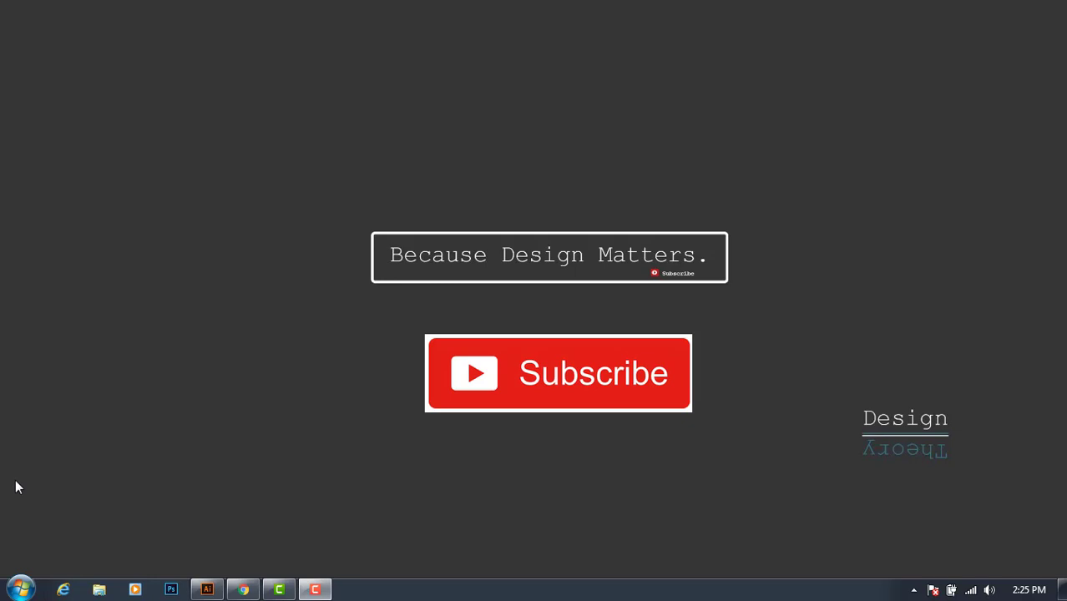
# Draw a light blue sky rectangle stretched to cover the whole artboard
pyautogui.click(208, 589)
pyautogui.click(17, 159)
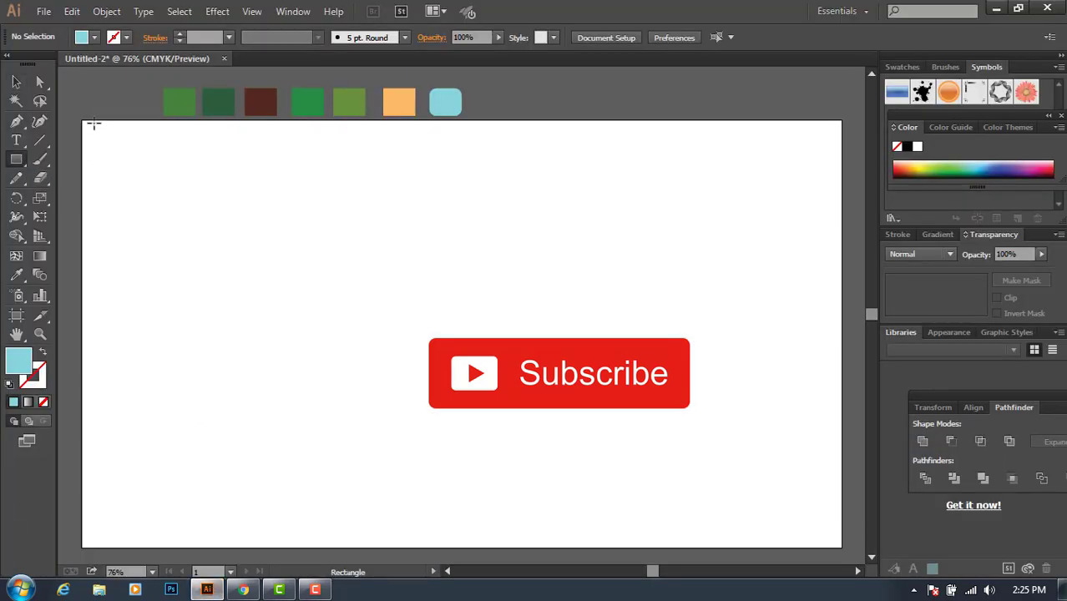
pyautogui.moveTo(93, 131); pyautogui.dragTo(811, 540)
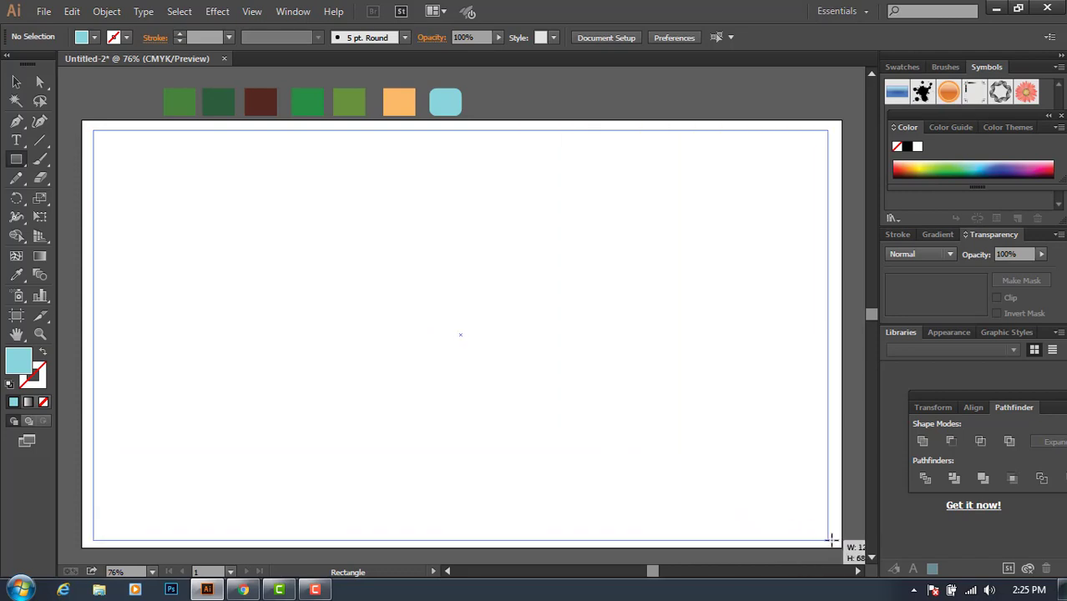
pyautogui.moveTo(811, 540); pyautogui.dragTo(842, 549)
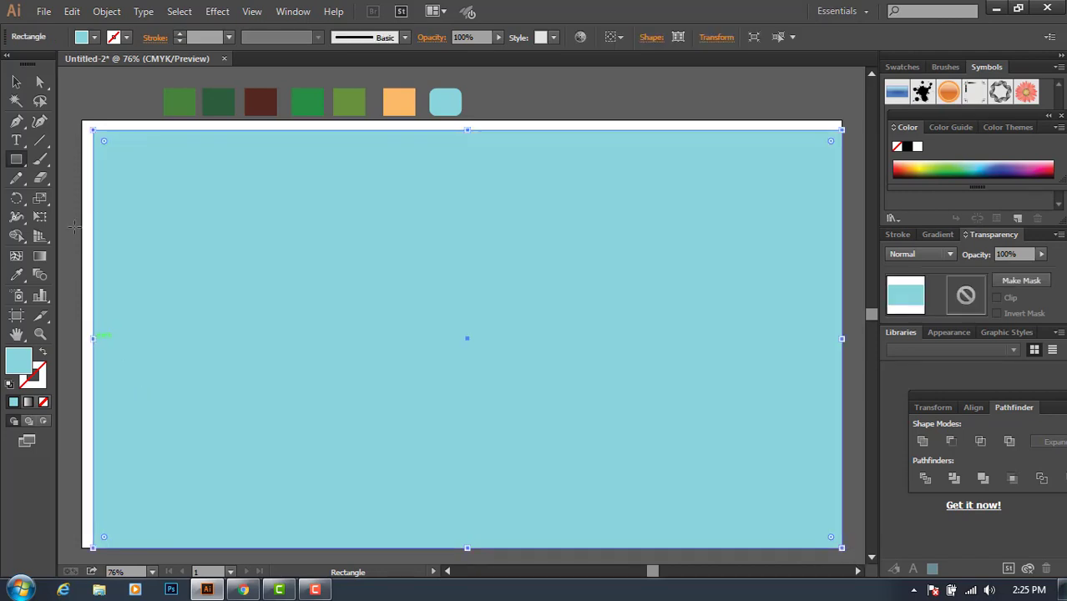
pyautogui.press('v')
pyautogui.moveTo(93, 338); pyautogui.dragTo(85, 336)
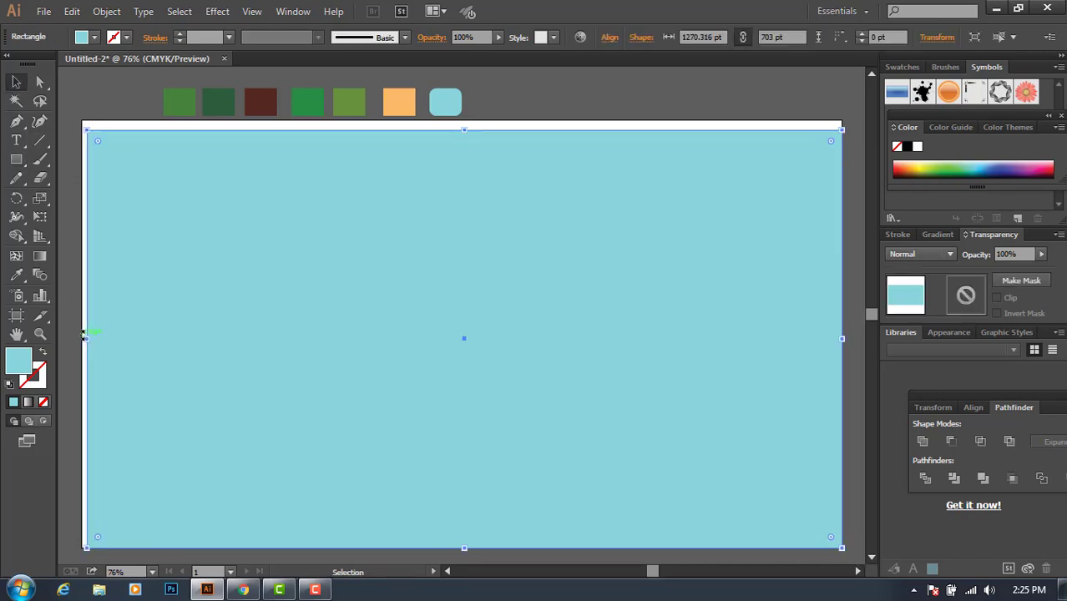
pyautogui.click(75, 517)
# Draw a full-width strip along the bottom and fill it light grey (#BABEBF)
pyautogui.click(16, 159)
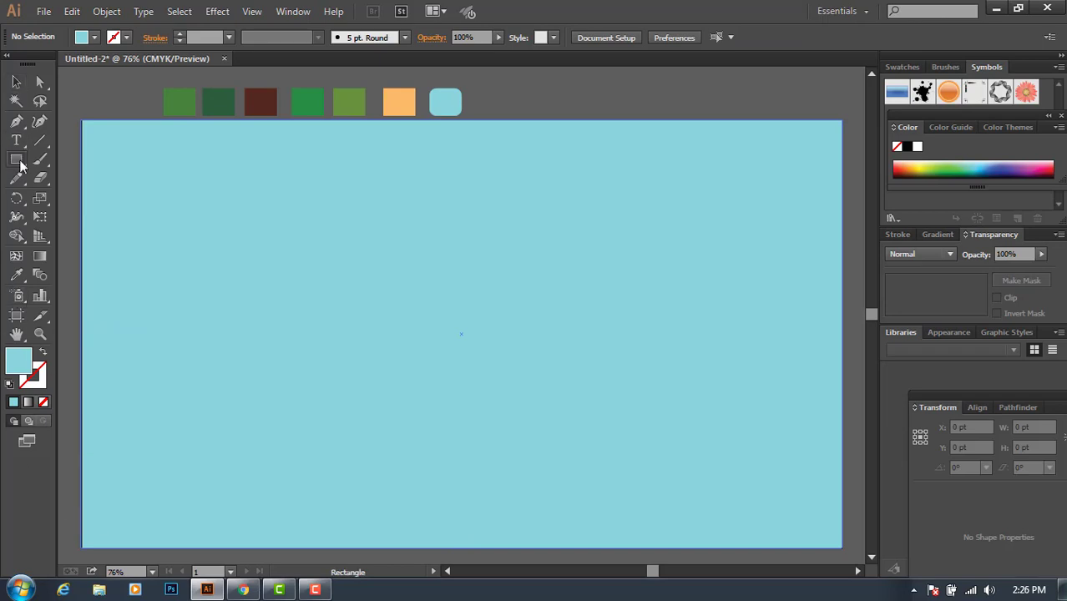
pyautogui.moveTo(83, 449)
pyautogui.mouseDown()
pyautogui.moveTo(119, 519)
pyautogui.moveTo(841, 546)
pyautogui.mouseUp()
pyautogui.doubleClick(17, 368)
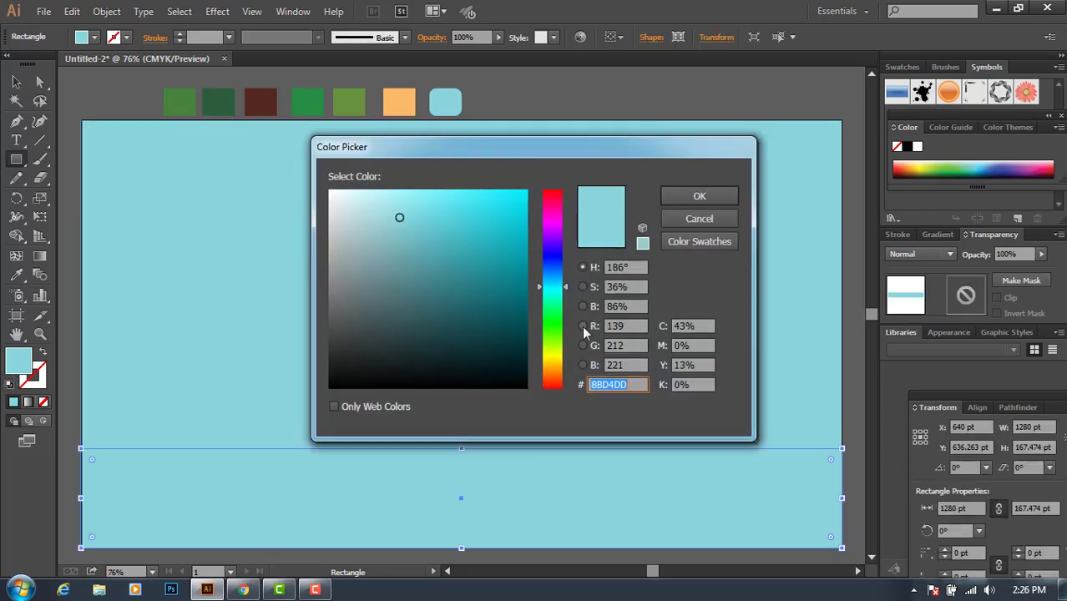
pyautogui.click(343, 279)
pyautogui.click(689, 198)
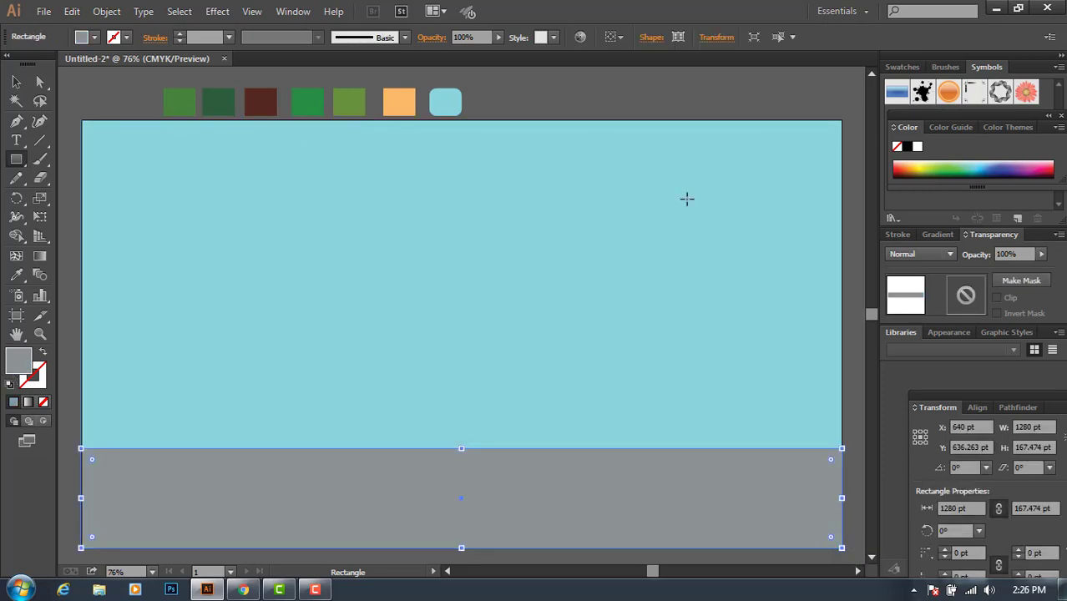
pyautogui.doubleClick(20, 362)
pyautogui.click(335, 240)
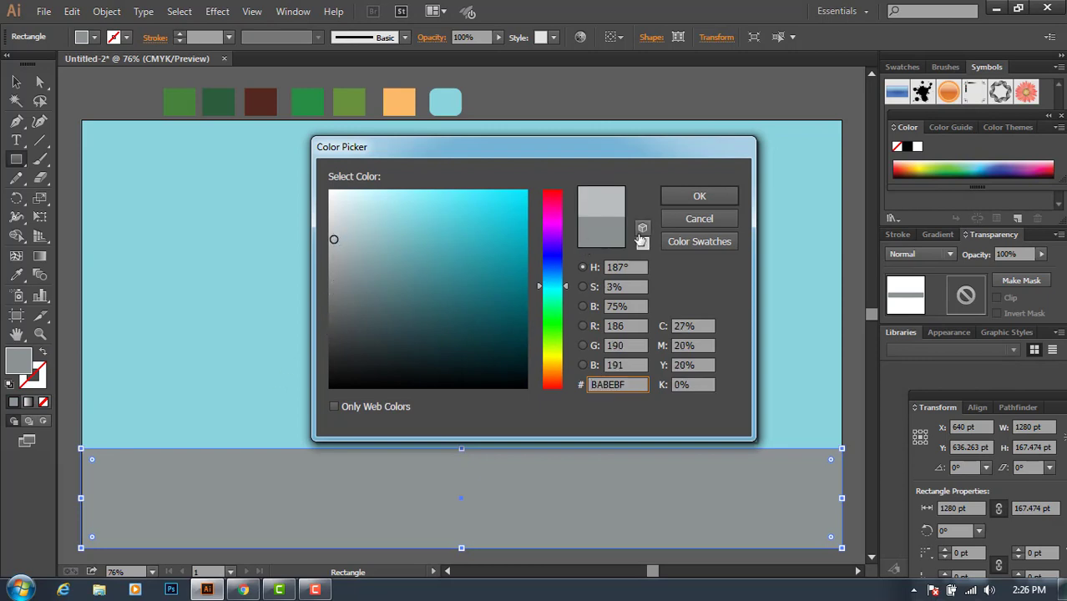
pyautogui.click(720, 203)
pyautogui.click(39, 140)
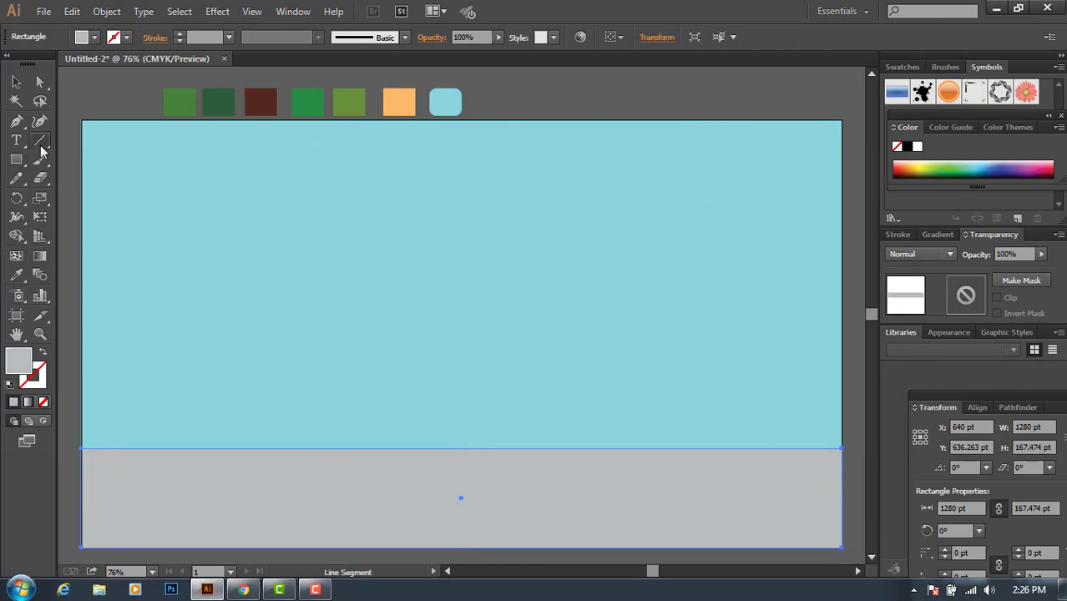
# Draw a short horizontal lane dash on the road with a white 11 pt stroke
pyautogui.moveTo(105, 498); pyautogui.dragTo(172, 498)
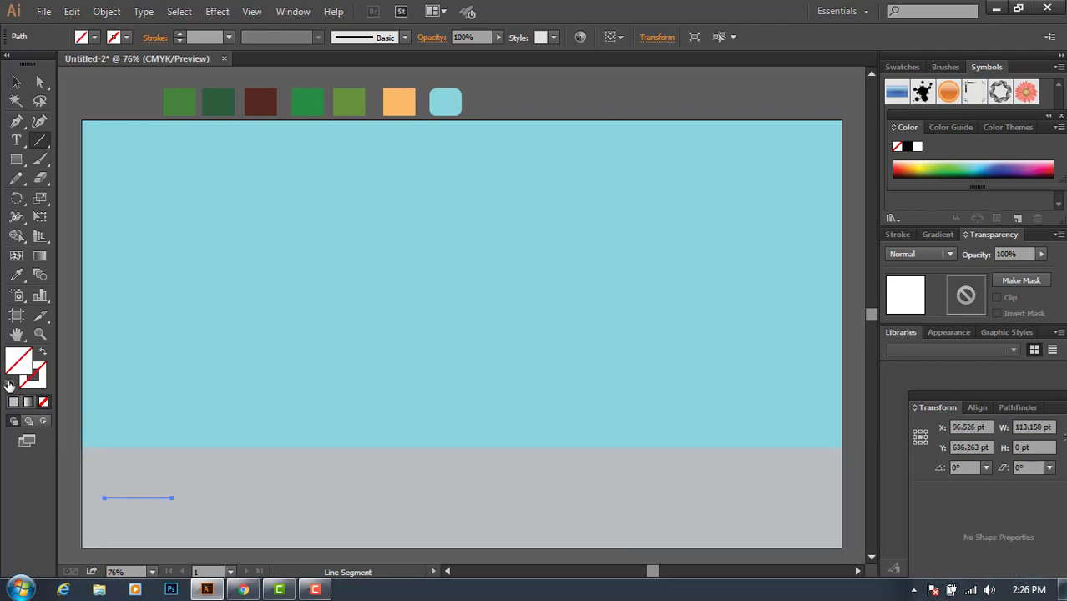
pyautogui.doubleClick(38, 382)
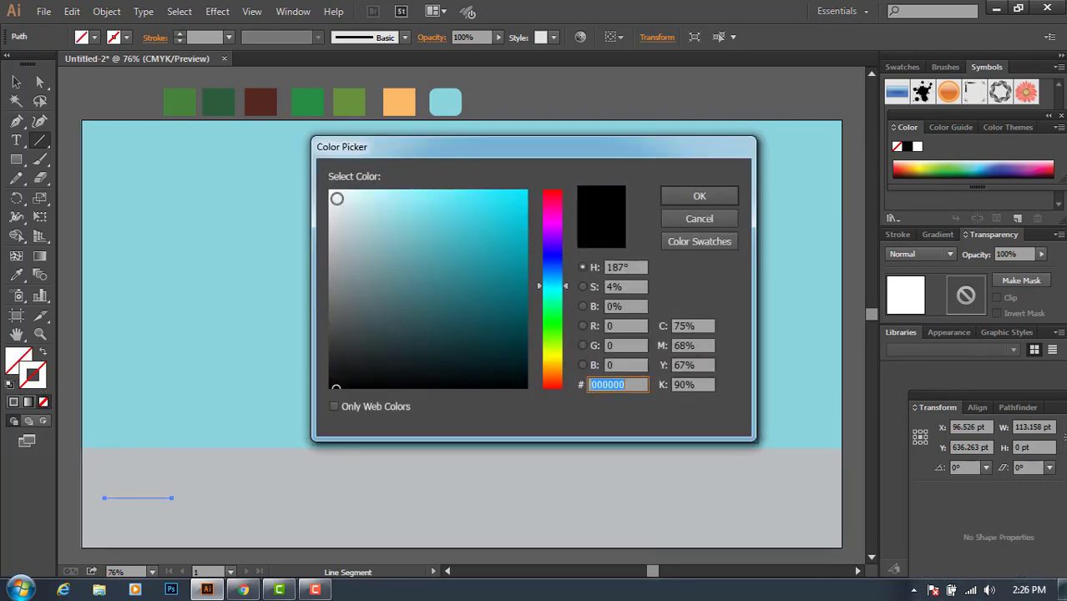
pyautogui.click(334, 197)
pyautogui.click(691, 195)
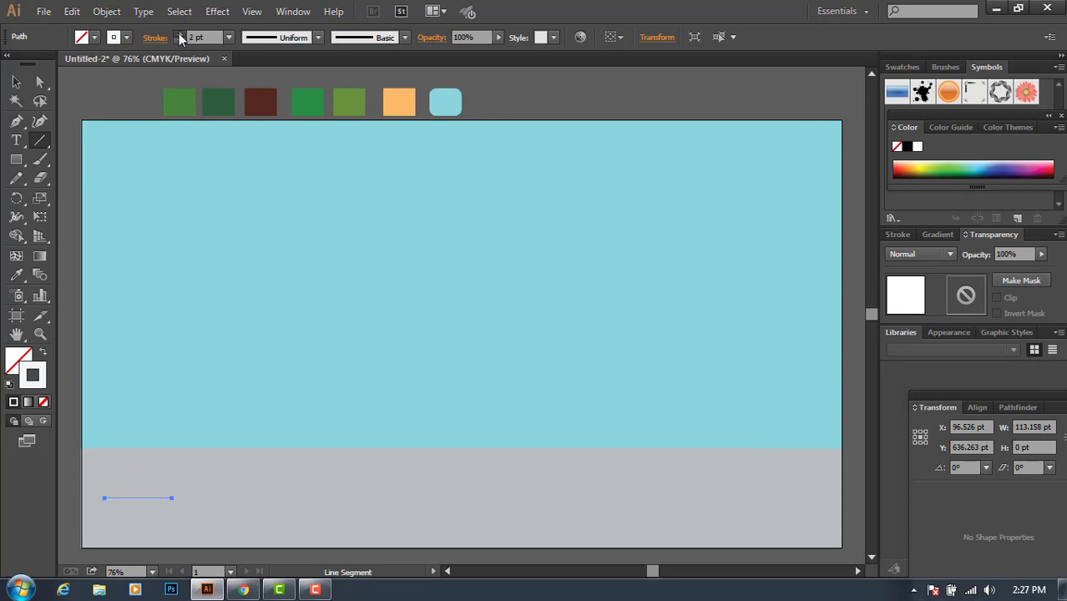
pyautogui.click(179, 35)
pyautogui.click(178, 34)
pyautogui.click(178, 33)
pyautogui.click(179, 34)
pyautogui.click(178, 33)
# Copy the white dash across the road to form a row of seven dashes
pyautogui.press('v')
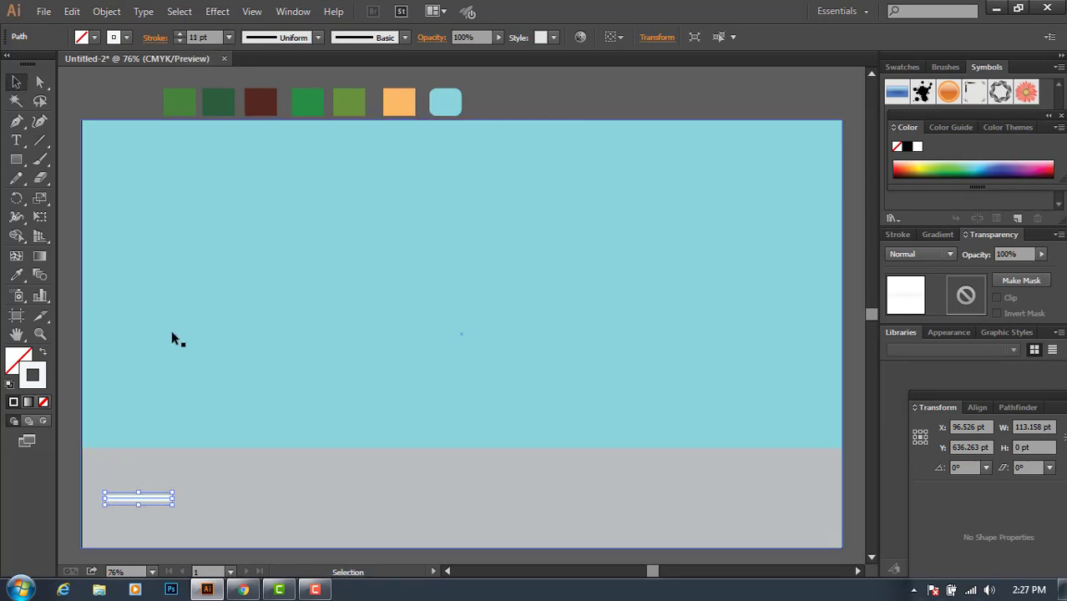
pyautogui.click(180, 336)
pyautogui.click(138, 499)
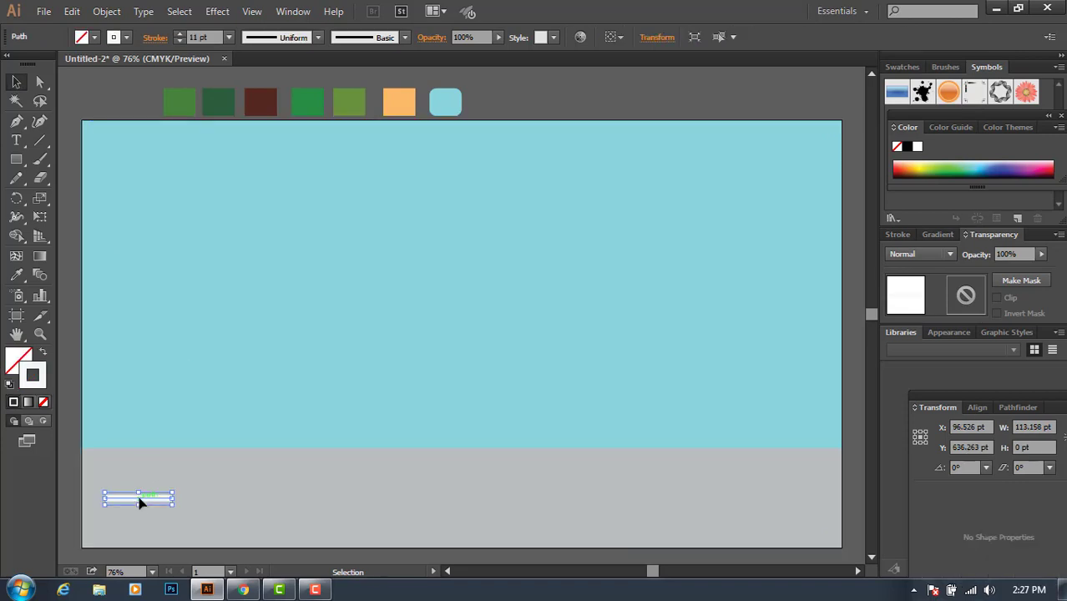
pyautogui.moveTo(139, 501); pyautogui.dragTo(657, 502)
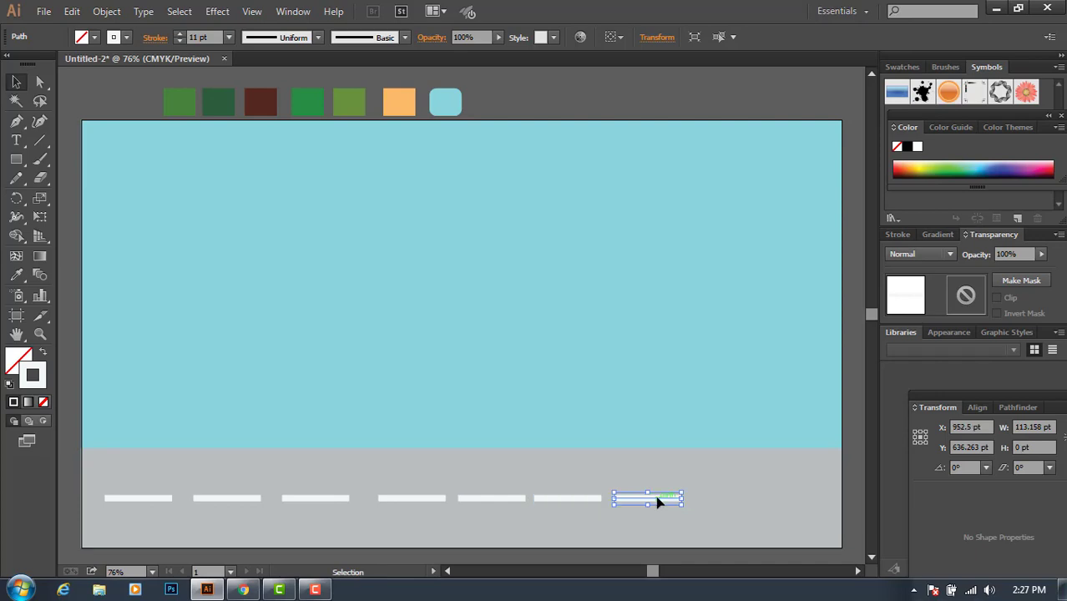
# Group all seven dashes together with the grey road strip
pyautogui.click(138, 498)
pyautogui.keyDown('shift'); pyautogui.click(226, 499); pyautogui.keyUp('shift')
pyautogui.keyDown('shift'); pyautogui.click(324, 499); pyautogui.keyUp('shift')
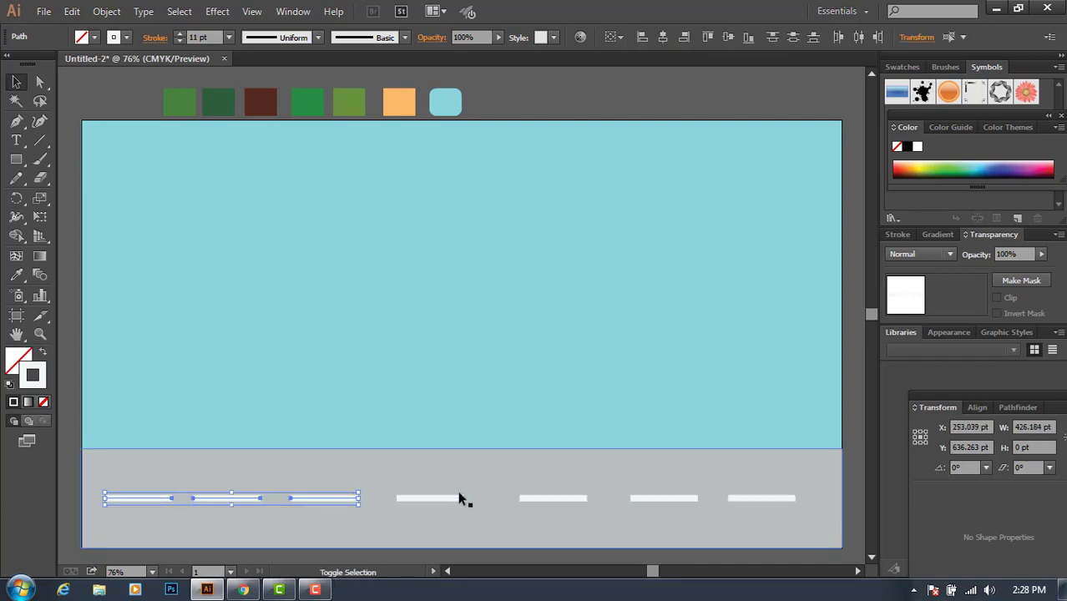
pyautogui.keyDown('shift'); pyautogui.click(430, 498); pyautogui.keyUp('shift')
pyautogui.keyDown('shift'); pyautogui.click(539, 501); pyautogui.keyUp('shift')
pyautogui.keyDown('shift'); pyautogui.click(664, 498); pyautogui.keyUp('shift')
pyautogui.keyDown('shift'); pyautogui.click(751, 498); pyautogui.keyUp('shift')
pyautogui.keyDown('shift'); pyautogui.click(737, 522); pyautogui.keyUp('shift')
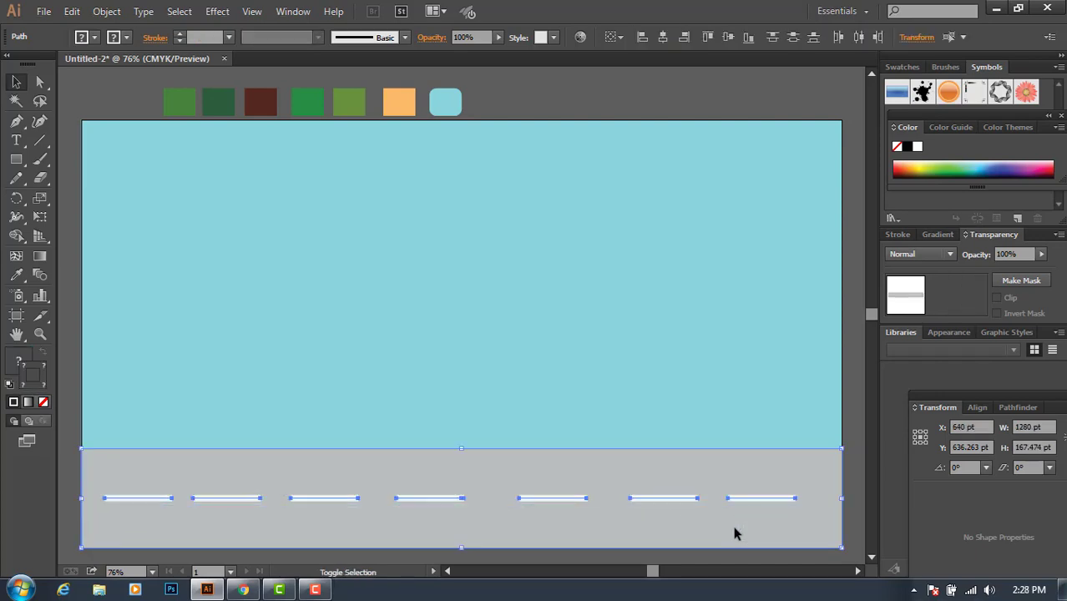
pyautogui.rightClick(735, 535)
pyautogui.click(781, 368)
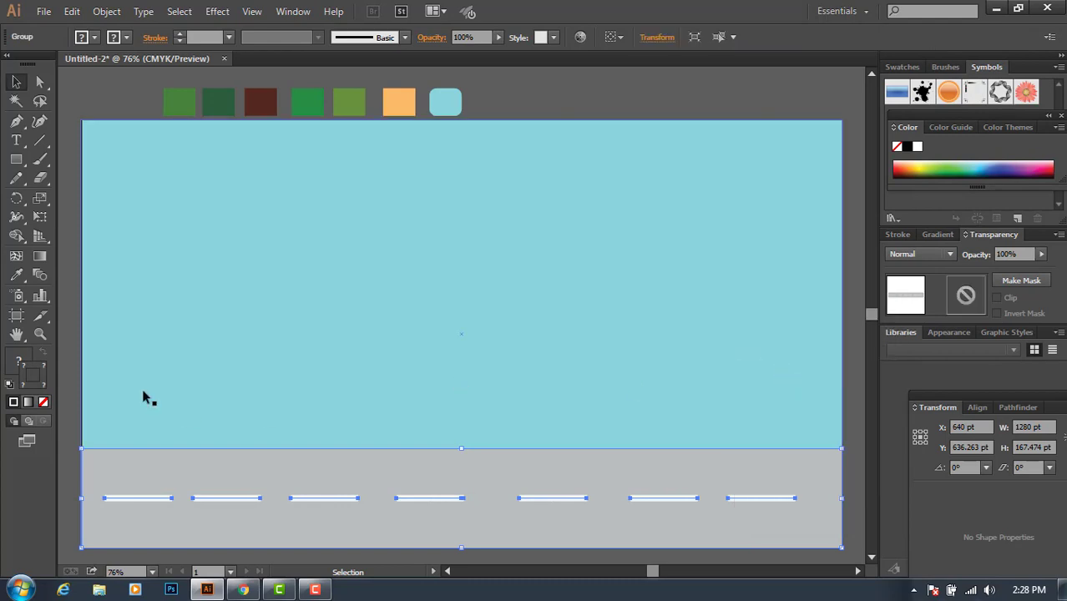
pyautogui.click(143, 262)
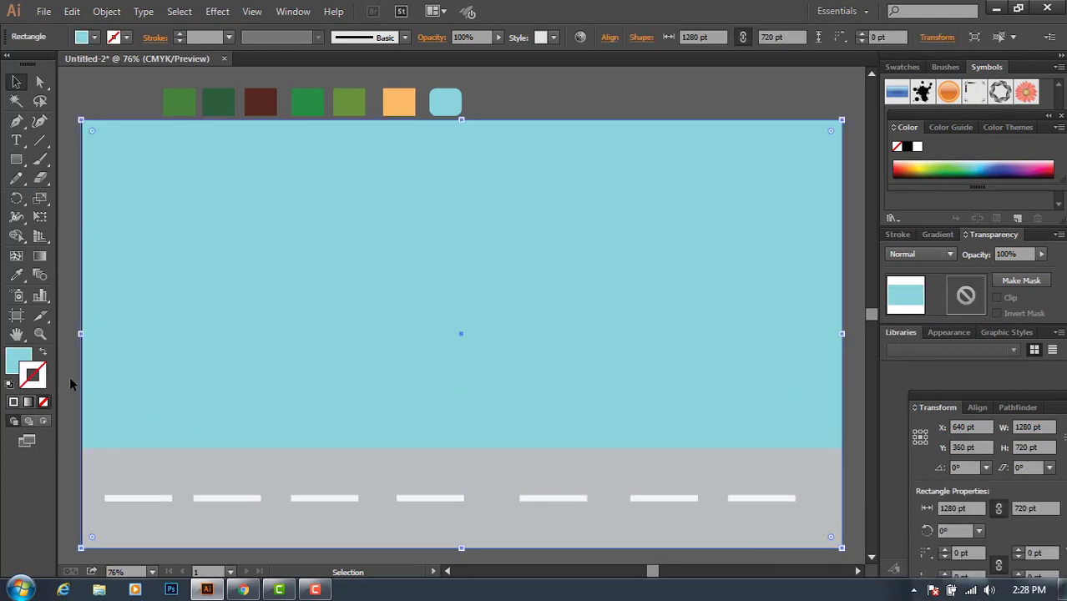
# Draw a full-width band between sky and road and eyedrop the olive green swatch into it
pyautogui.click(74, 457)
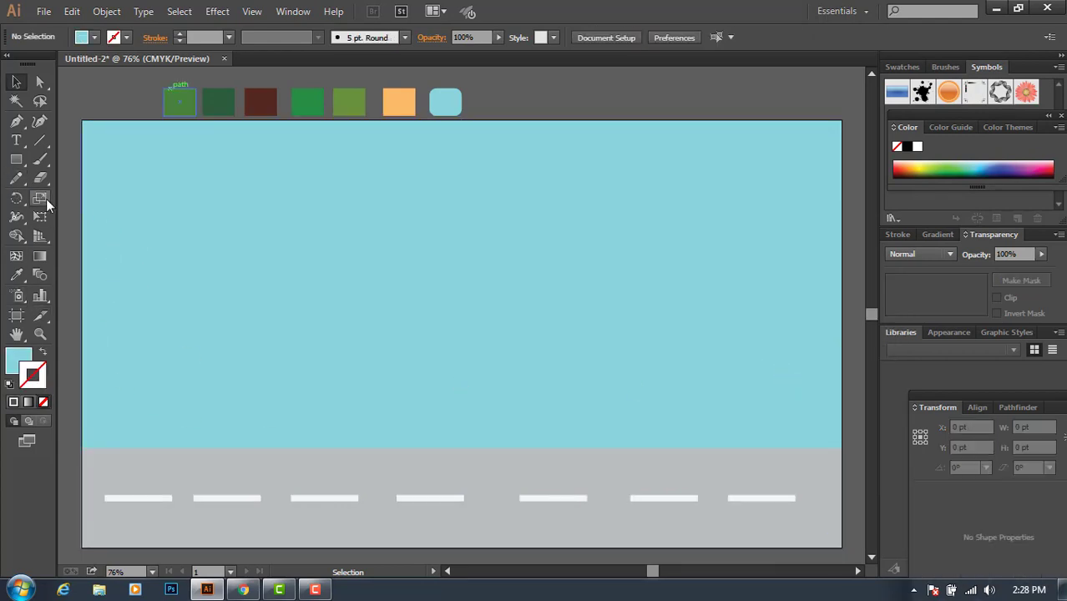
pyautogui.click(16, 159)
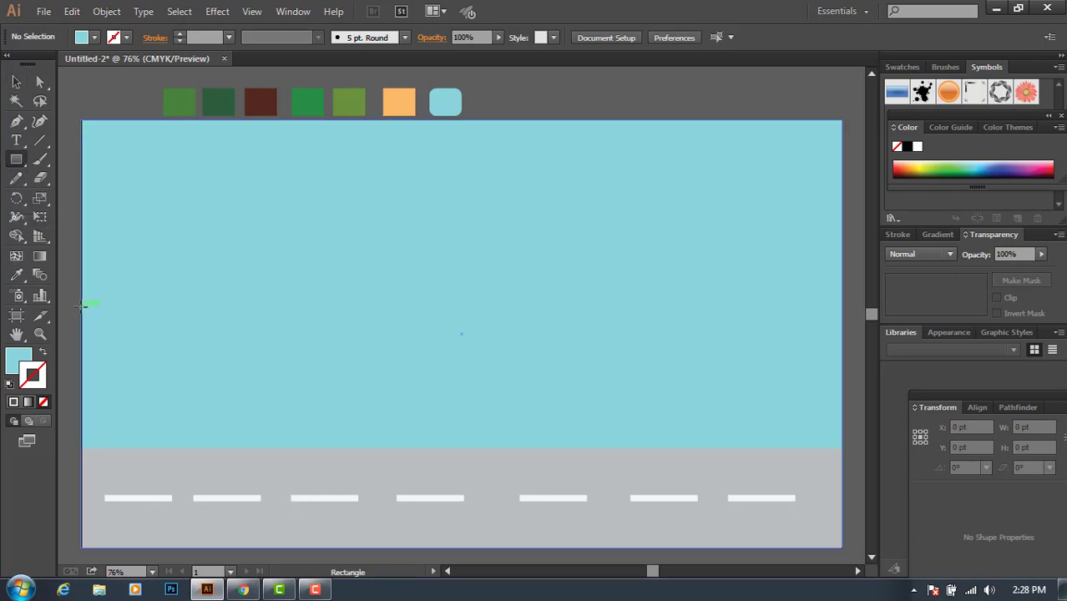
pyautogui.moveTo(85, 306); pyautogui.dragTo(842, 448)
pyautogui.click(16, 275)
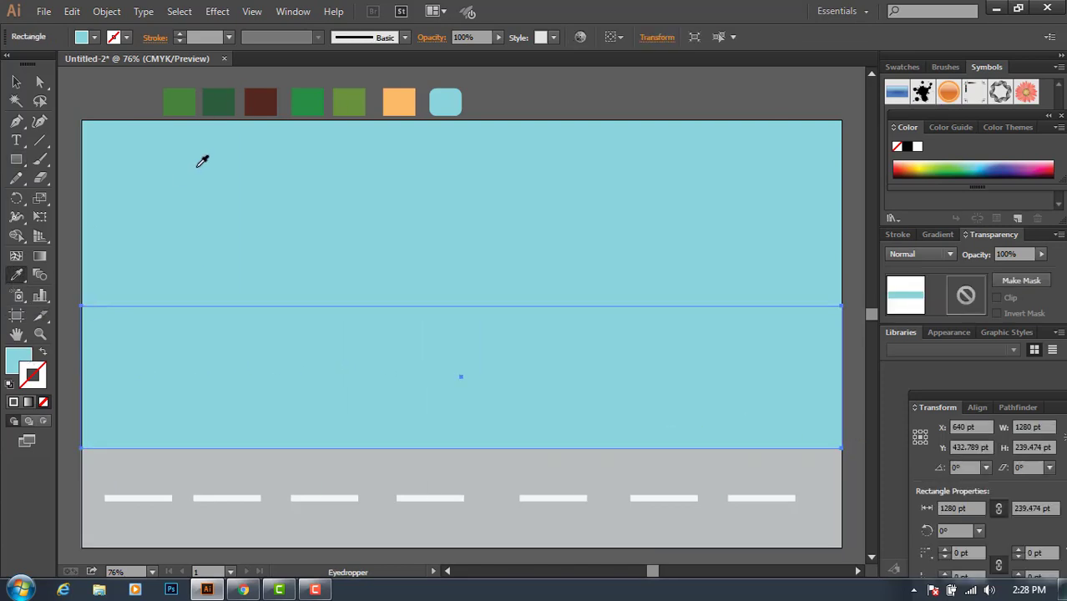
pyautogui.click(350, 103)
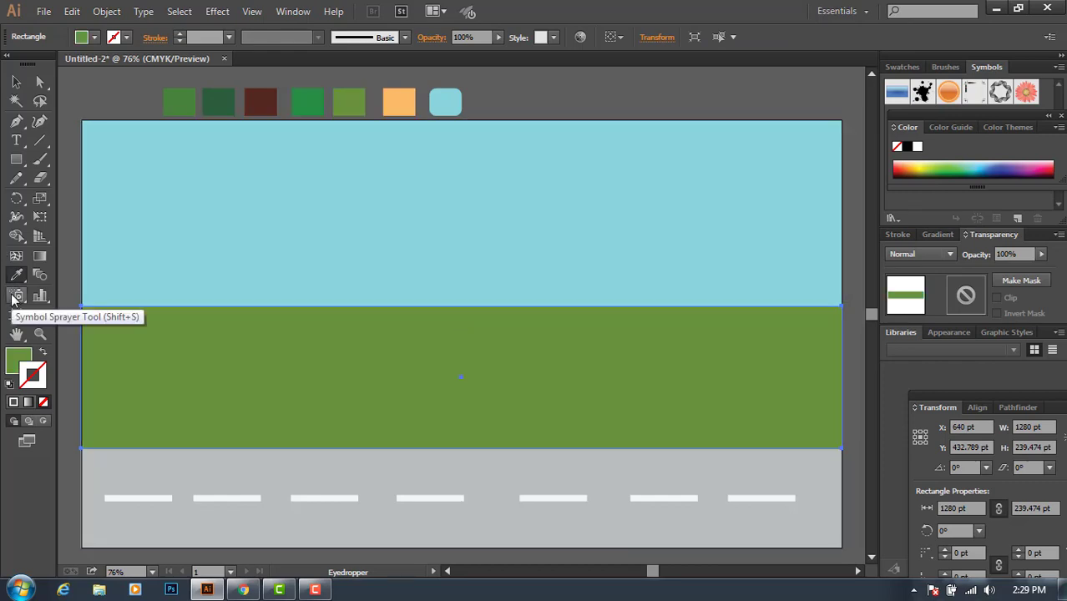
pyautogui.click(70, 198)
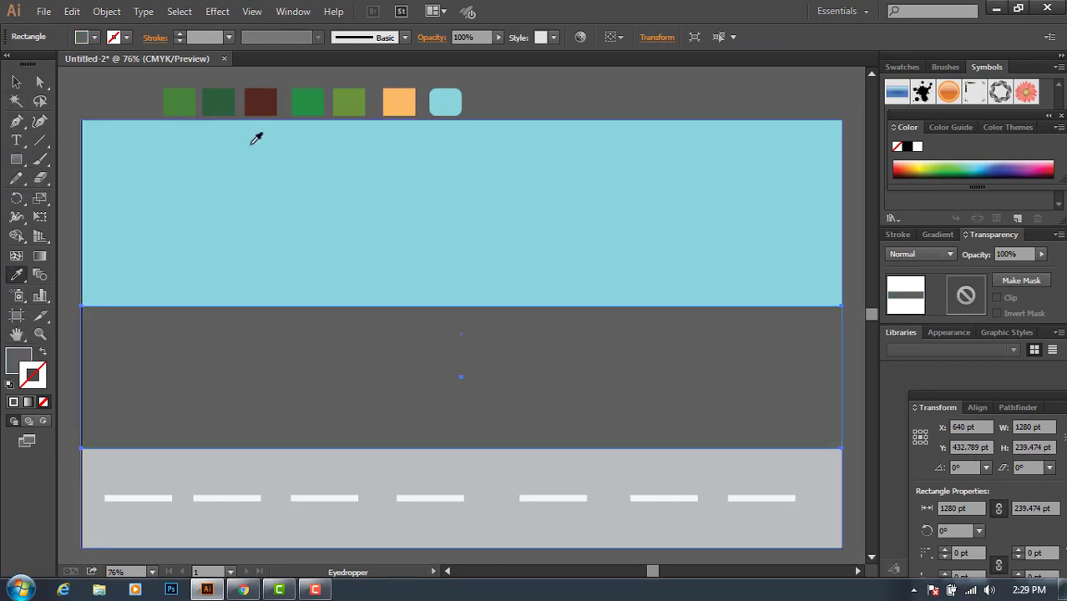
pyautogui.click(349, 103)
pyautogui.press('v')
pyautogui.click(65, 198)
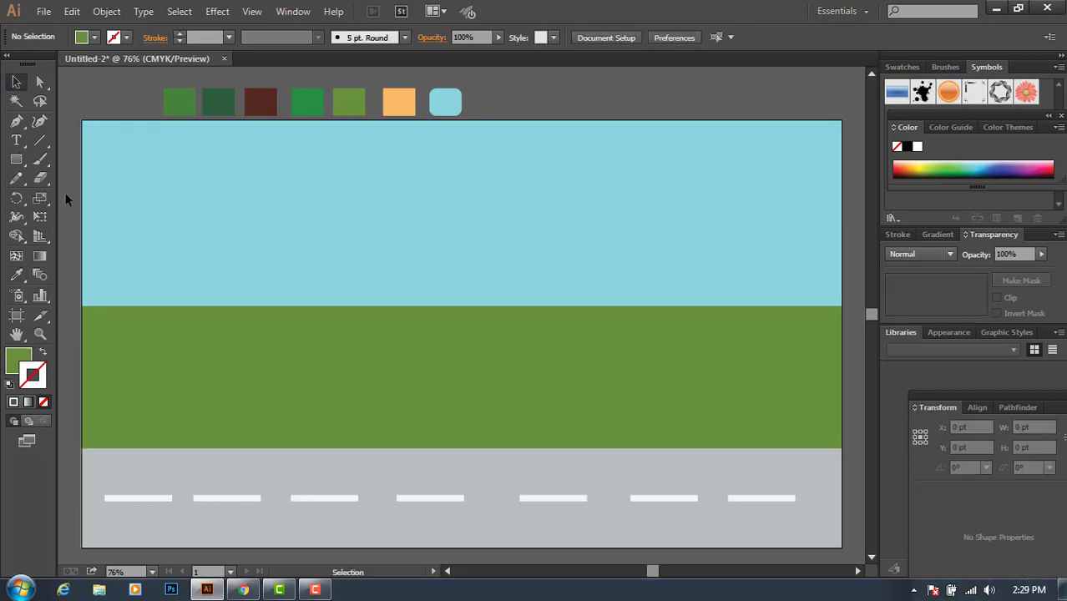
# Draw a thin upright rounded bar on the grass as a dark brown trunk
pyautogui.moveTo(16, 159); pyautogui.dragTo(58, 176)
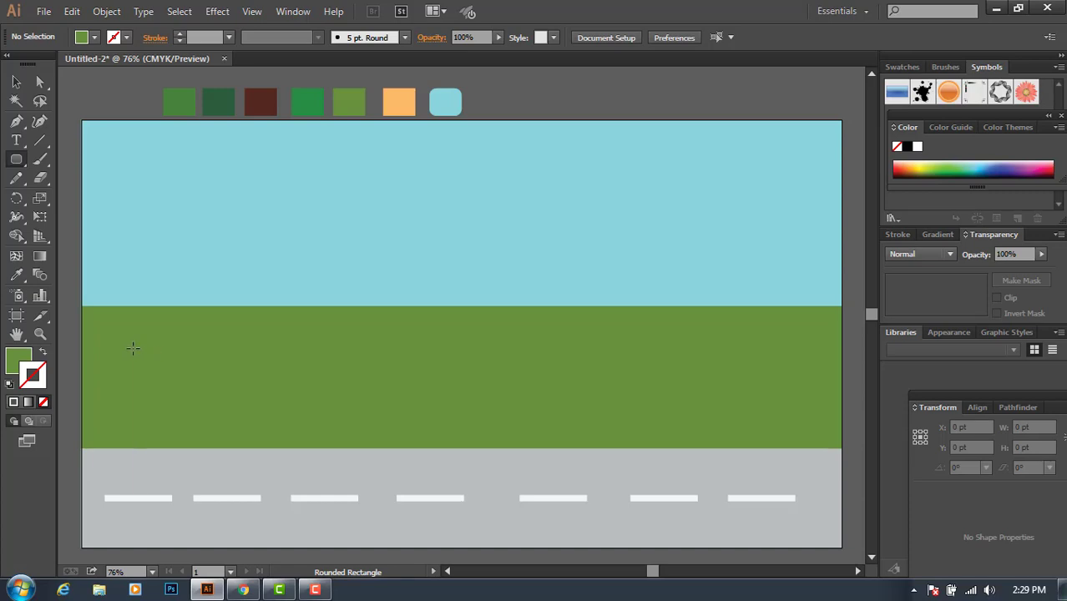
pyautogui.moveTo(128, 349); pyautogui.dragTo(138, 422)
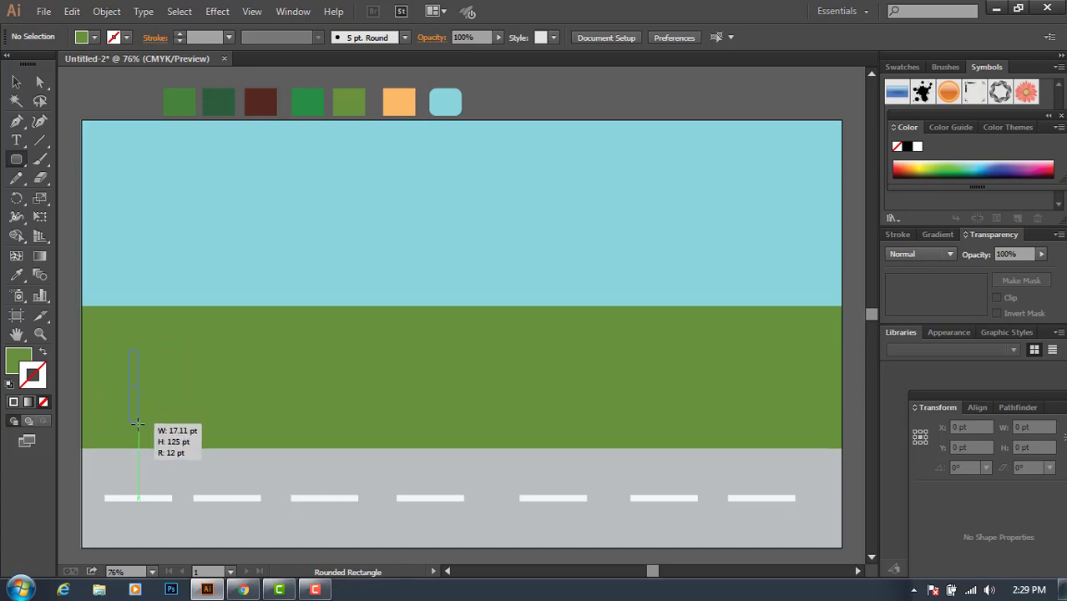
pyautogui.click(16, 275)
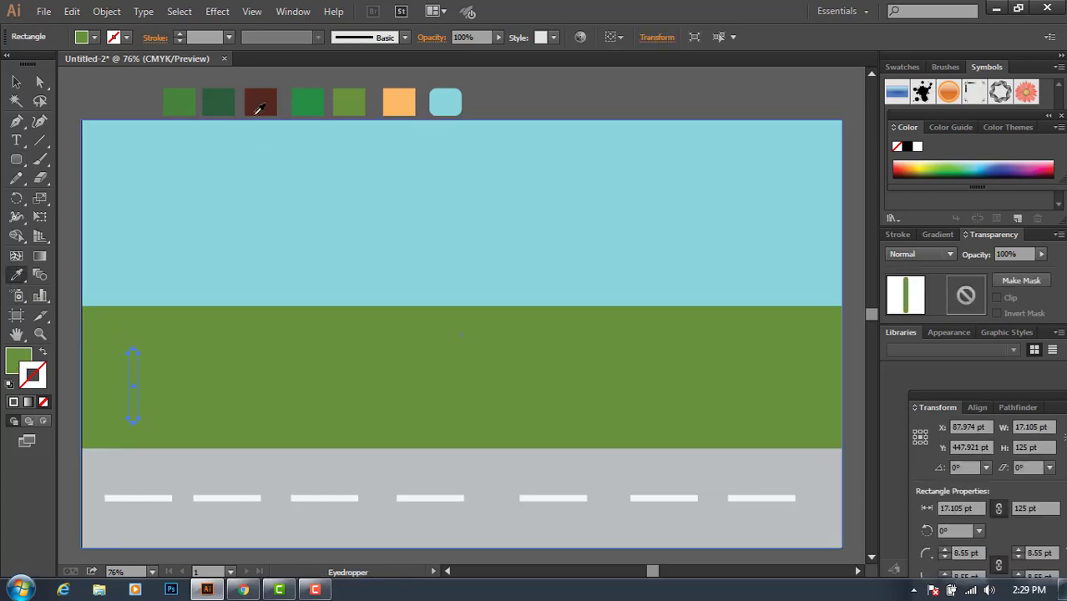
pyautogui.click(260, 102)
pyautogui.click(15, 160)
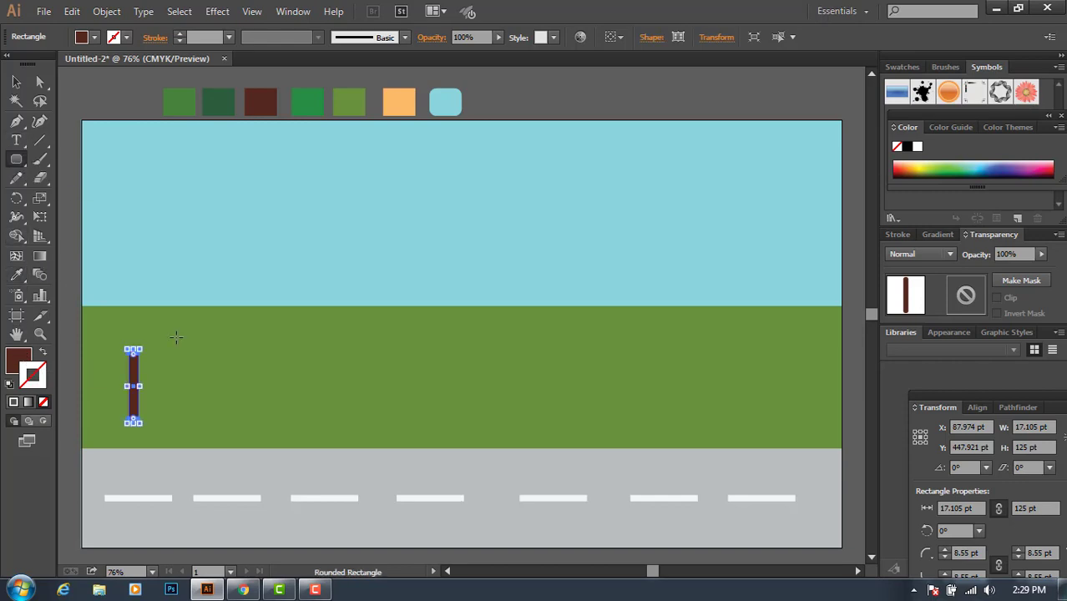
# Draw a small rounded branch bar, angle it, and nudge it onto the trunk top
pyautogui.hotkey('ctrl', 'shift', 'a')
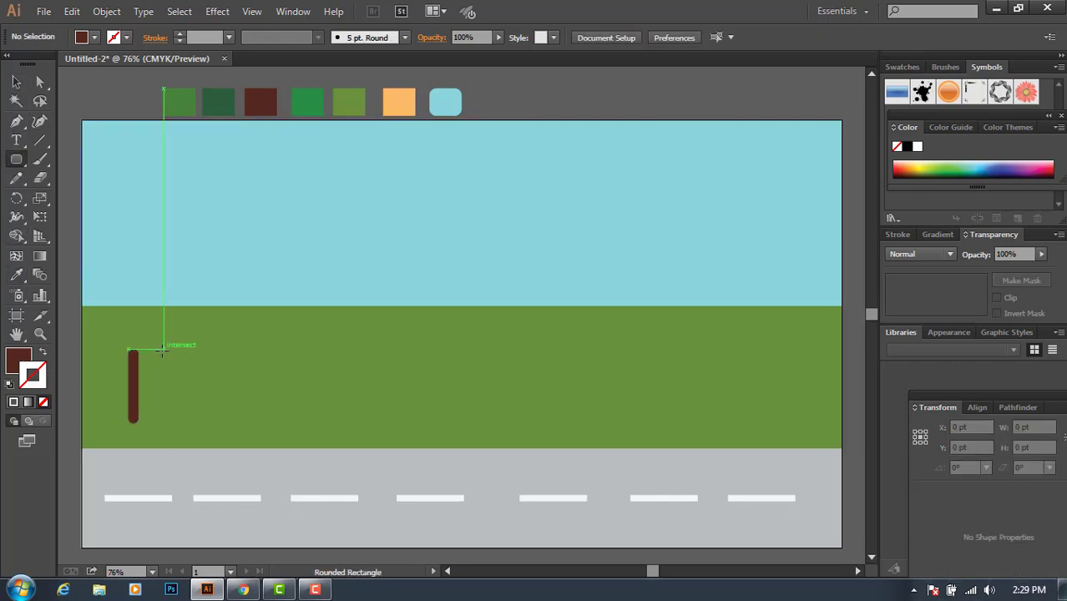
pyautogui.moveTo(162, 350)
pyautogui.mouseDown()
pyautogui.moveTo(165, 378)
pyautogui.moveTo(114, 367)
pyautogui.moveTo(113, 344)
pyautogui.moveTo(129, 374)
pyautogui.moveTo(121, 360)
pyautogui.mouseUp()
pyautogui.press('v')
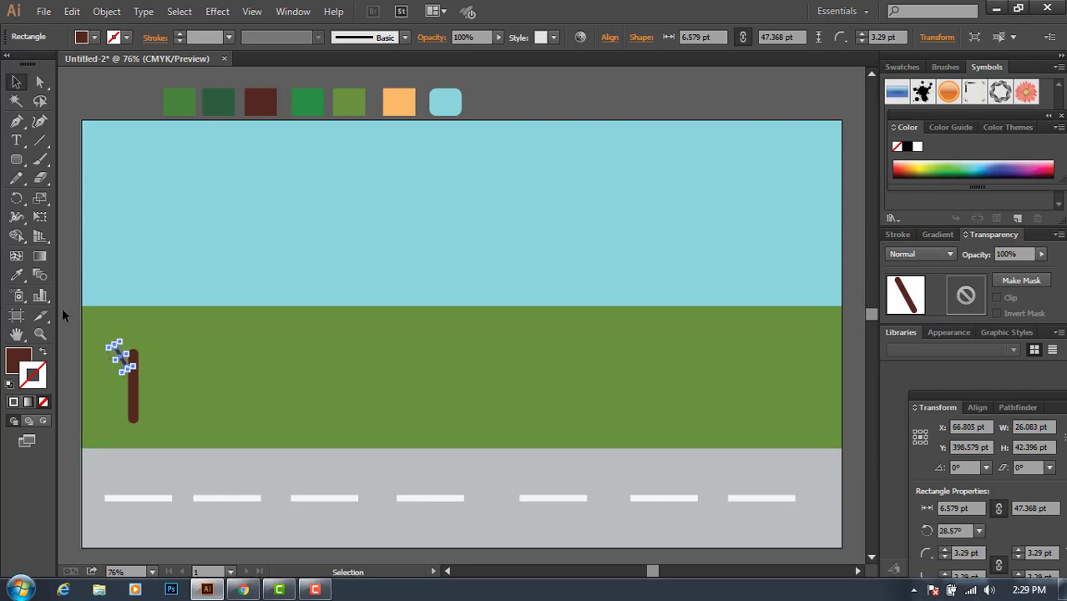
pyautogui.click(64, 314)
pyautogui.click(102, 365)
pyautogui.press('Right')
pyautogui.press('Right')
pyautogui.press('Right')
pyautogui.press('Right')
pyautogui.click(68, 355)
pyautogui.press('l')
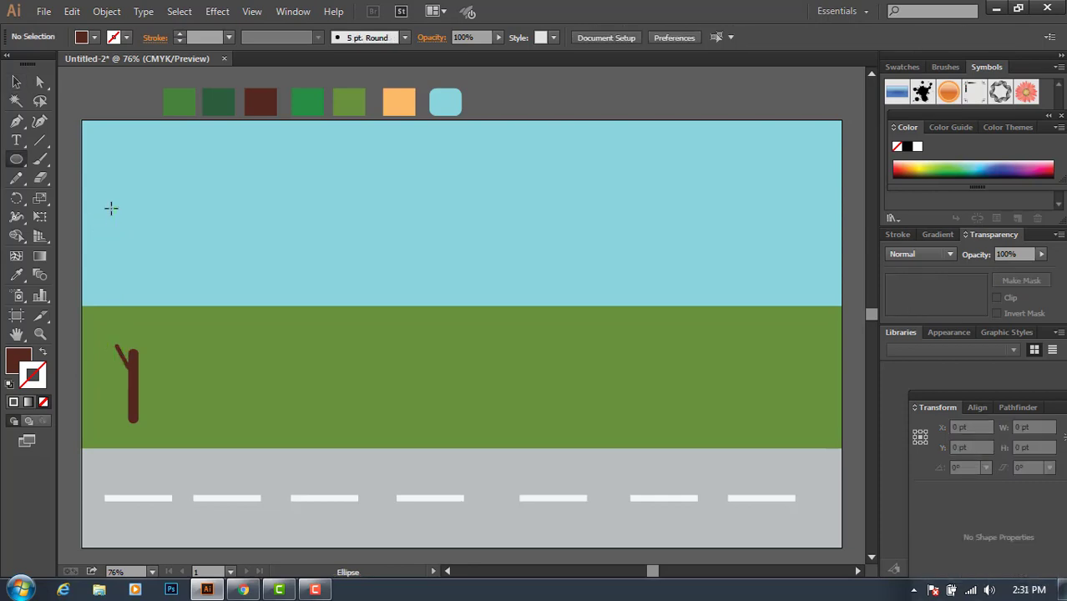
# Draw a circle on the trunk top and add a smaller copy just above it
pyautogui.moveTo(111, 207); pyautogui.dragTo(209, 306)
pyautogui.press('v')
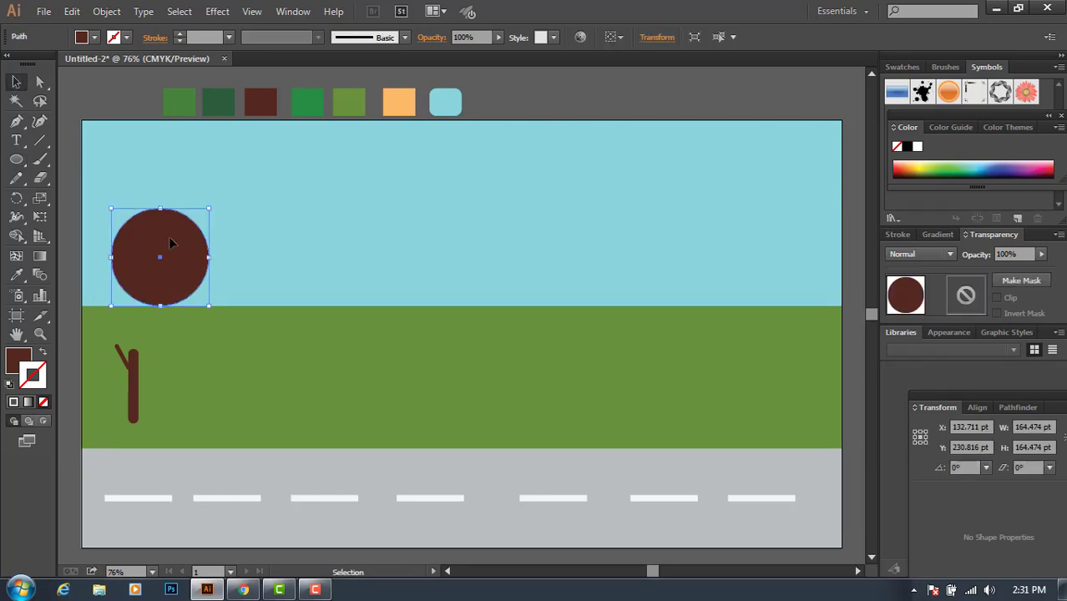
pyautogui.moveTo(169, 243); pyautogui.dragTo(143, 312)
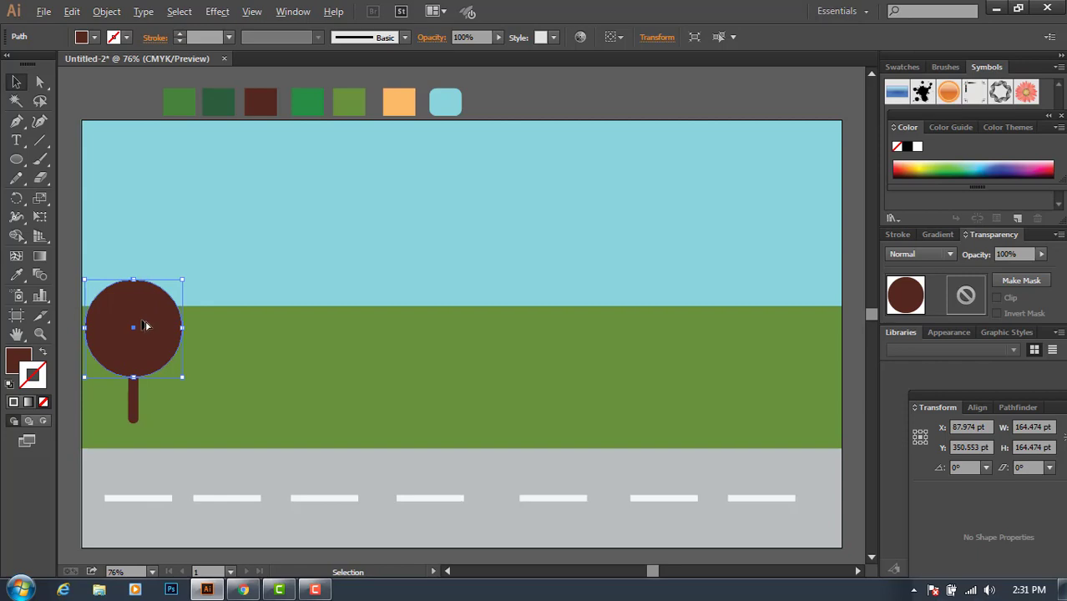
pyautogui.moveTo(156, 345); pyautogui.dragTo(155, 292)
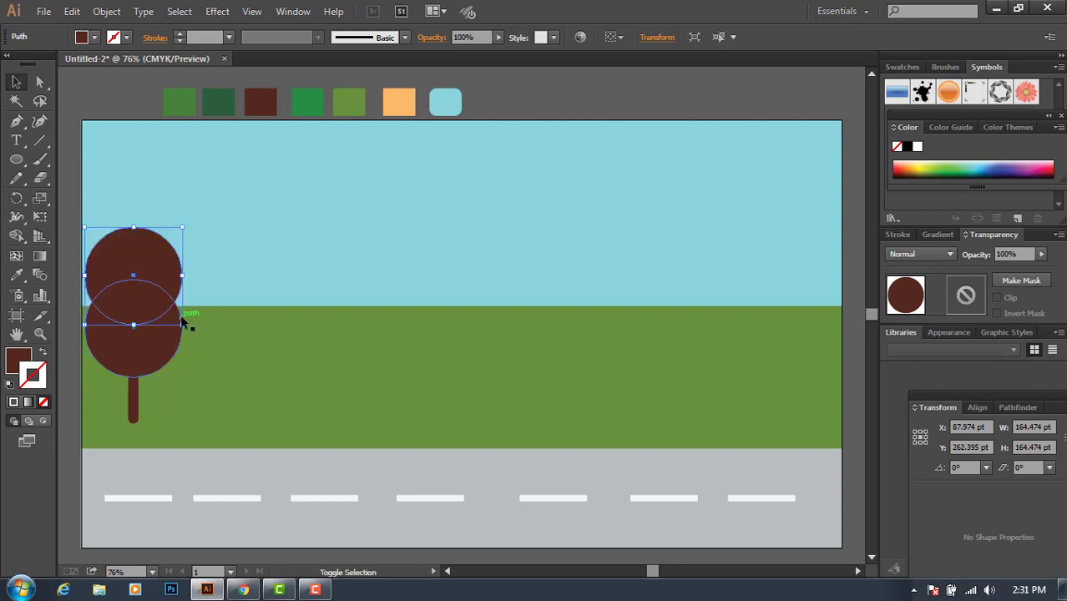
pyautogui.moveTo(182, 325)
pyautogui.mouseDown()
pyautogui.moveTo(164, 306)
pyautogui.moveTo(162, 272)
pyautogui.moveTo(148, 267)
pyautogui.mouseUp()
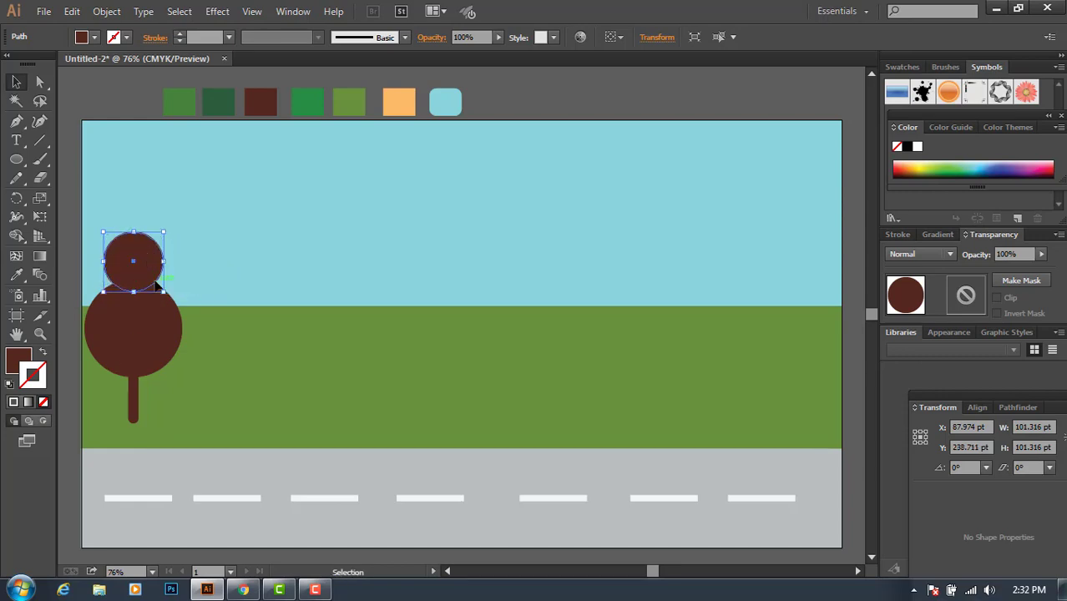
pyautogui.press('Down')
pyautogui.press('Down')
pyautogui.press('Down')
pyautogui.press('Down')
pyautogui.press('Down')
pyautogui.press('Down')
pyautogui.press('Down')
pyautogui.press('Down')
pyautogui.press('Down')
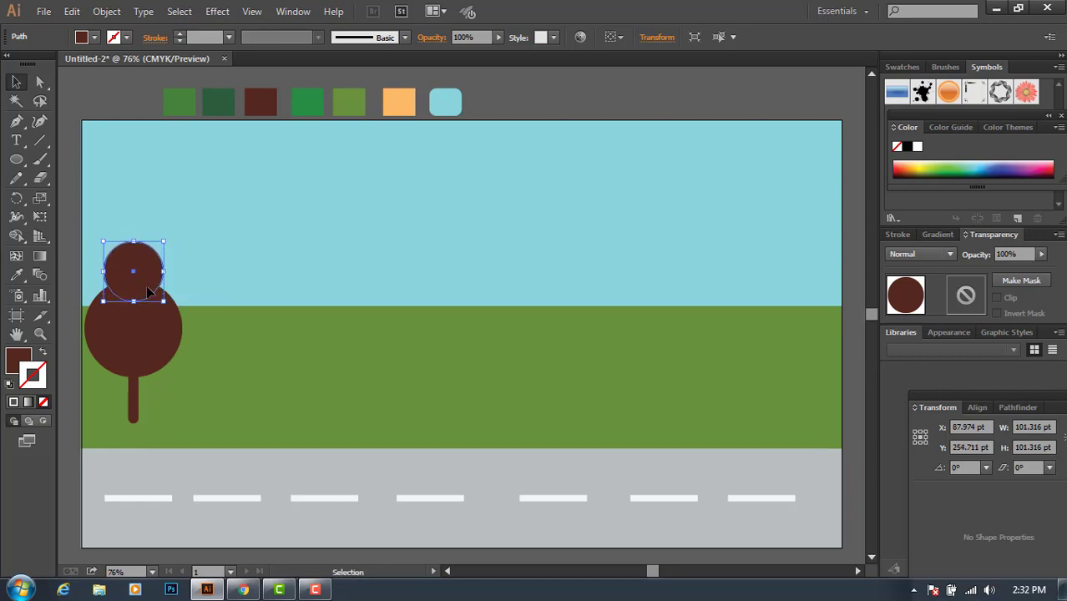
pyautogui.press('Down')
pyautogui.press('Down')
pyautogui.press('Down')
pyautogui.press('Down')
pyautogui.press('Down')
pyautogui.press('Down')
pyautogui.press('Down')
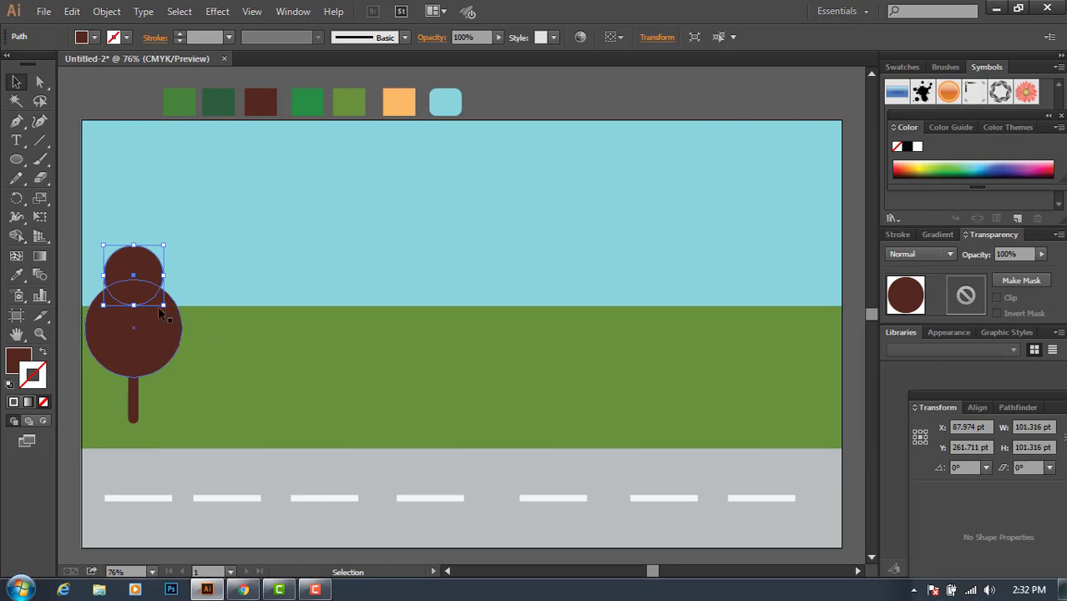
# Merge the two circles with Shape Builder and fill the canopy dark green
pyautogui.click(17, 237)
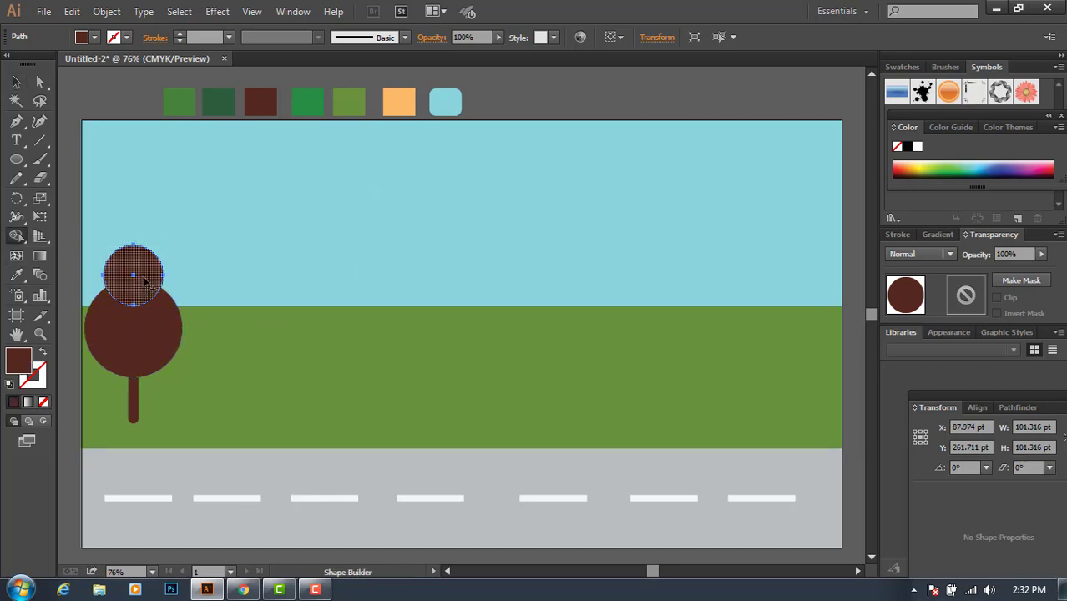
pyautogui.moveTo(137, 278); pyautogui.dragTo(139, 332)
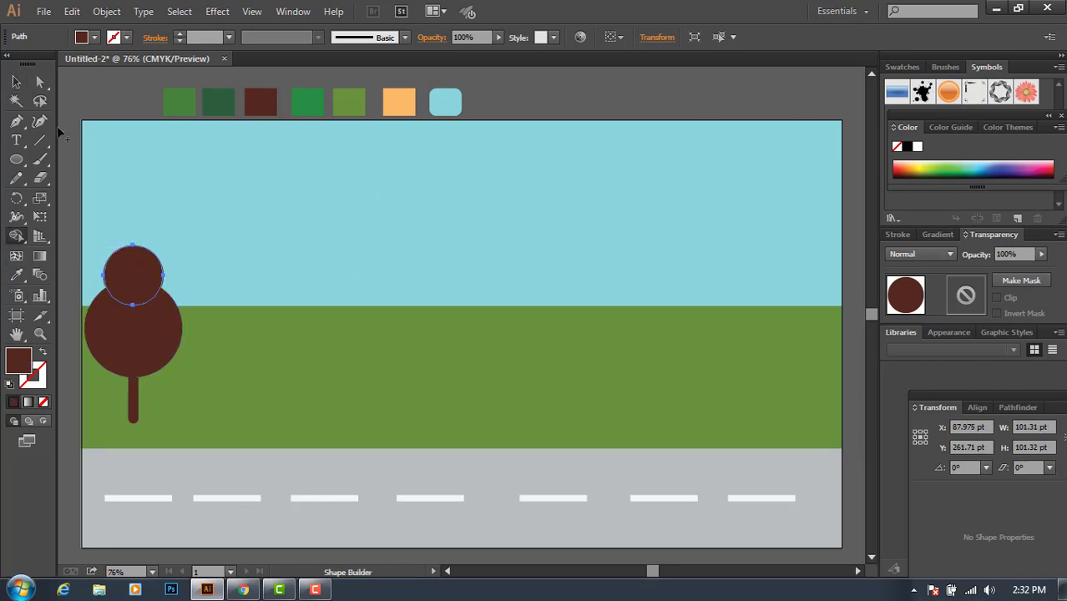
pyautogui.click(17, 81)
pyautogui.click(139, 300)
pyautogui.click(17, 236)
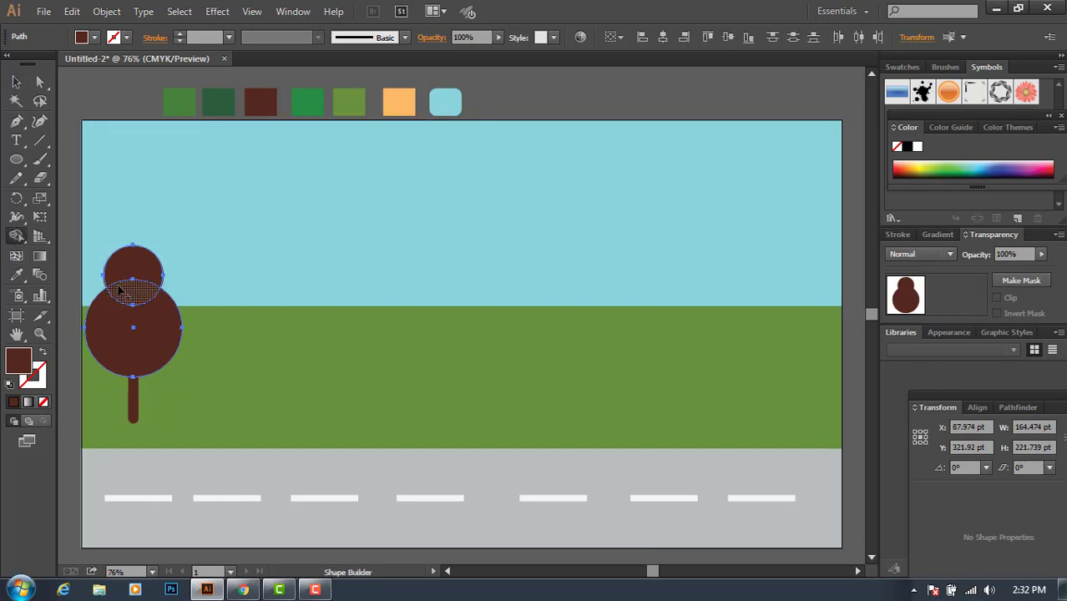
pyautogui.moveTo(138, 269); pyautogui.dragTo(140, 349)
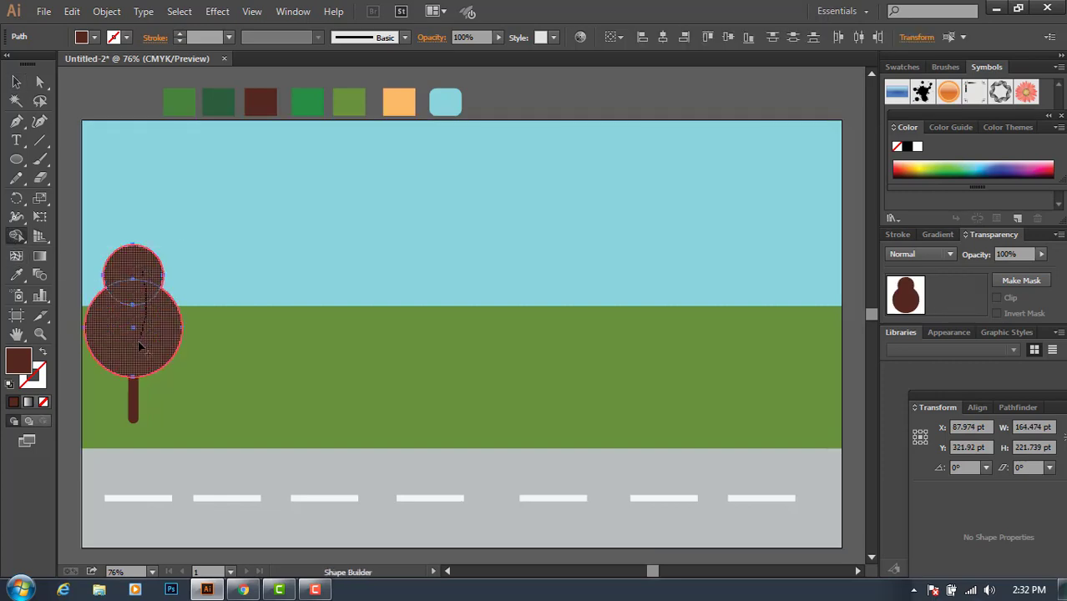
pyautogui.click(17, 274)
pyautogui.click(224, 99)
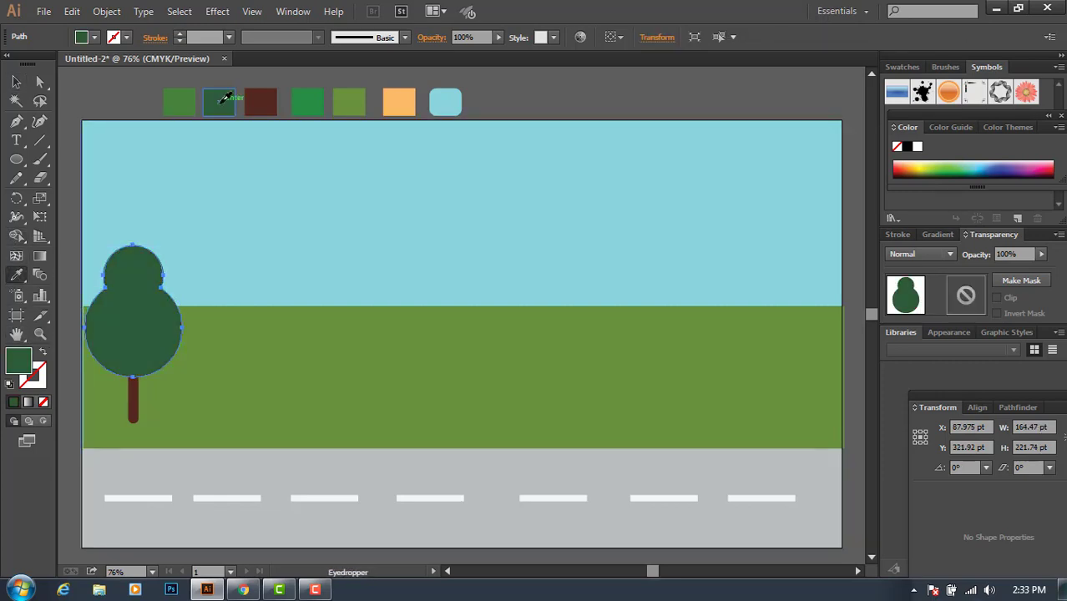
# Bring the brown trunk in front of the canopy
pyautogui.press('v')
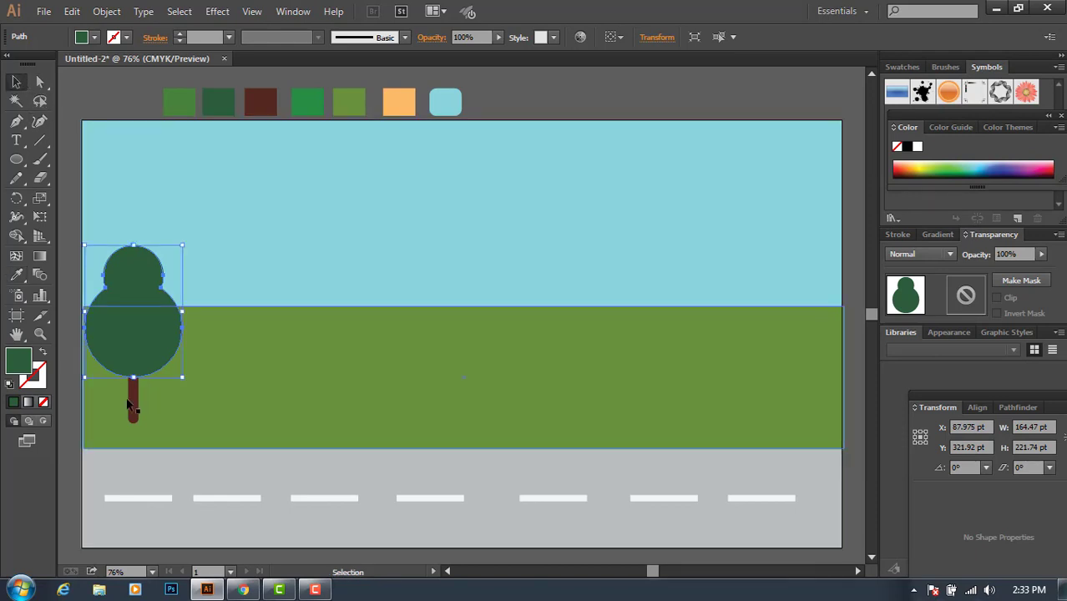
pyautogui.click(130, 407)
pyautogui.rightClick(131, 406)
pyautogui.moveTo(178, 533)
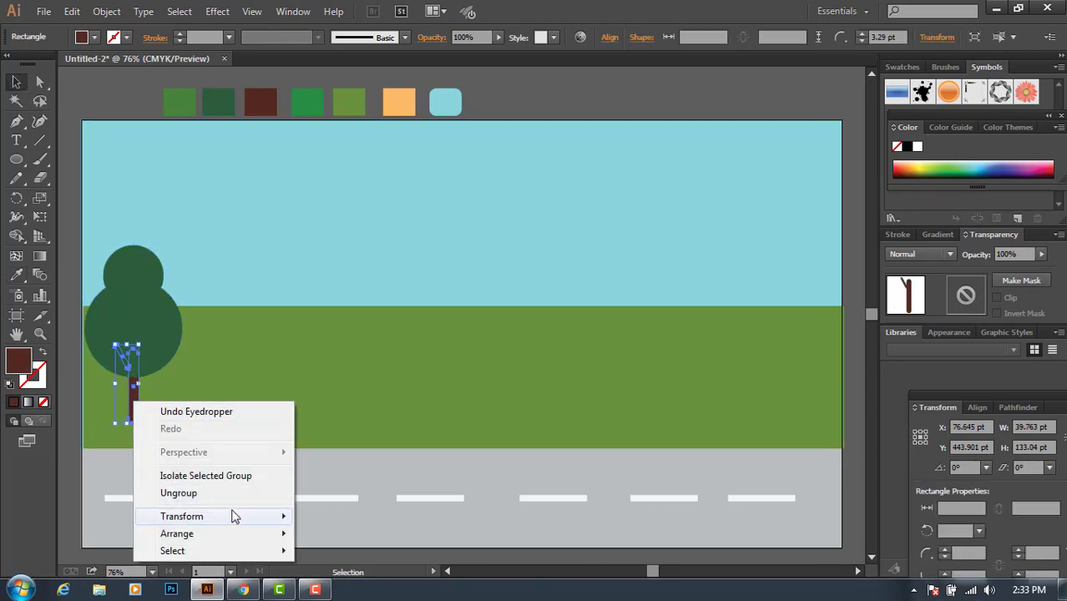
pyautogui.click(357, 465)
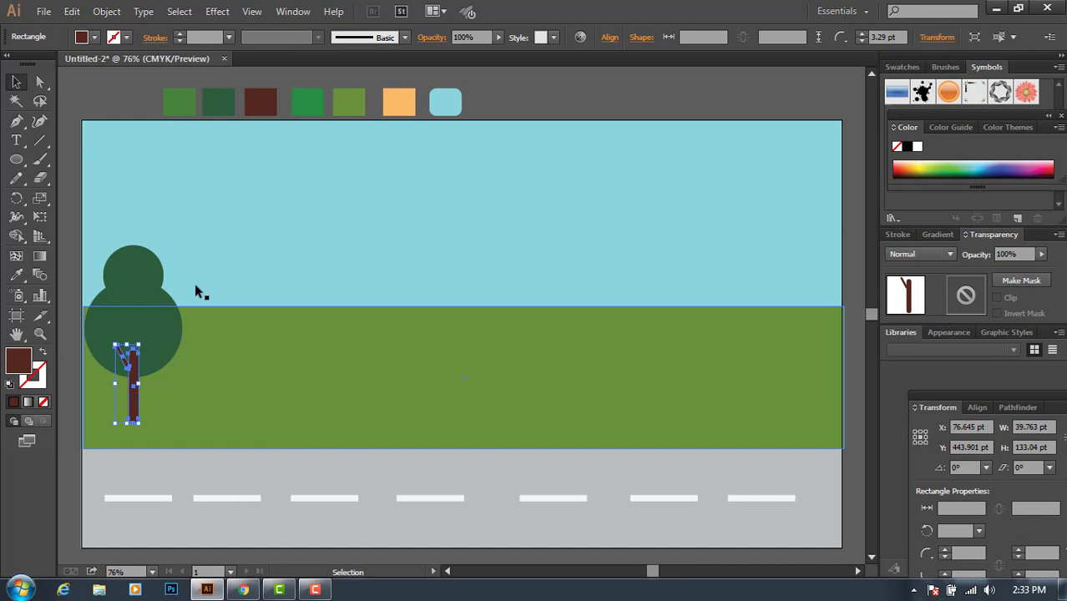
pyautogui.click(85, 89)
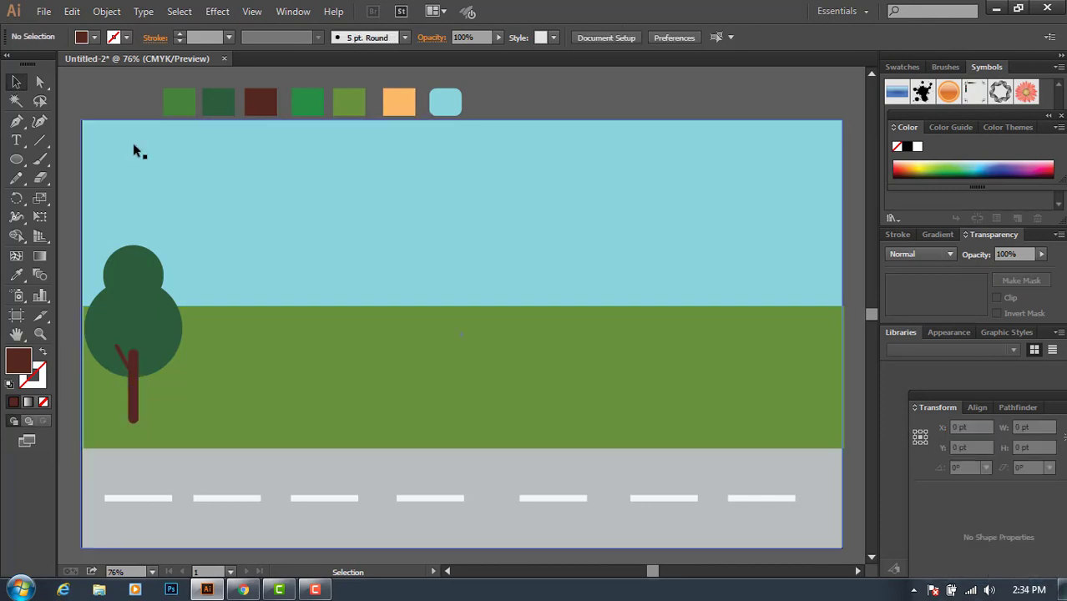
pyautogui.click(138, 270)
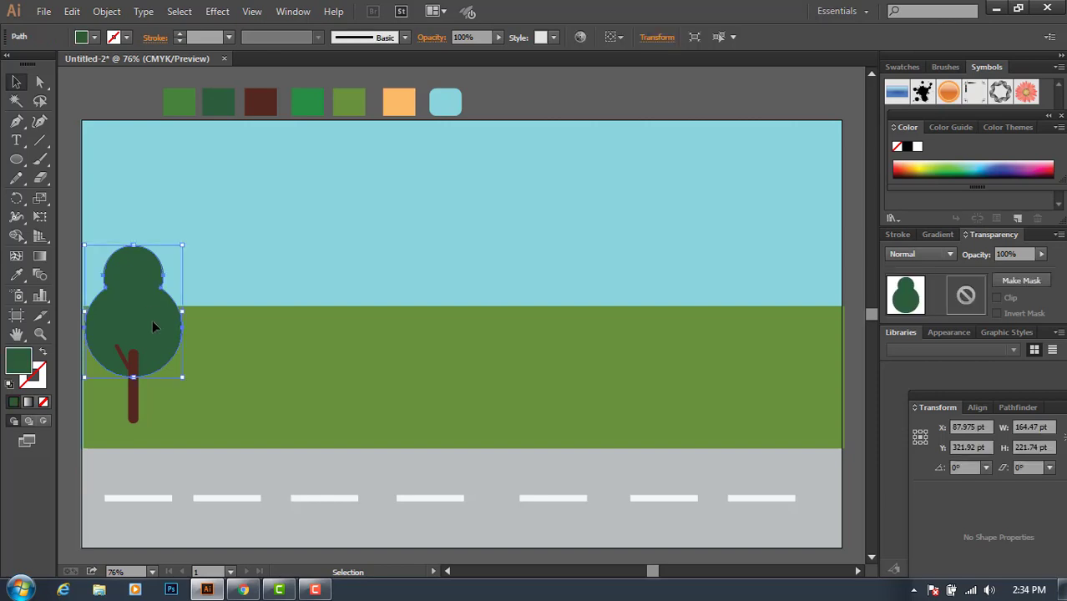
# Draw a new circle over the canopy and stretch it into a taller ellipse
pyautogui.click(65, 96)
pyautogui.click(16, 159)
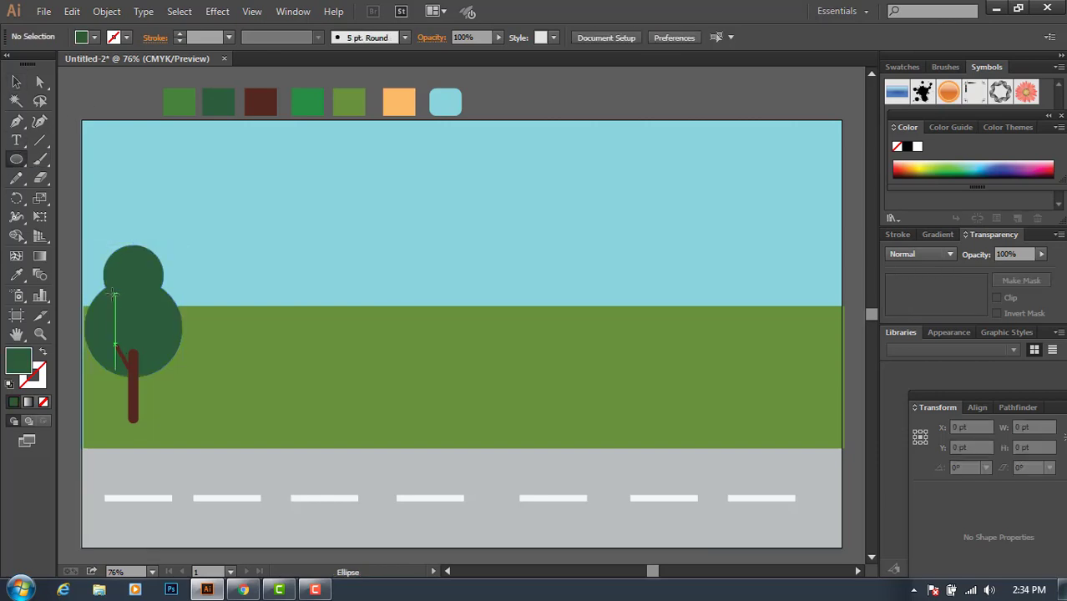
pyautogui.moveTo(113, 294); pyautogui.dragTo(185, 364)
pyautogui.press('v')
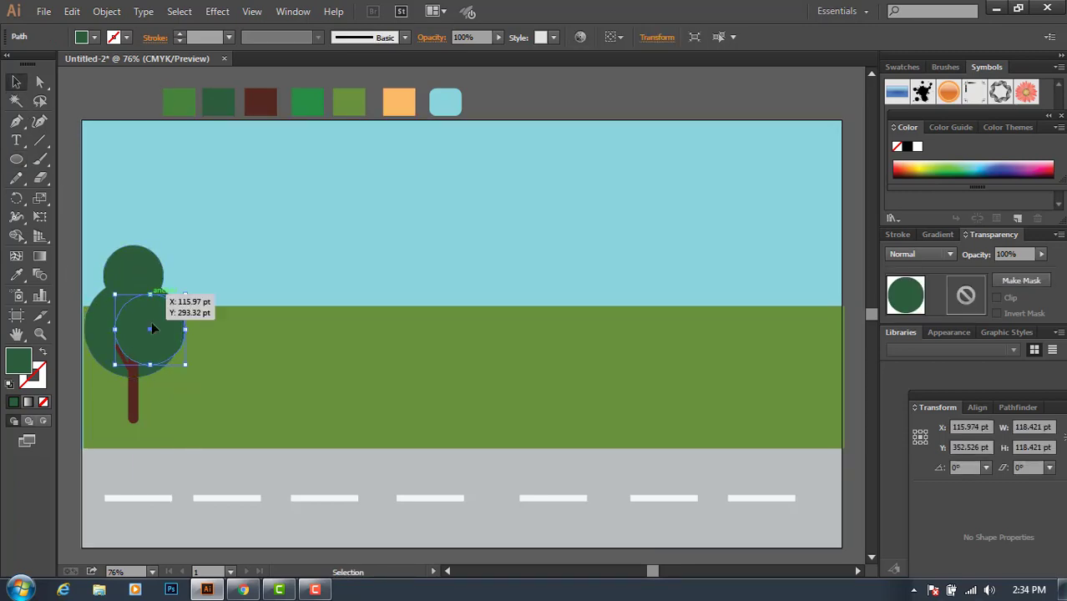
pyautogui.moveTo(145, 320)
pyautogui.mouseDown()
pyautogui.moveTo(131, 315)
pyautogui.moveTo(153, 284)
pyautogui.moveTo(157, 308)
pyautogui.mouseUp()
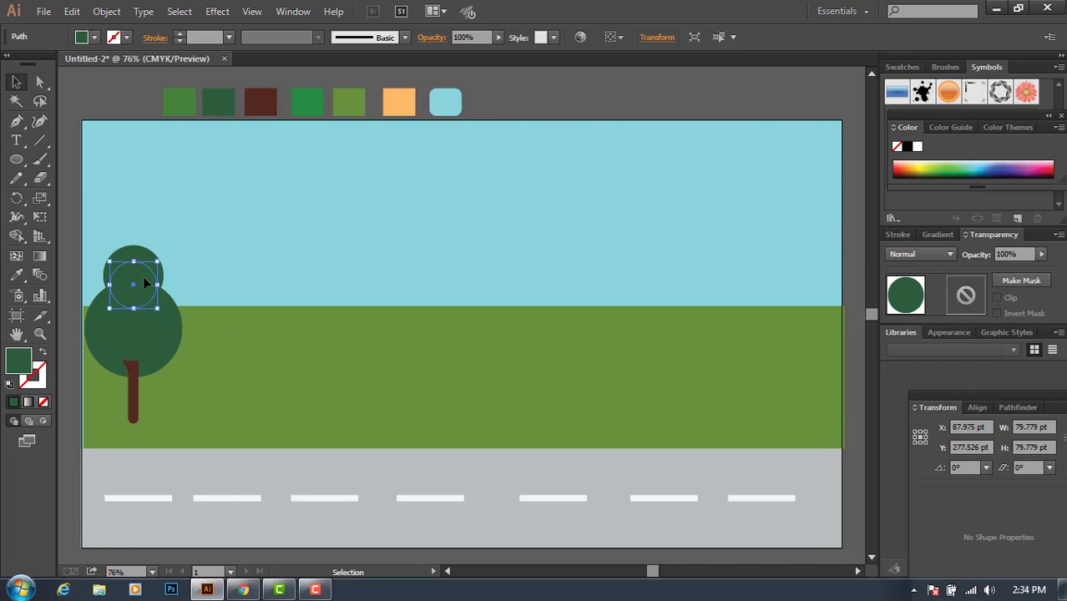
pyautogui.press('Up')
pyautogui.press('Up')
pyautogui.press('Up')
pyautogui.press('Up')
pyautogui.press('Up')
pyautogui.press('Up')
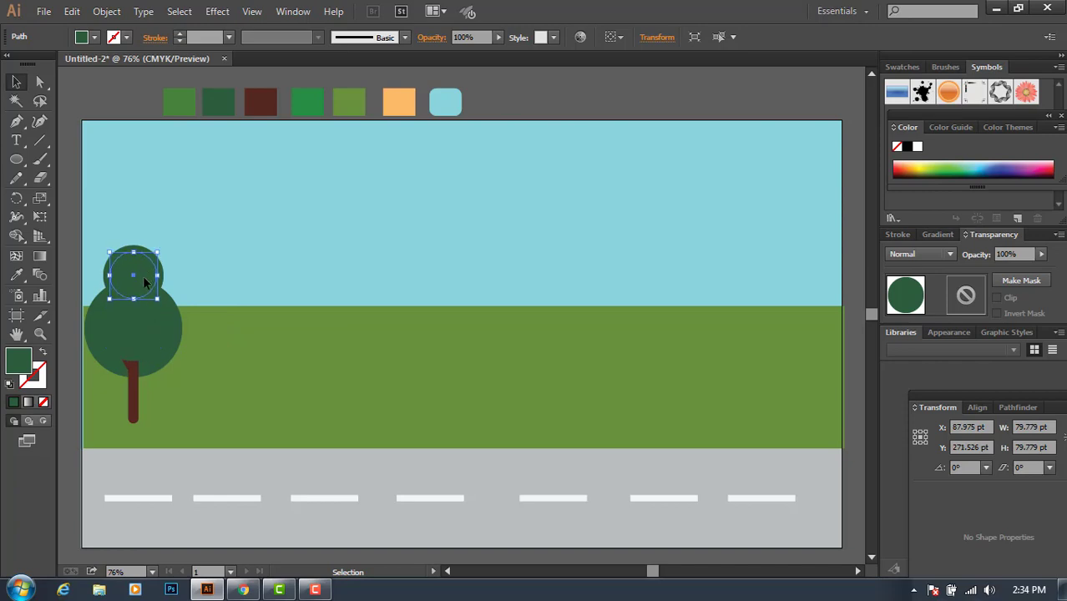
pyautogui.press('Up')
pyautogui.press('Up')
pyautogui.press('Up')
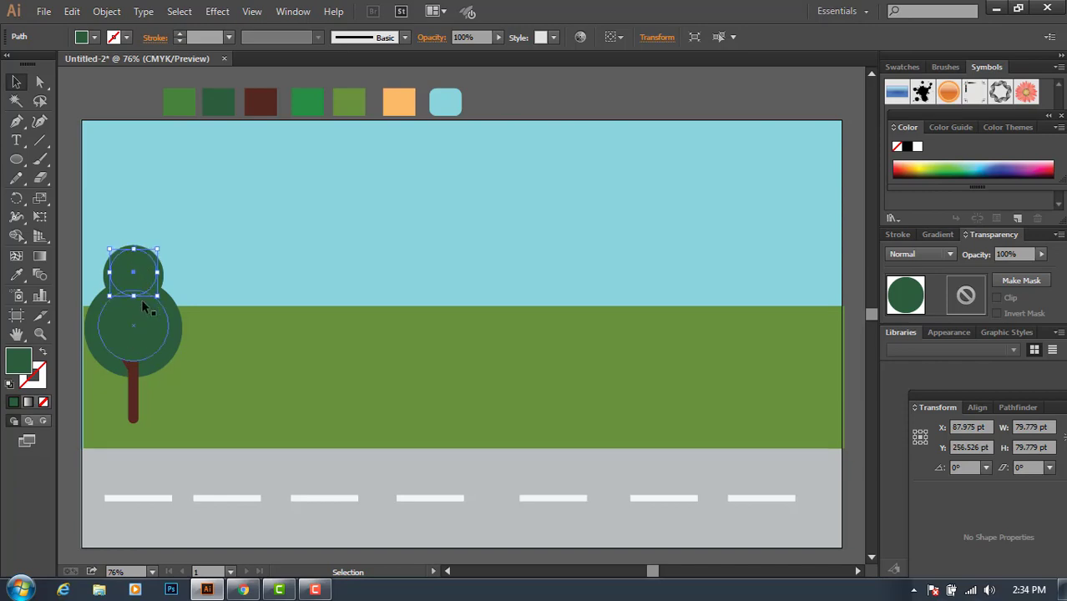
pyautogui.moveTo(158, 295); pyautogui.dragTo(159, 320)
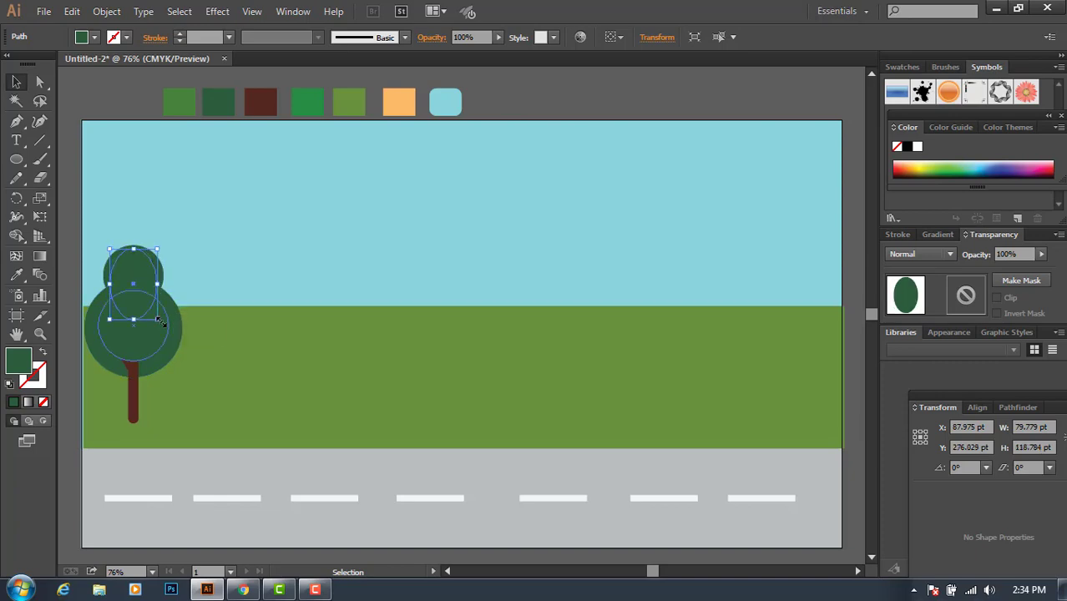
pyautogui.press('Up')
pyautogui.press('Up')
pyautogui.press('Up')
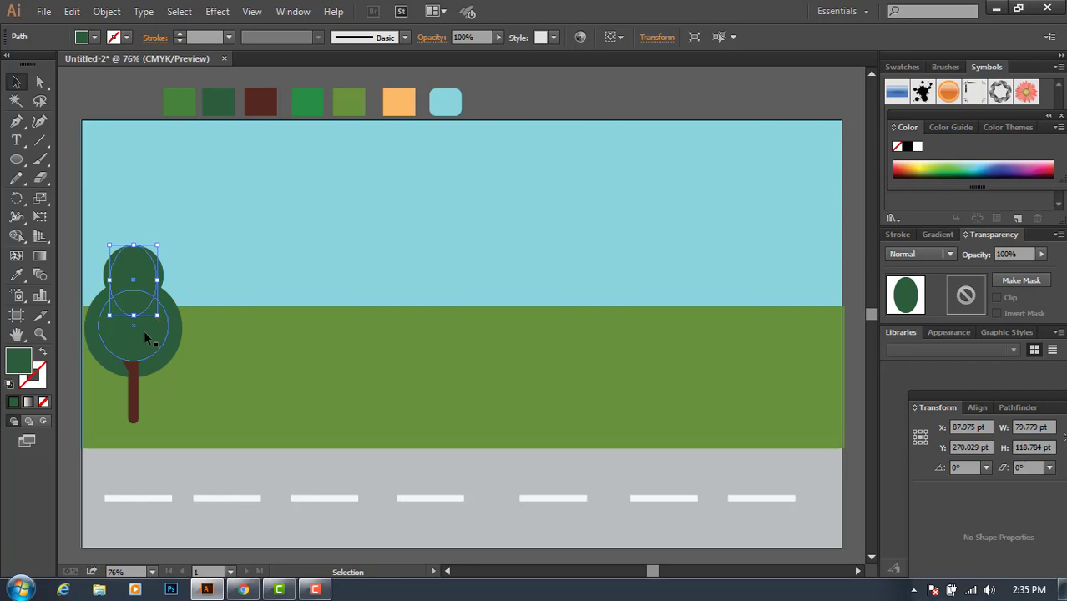
# Group the ellipse with the other canopy shape and fill the group lighter green
pyautogui.keyDown('shift'); pyautogui.click(144, 338); pyautogui.keyUp('shift')
pyautogui.rightClick(143, 339)
pyautogui.click(218, 408)
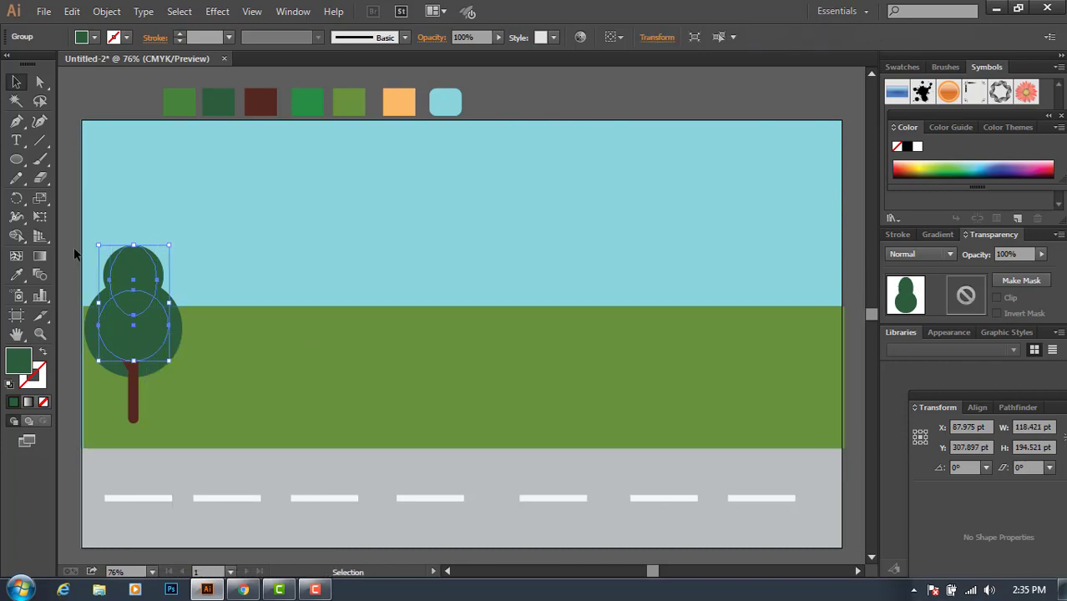
pyautogui.press('i')
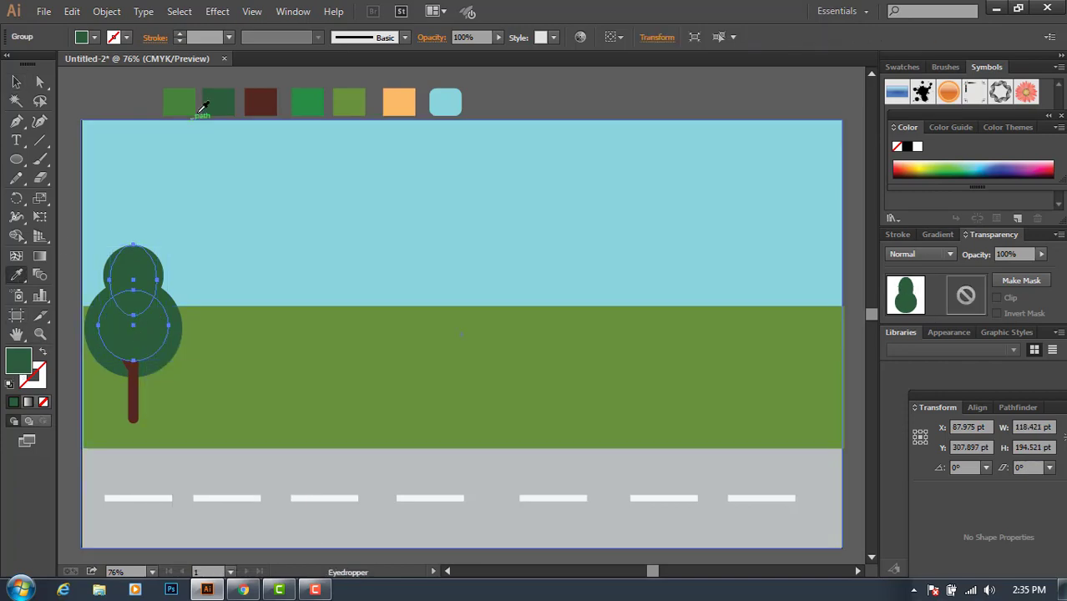
pyautogui.click(188, 101)
pyautogui.press('v')
pyautogui.click(66, 139)
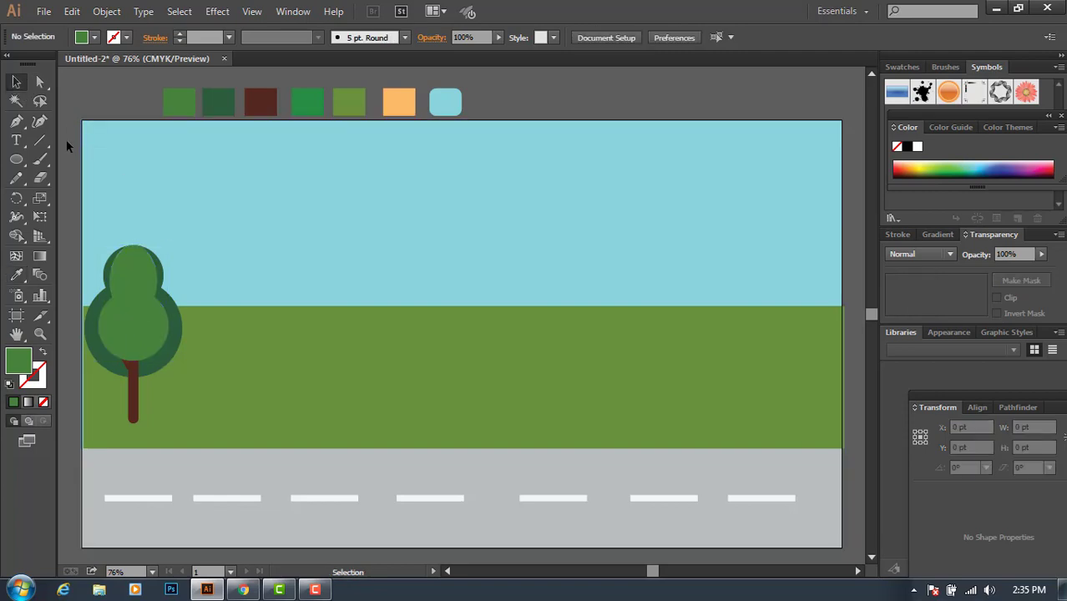
# Shorten the lighter green crown by pulling its top edge down
pyautogui.click(131, 269)
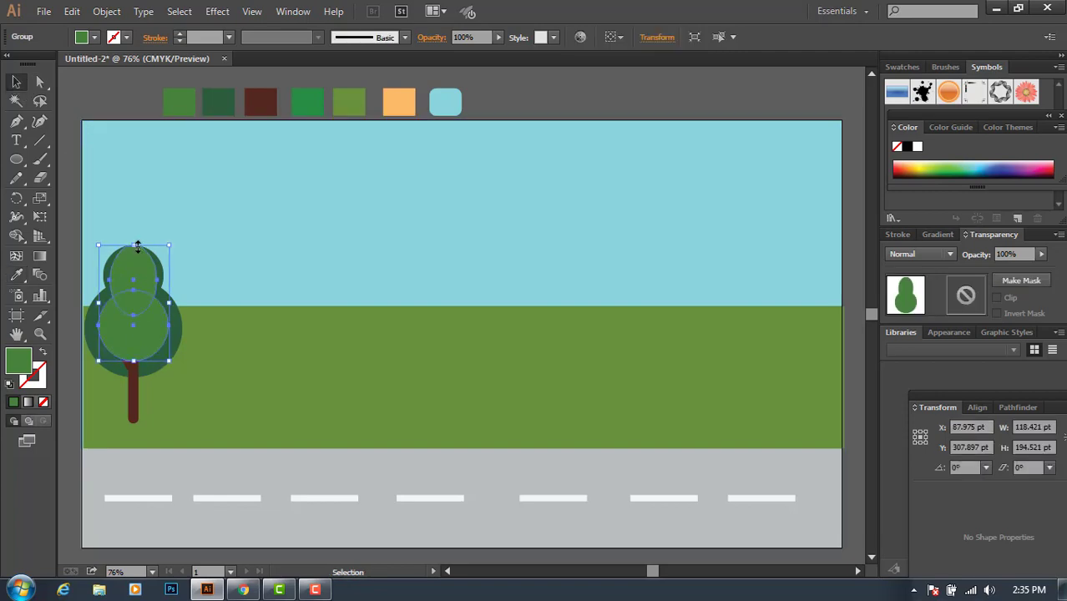
pyautogui.keyDown('shift'); pyautogui.click(135, 243); pyautogui.keyUp('shift')
pyautogui.keyDown('shift'); pyautogui.click(135, 244); pyautogui.keyUp('shift')
pyautogui.moveTo(134, 245); pyautogui.dragTo(137, 260)
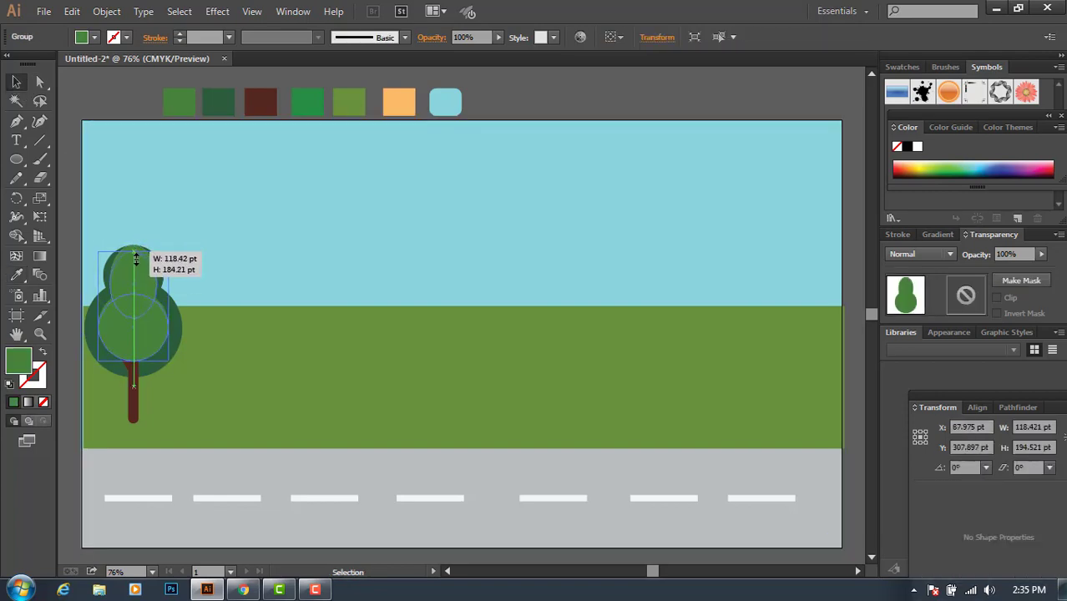
pyautogui.click(71, 149)
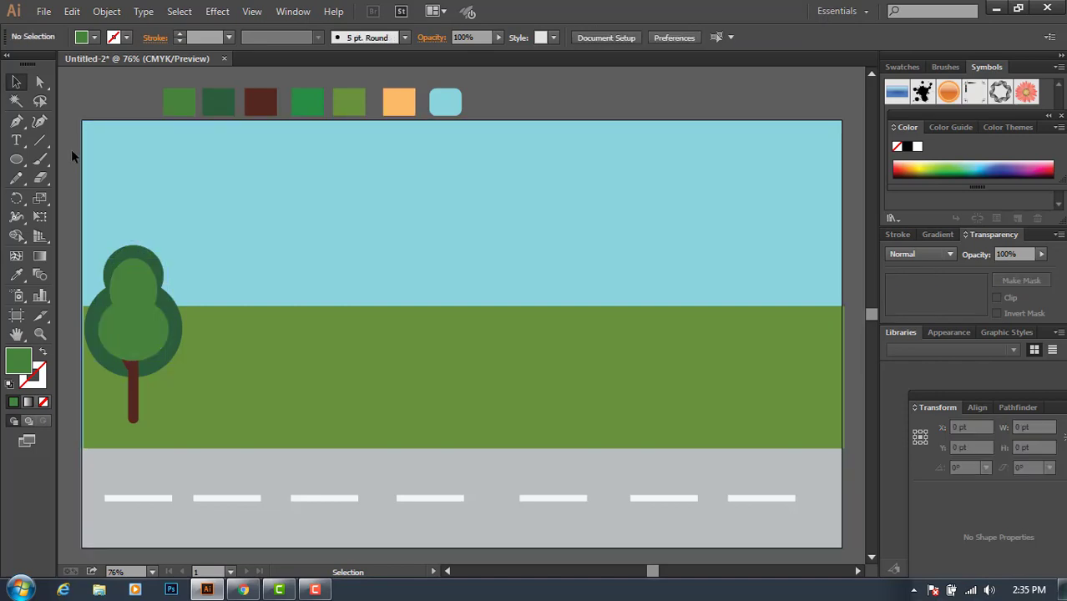
# Nudge the tree trunk down slightly
pyautogui.click(135, 408)
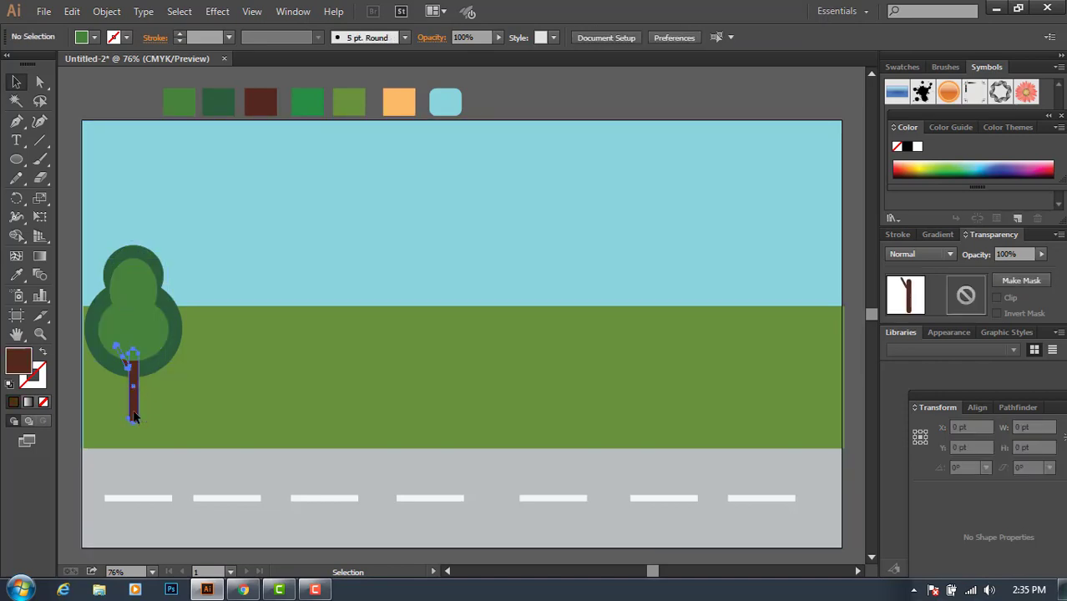
pyautogui.hotkey('shift', 'Down')
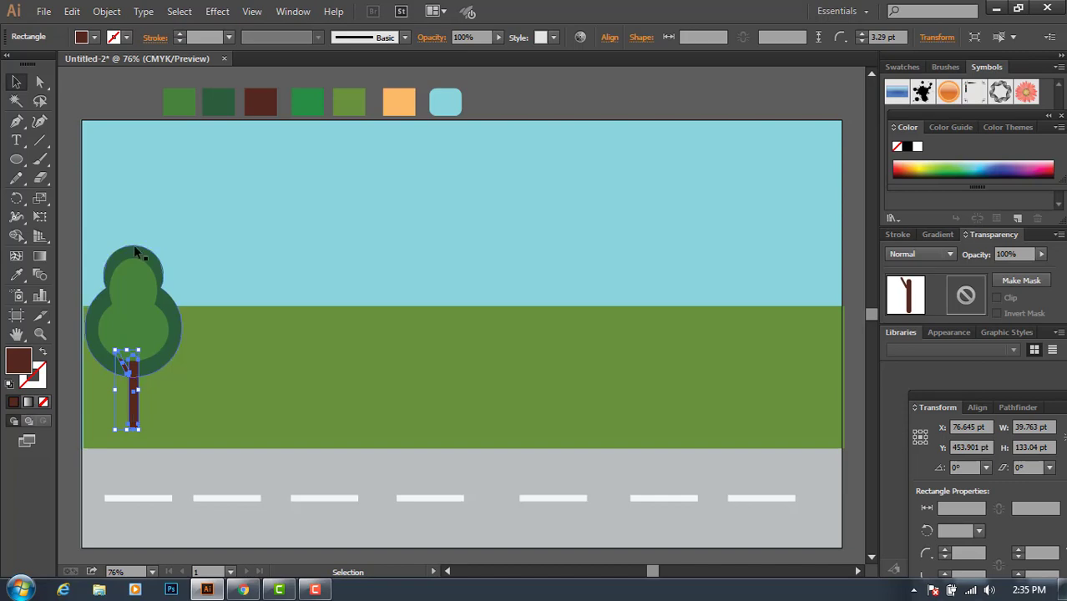
pyautogui.click(62, 175)
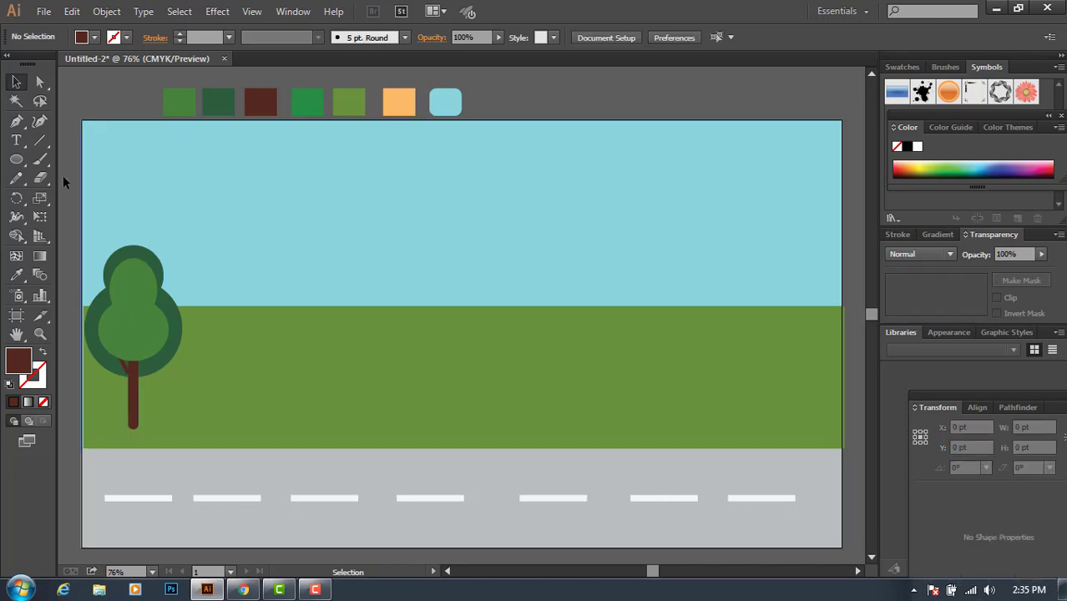
# Draw a flat oval under the trunk, filled near-black at 15% opacity
pyautogui.click(17, 160)
pyautogui.moveTo(95, 404)
pyautogui.mouseDown()
pyautogui.moveTo(162, 431)
pyautogui.moveTo(156, 424)
pyautogui.mouseUp()
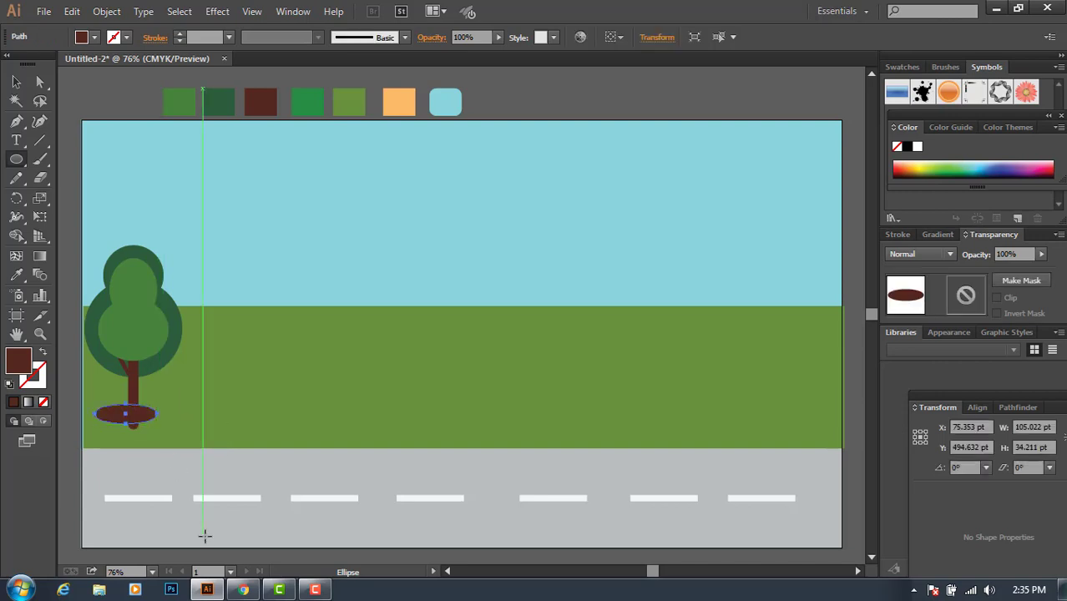
pyautogui.moveTo(123, 414); pyautogui.dragTo(89, 424)
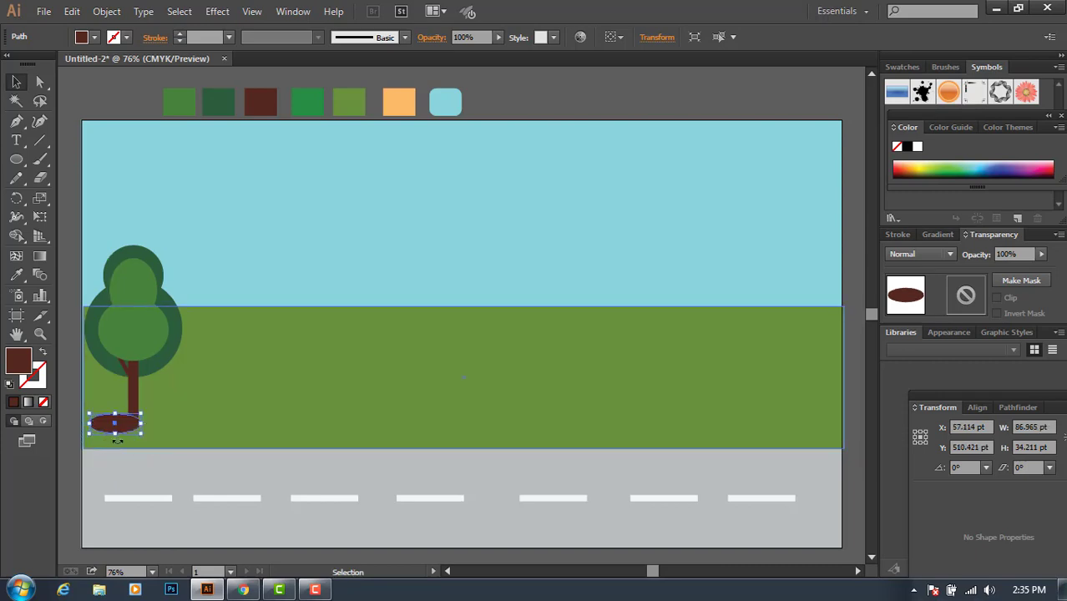
pyautogui.doubleClick(21, 368)
pyautogui.click(332, 358)
pyautogui.click(722, 195)
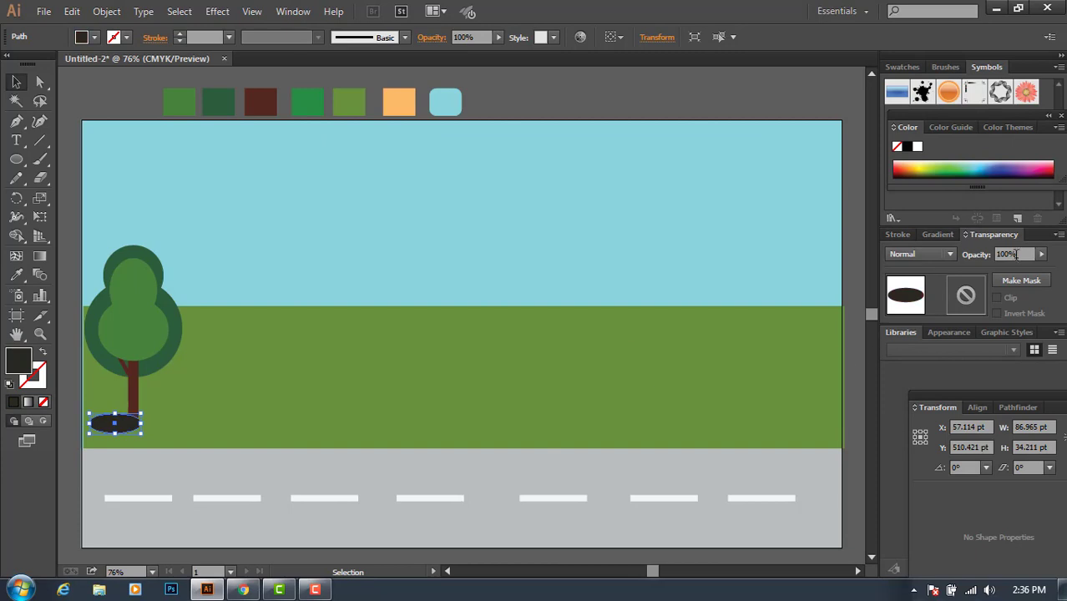
pyautogui.write('15')
pyautogui.press('Return')
pyautogui.click(82, 101)
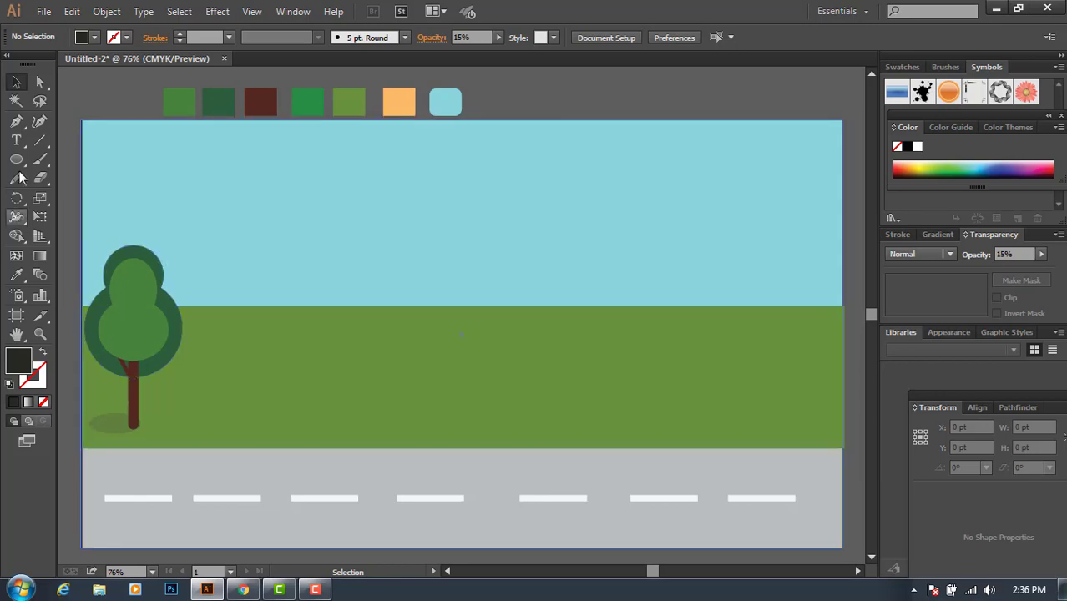
# Group the dark crown, lighter crown, trunk and shadow into one tree
pyautogui.press('l')
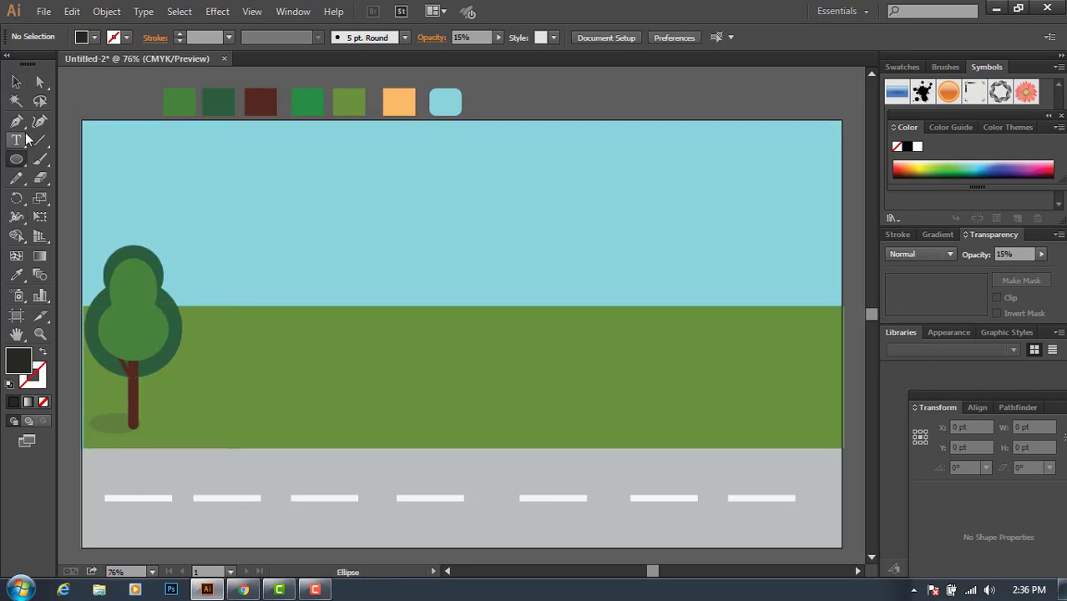
pyautogui.click(16, 81)
pyautogui.click(165, 265)
pyautogui.click(152, 266)
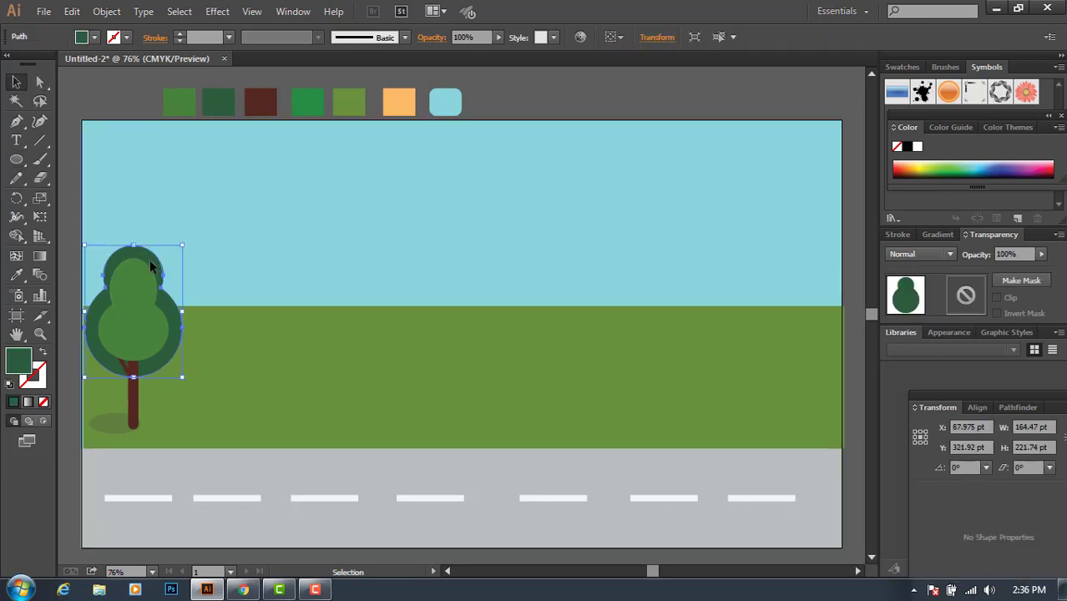
pyautogui.keyDown('shift'); pyautogui.click(142, 302); pyautogui.keyUp('shift')
pyautogui.keyDown('shift'); pyautogui.click(133, 389); pyautogui.keyUp('shift')
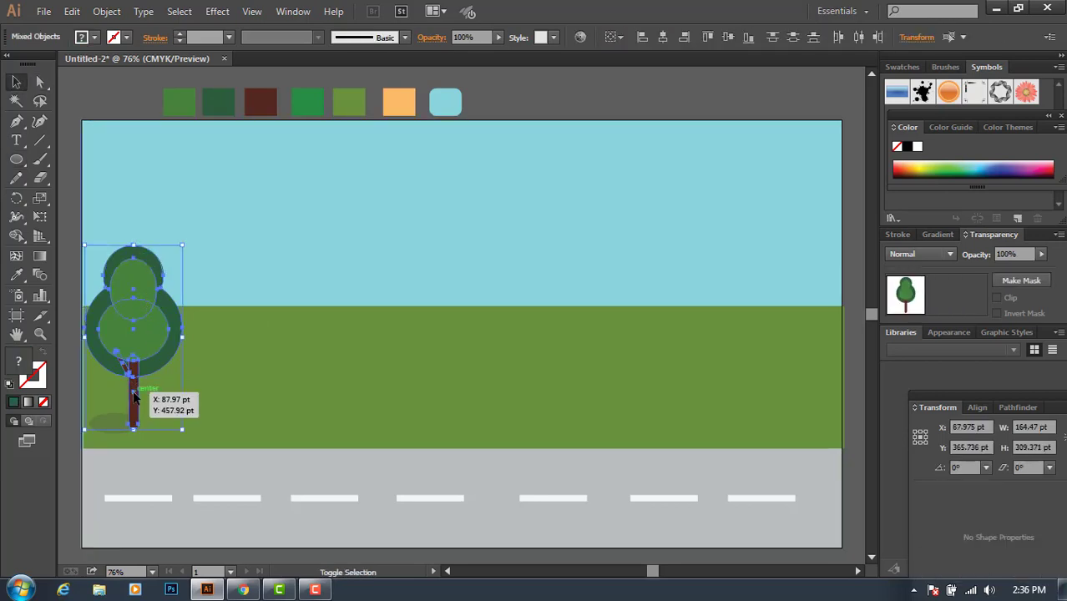
pyautogui.keyDown('shift'); pyautogui.click(117, 424); pyautogui.keyUp('shift')
pyautogui.rightClick(117, 424)
pyautogui.click(196, 421)
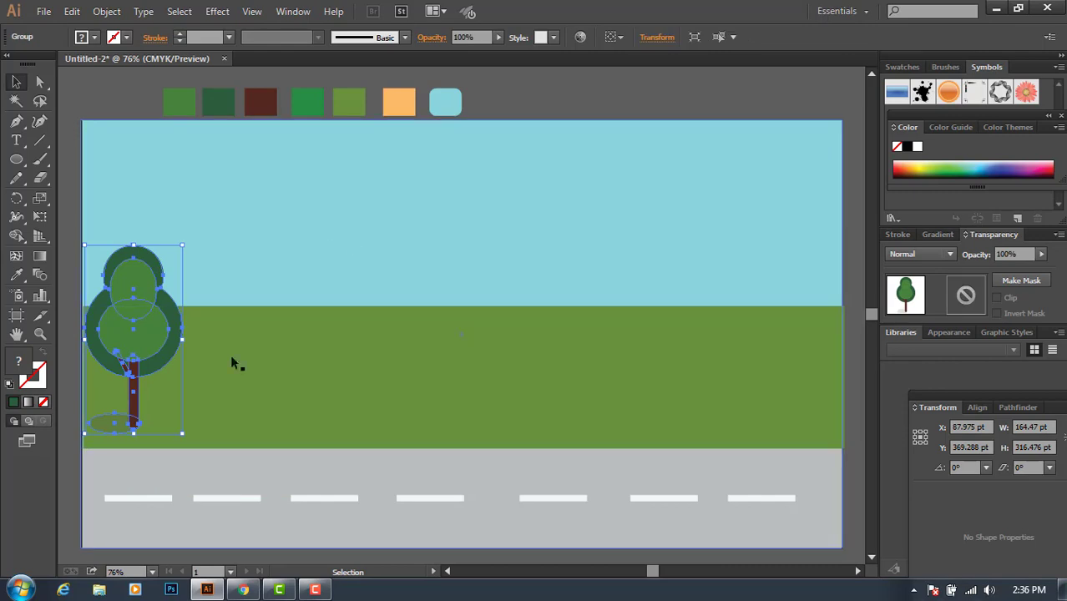
# Place a copy of the tree just right of the original, nudged up slightly
pyautogui.moveTo(128, 329)
pyautogui.mouseDown()
pyautogui.moveTo(251, 344)
pyautogui.moveTo(235, 341)
pyautogui.mouseUp()
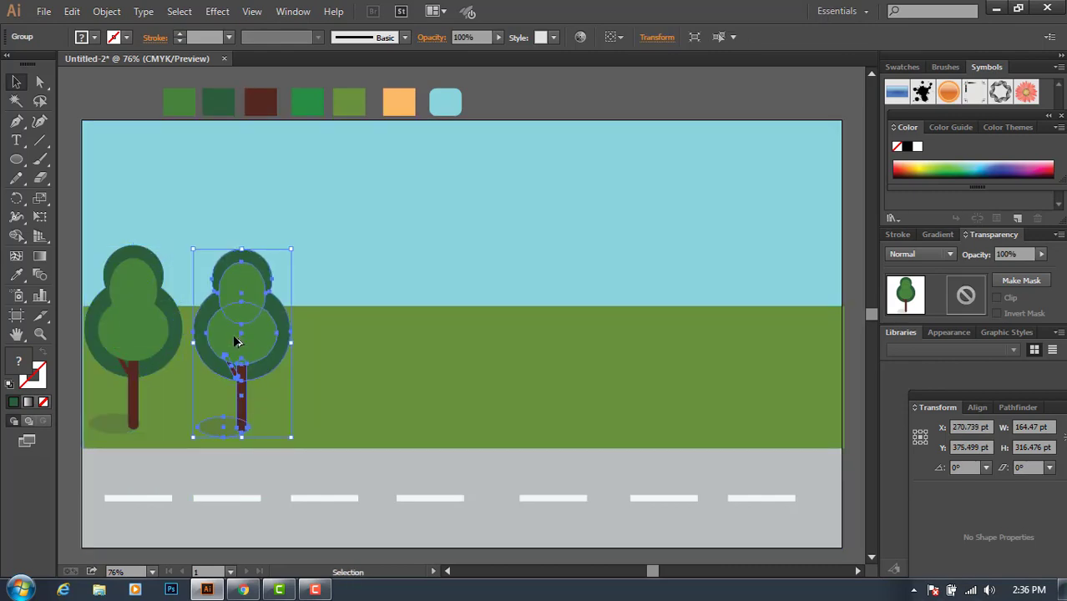
pyautogui.press('Up')
pyautogui.press('Up')
pyautogui.press('Up')
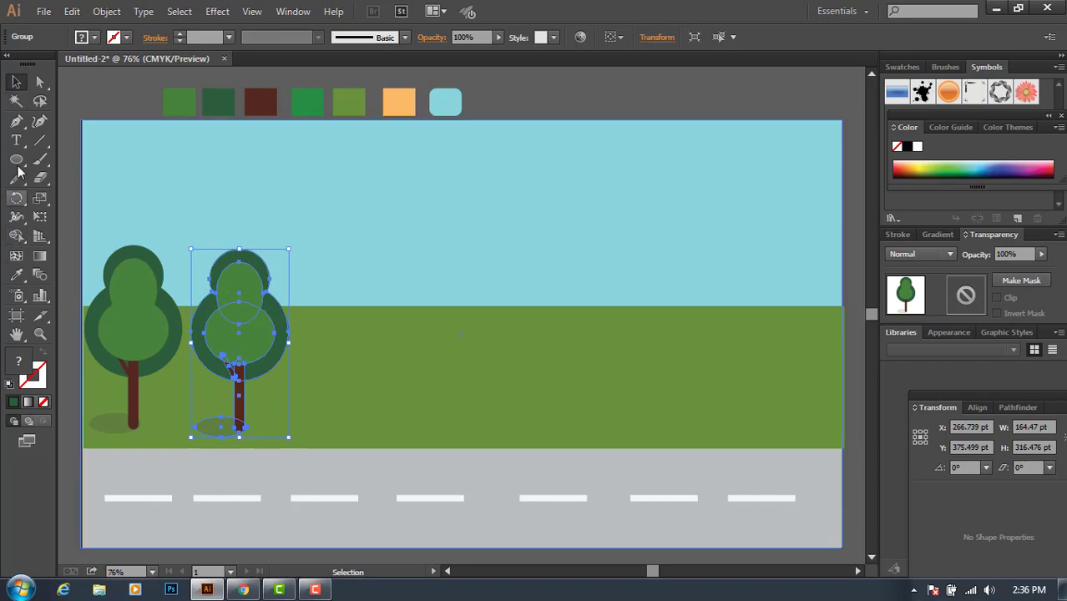
pyautogui.click(61, 104)
# Draw a dark green circle above the right tree's crown
pyautogui.press('l')
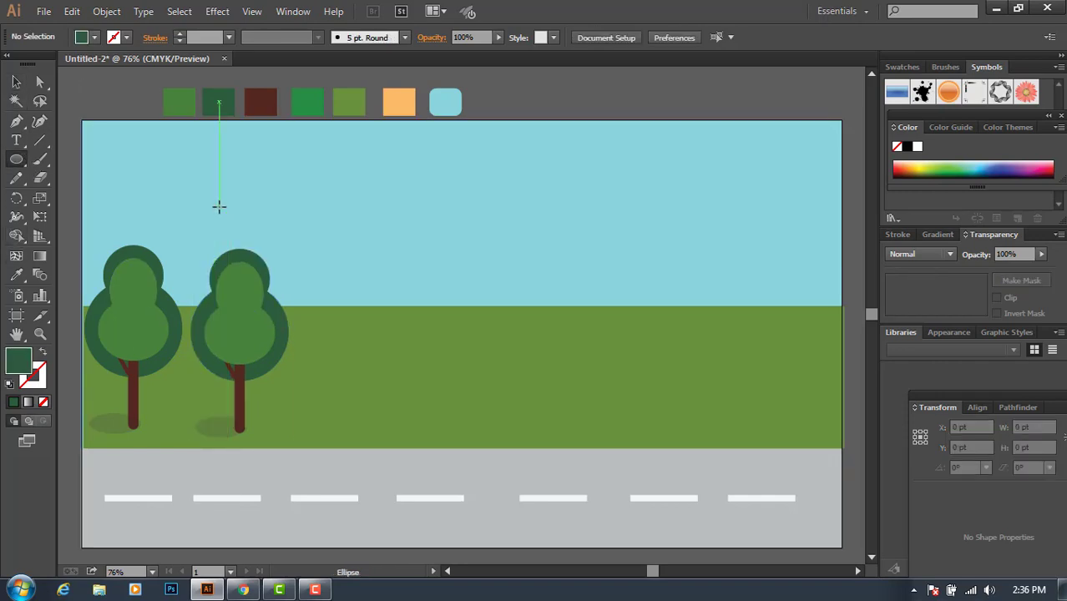
pyautogui.moveTo(218, 208); pyautogui.dragTo(267, 256)
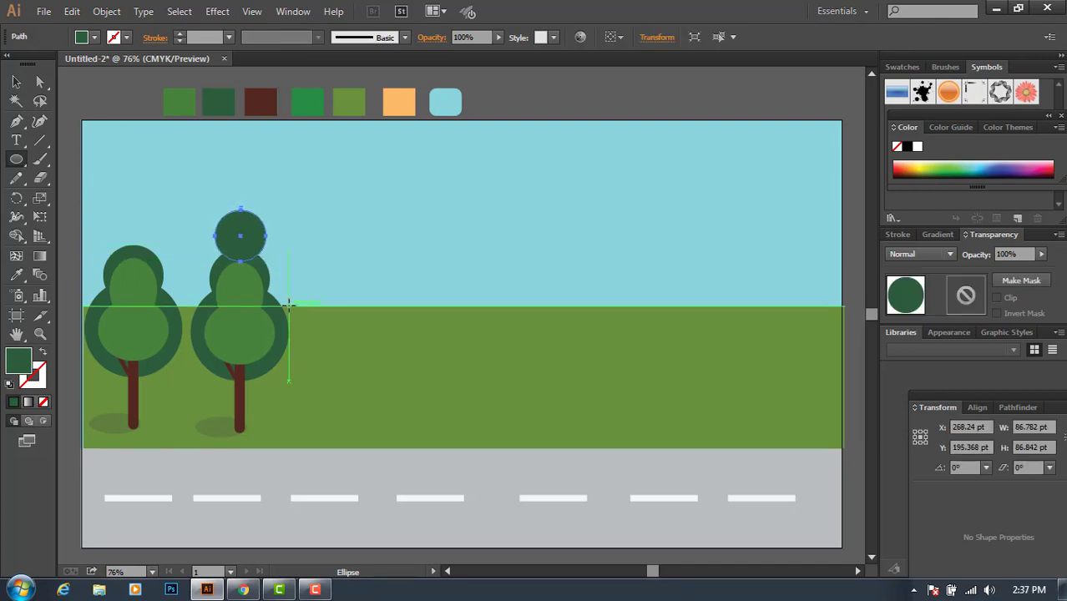
pyautogui.click(19, 82)
pyautogui.click(73, 93)
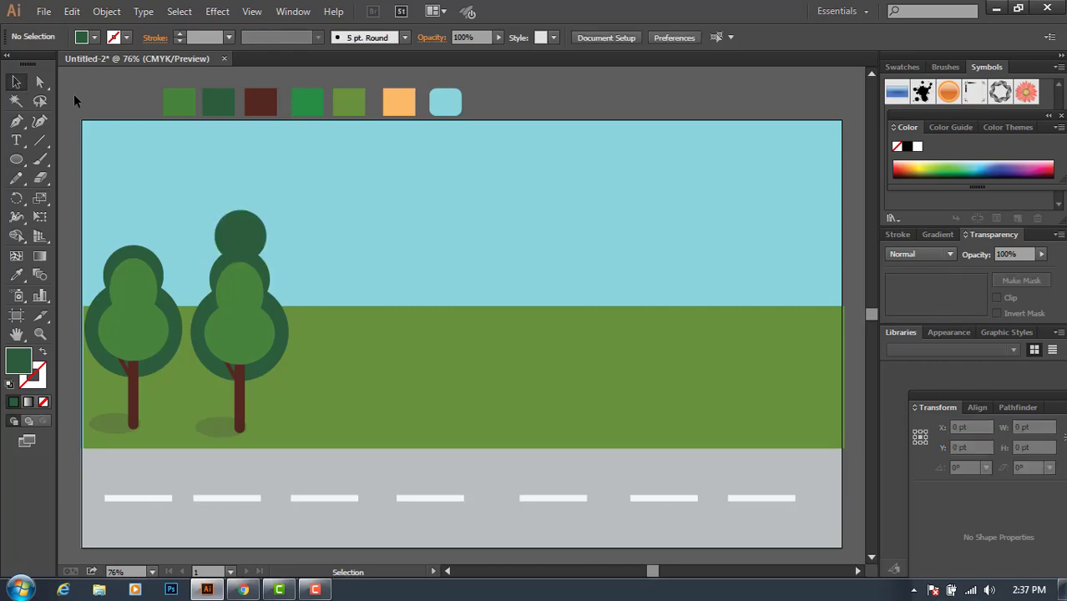
# Enlarge the right tree to about 206.8 × 353.6 pt and bring it to the front
pyautogui.click(218, 270)
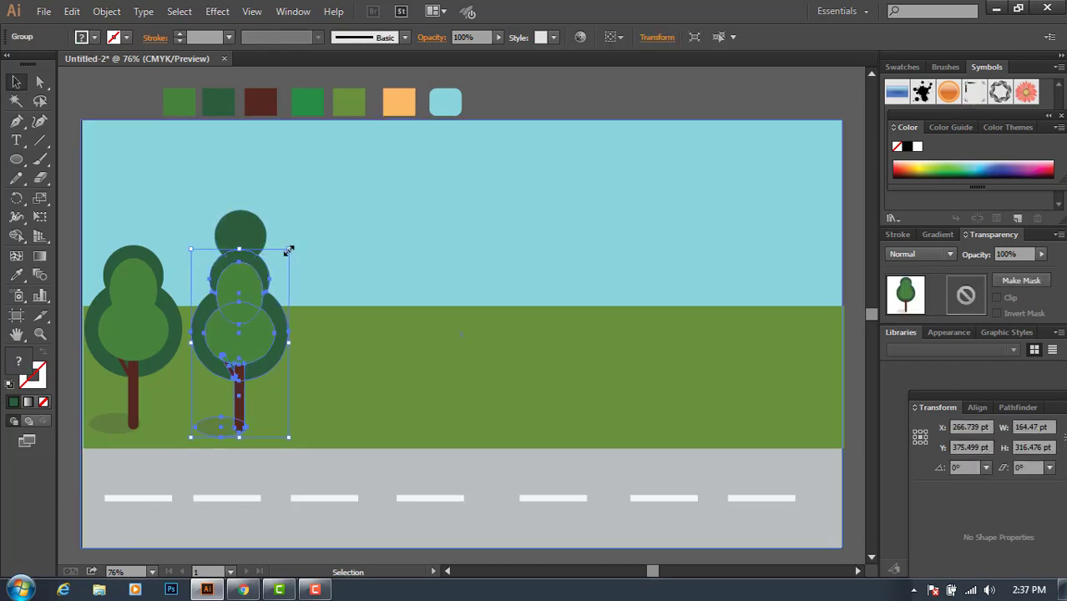
pyautogui.moveTo(288, 250); pyautogui.dragTo(314, 227)
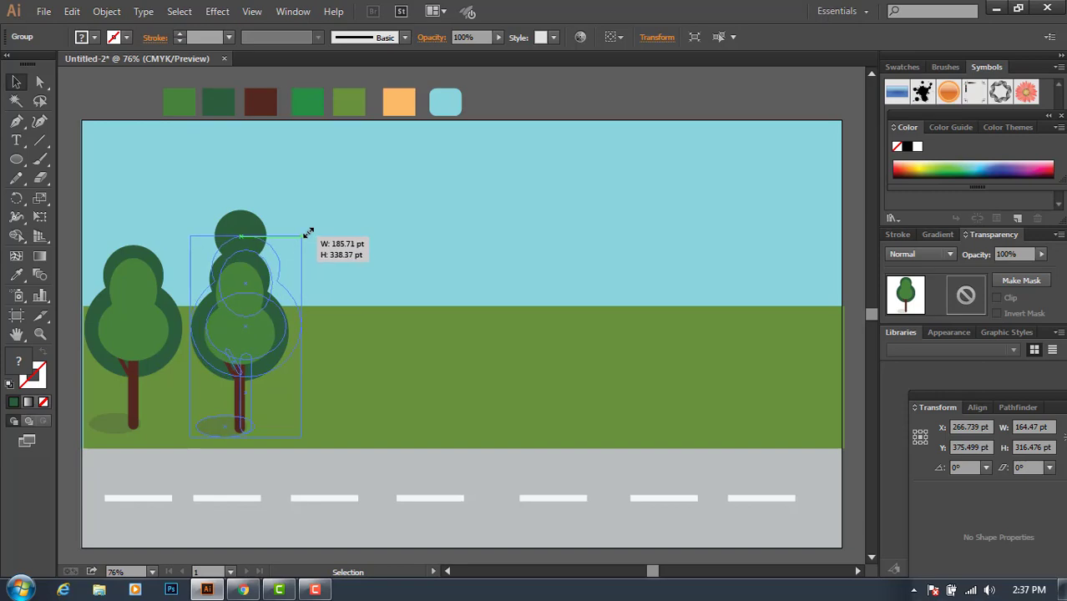
pyautogui.click(250, 221)
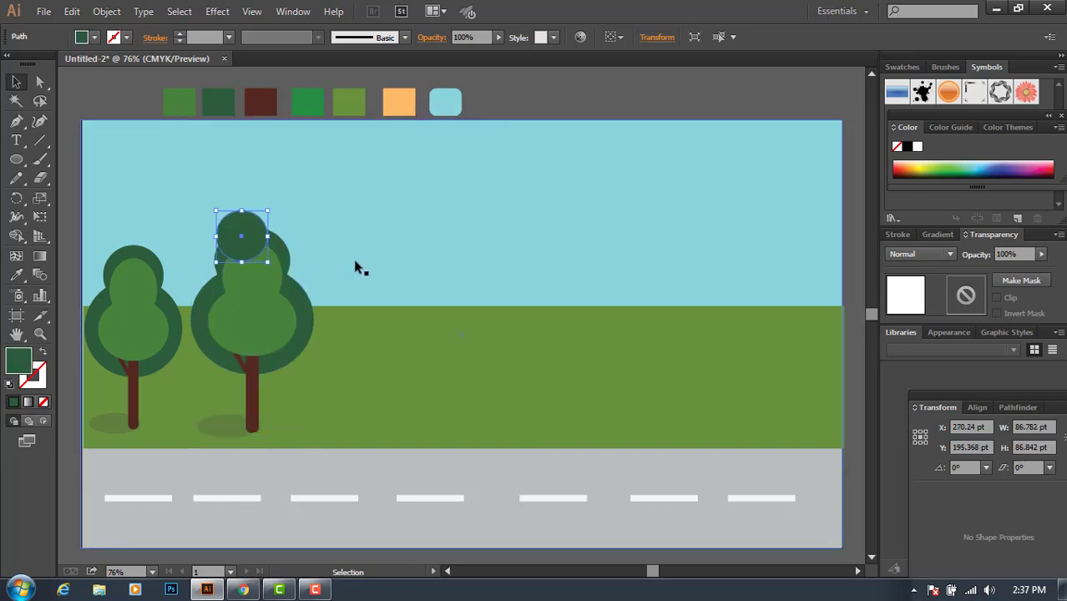
pyautogui.rightClick(300, 304)
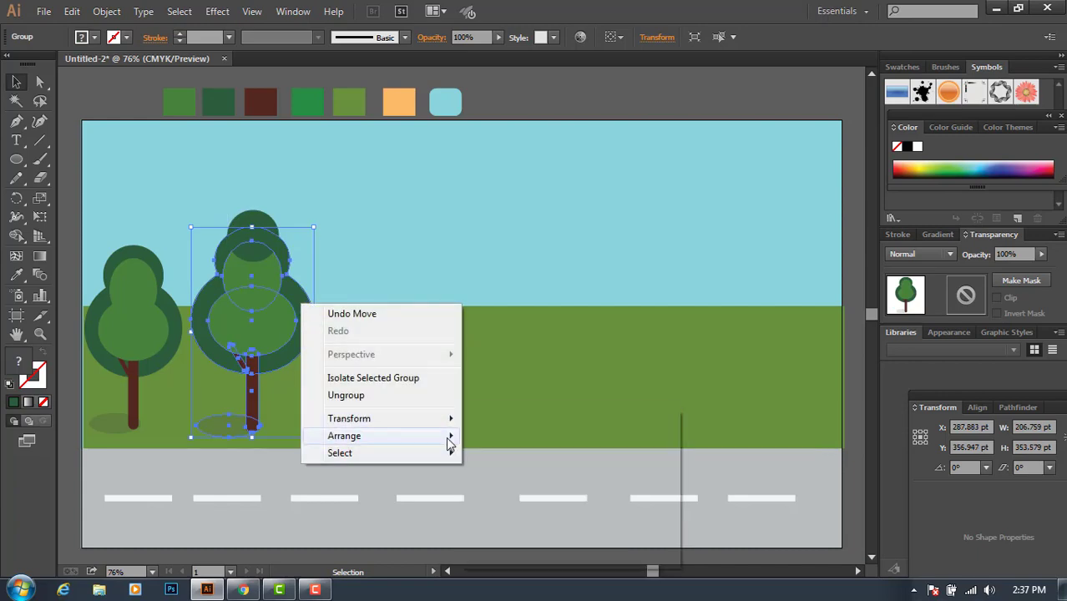
pyautogui.moveTo(384, 436)
pyautogui.click(488, 434)
pyautogui.click(81, 90)
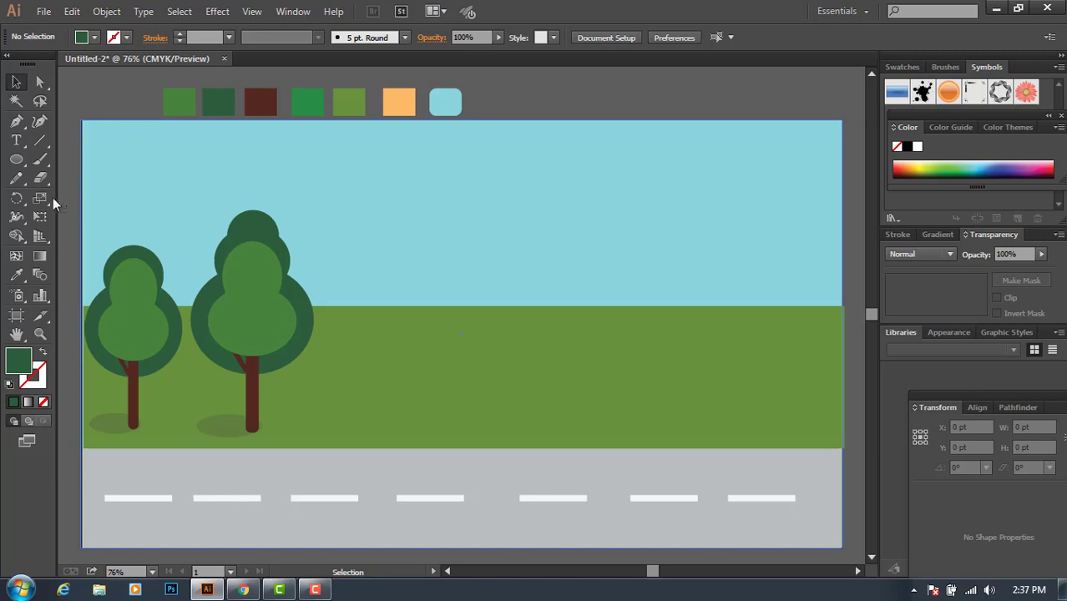
# Draw a small oval in the sky above the trees
pyautogui.click(16, 159)
pyautogui.moveTo(164, 236)
pyautogui.mouseDown()
pyautogui.moveTo(203, 272)
pyautogui.moveTo(182, 302)
pyautogui.mouseUp()
pyautogui.press('v')
# Select both trees together and change their stacking order
pyautogui.click(219, 315)
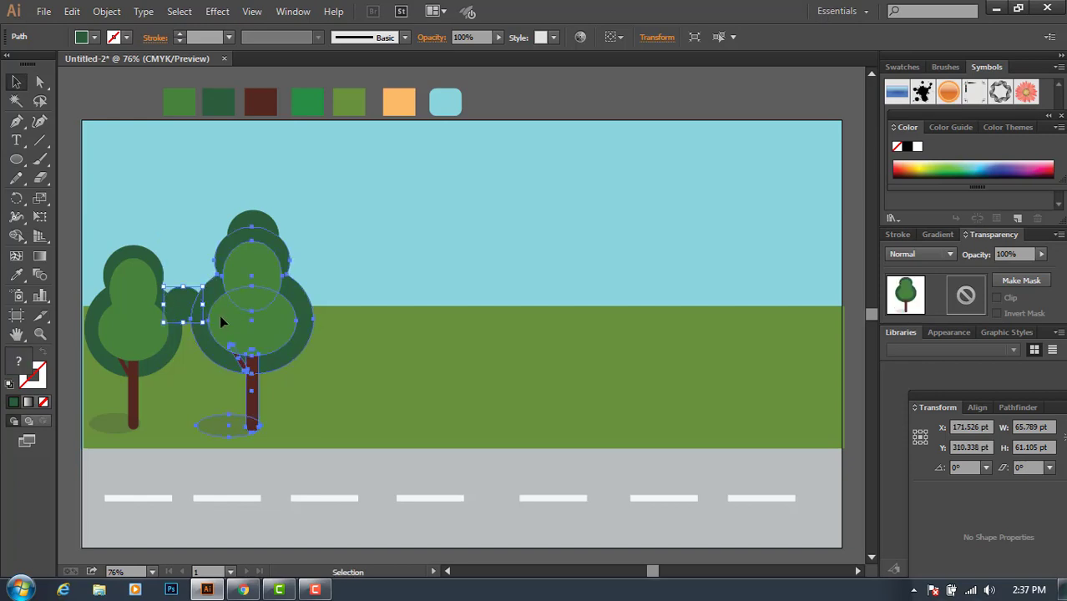
pyautogui.press('a')
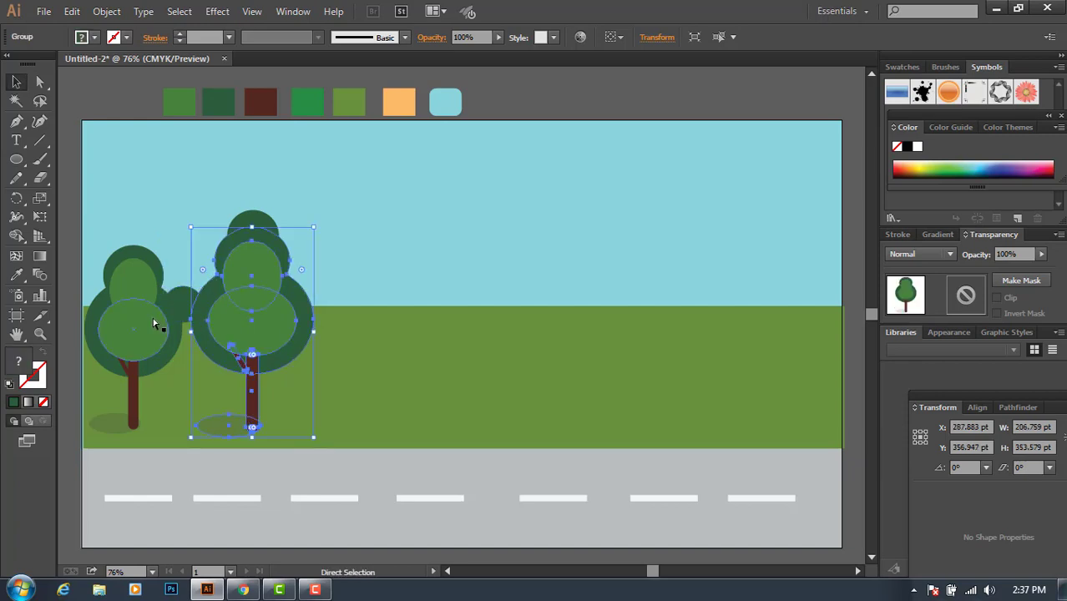
pyautogui.press('v')
pyautogui.keyDown('shift'); pyautogui.click(157, 322); pyautogui.keyUp('shift')
pyautogui.rightClick(221, 333)
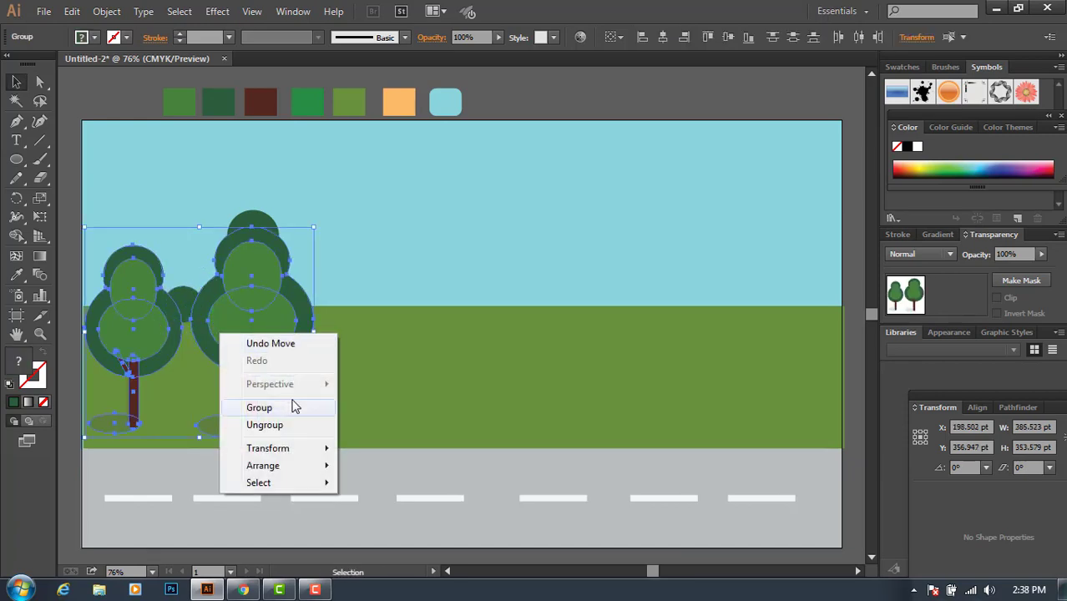
pyautogui.moveTo(263, 465)
pyautogui.click(370, 466)
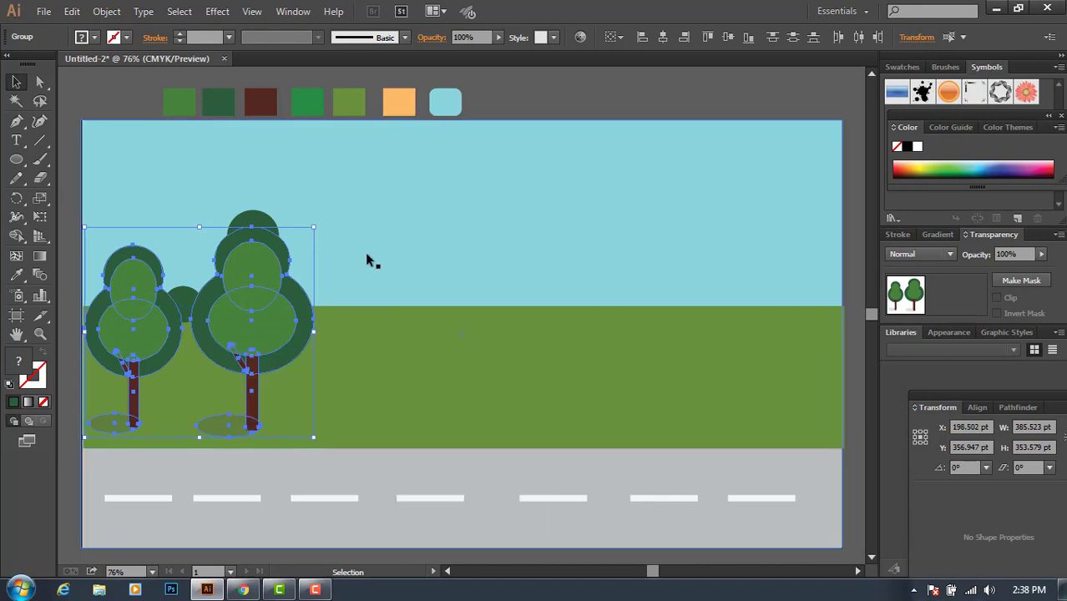
# Fill the small circle between the trees with the bright green swatch
pyautogui.click(86, 165)
pyautogui.click(178, 293)
pyautogui.click(16, 275)
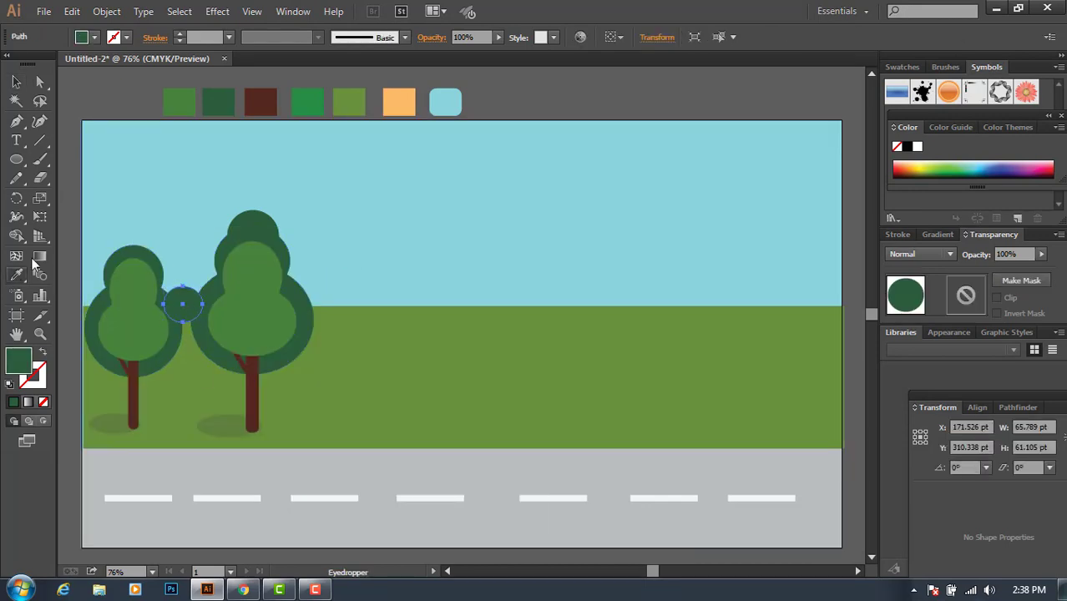
pyautogui.click(317, 112)
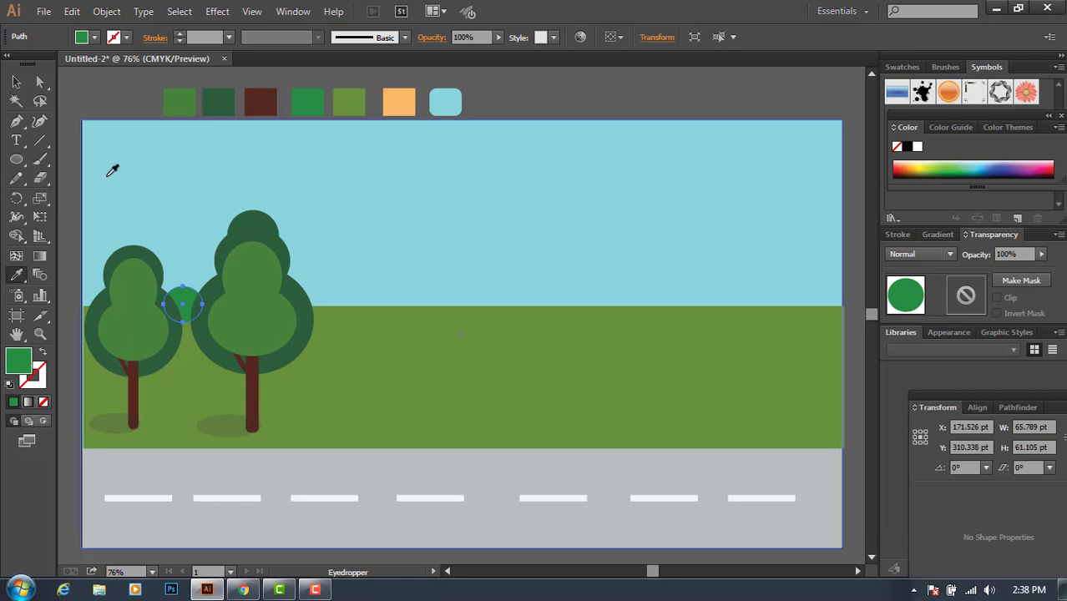
# Alt-drag a bright green circle copy behind the left tree, then start a tall ellipse right of the trees
pyautogui.click(17, 81)
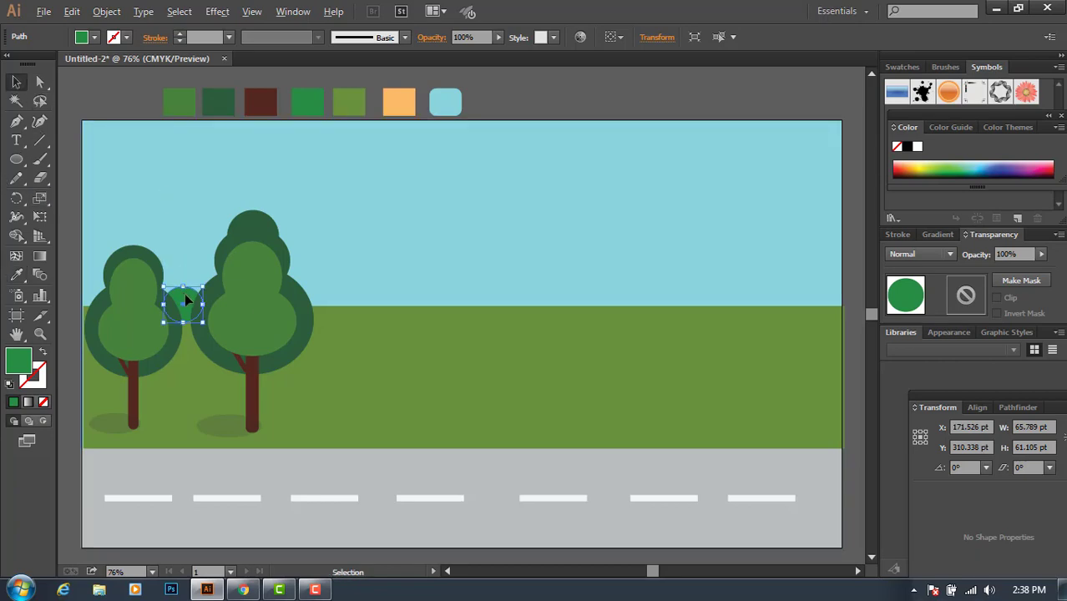
pyautogui.moveTo(187, 299); pyautogui.dragTo(108, 289)
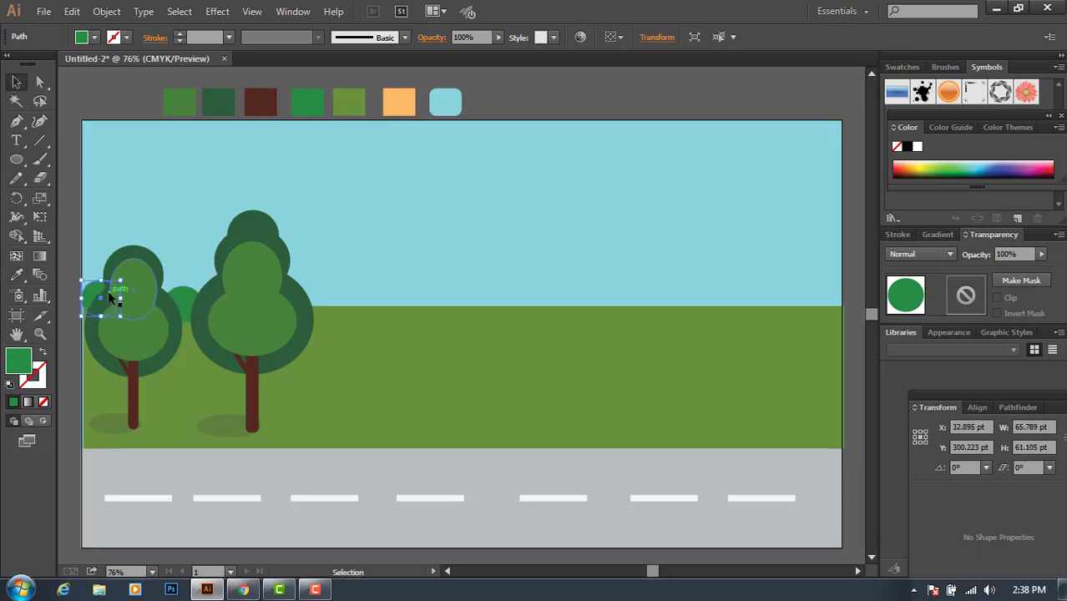
pyautogui.click(65, 356)
pyautogui.press('l')
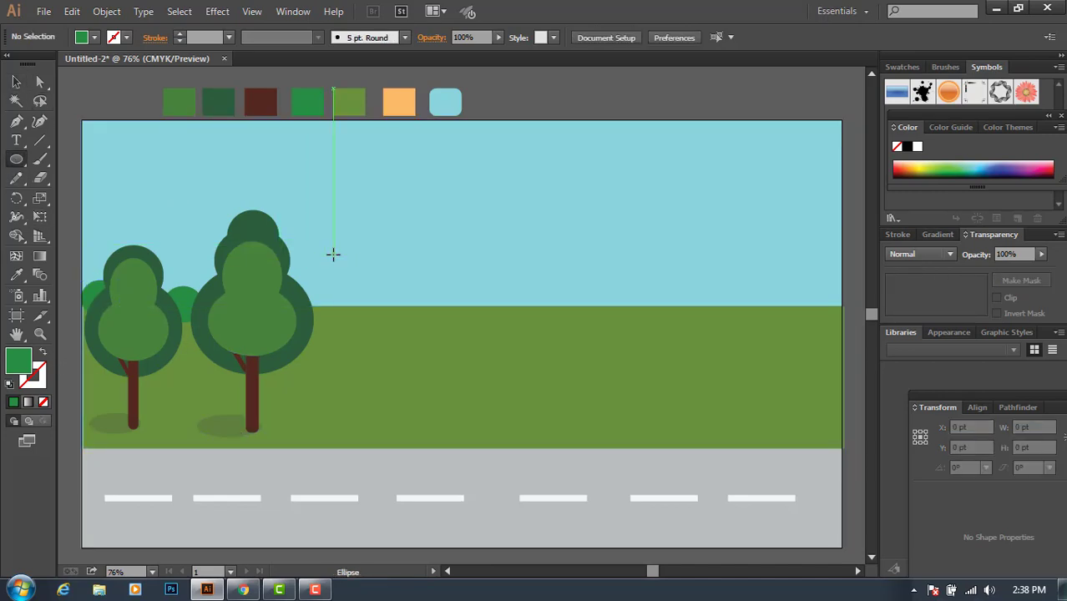
pyautogui.moveTo(330, 243); pyautogui.dragTo(393, 309)
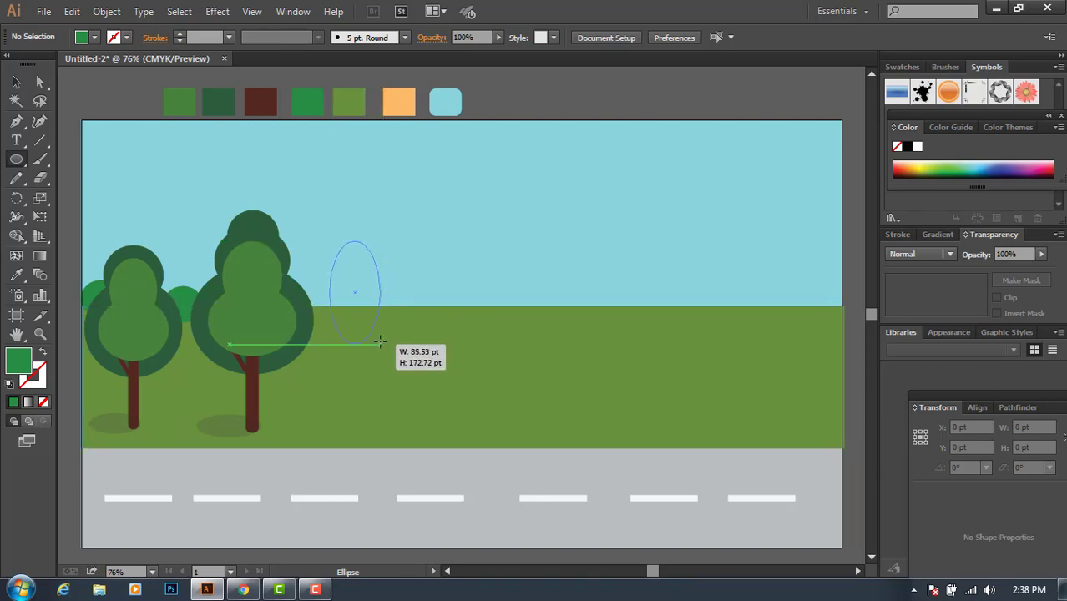
# Resize and reposition the tall and small green ellipses into an overlapping bush right of the larger tree
pyautogui.moveTo(392, 309); pyautogui.dragTo(381, 343)
pyautogui.press('v')
pyautogui.moveTo(371, 295)
pyautogui.mouseDown()
pyautogui.moveTo(349, 301)
pyautogui.moveTo(374, 299)
pyautogui.moveTo(417, 324)
pyautogui.moveTo(403, 332)
pyautogui.mouseUp()
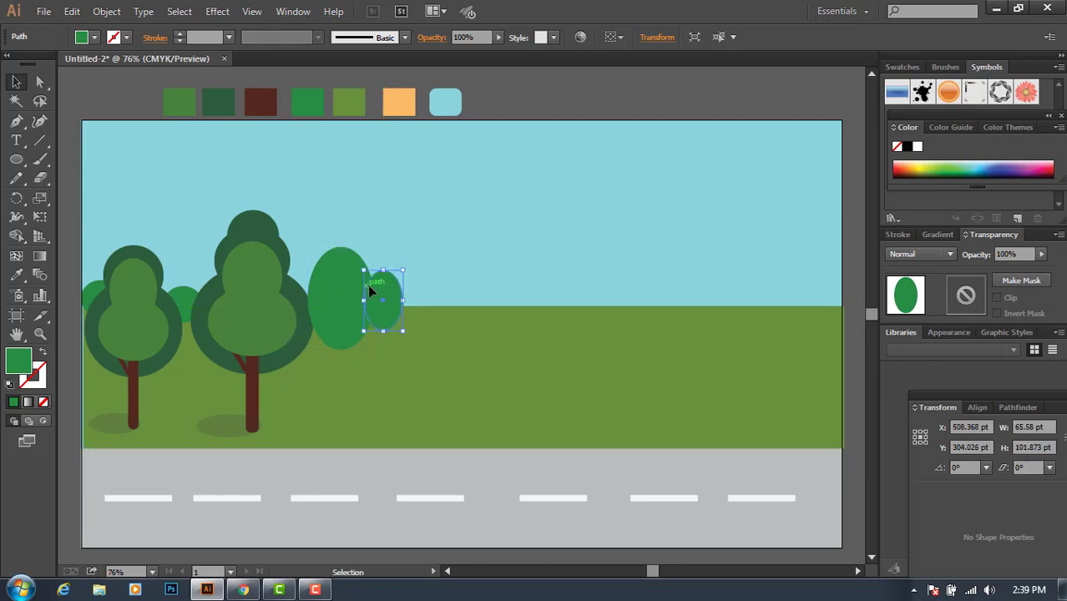
pyautogui.moveTo(364, 300); pyautogui.dragTo(349, 301)
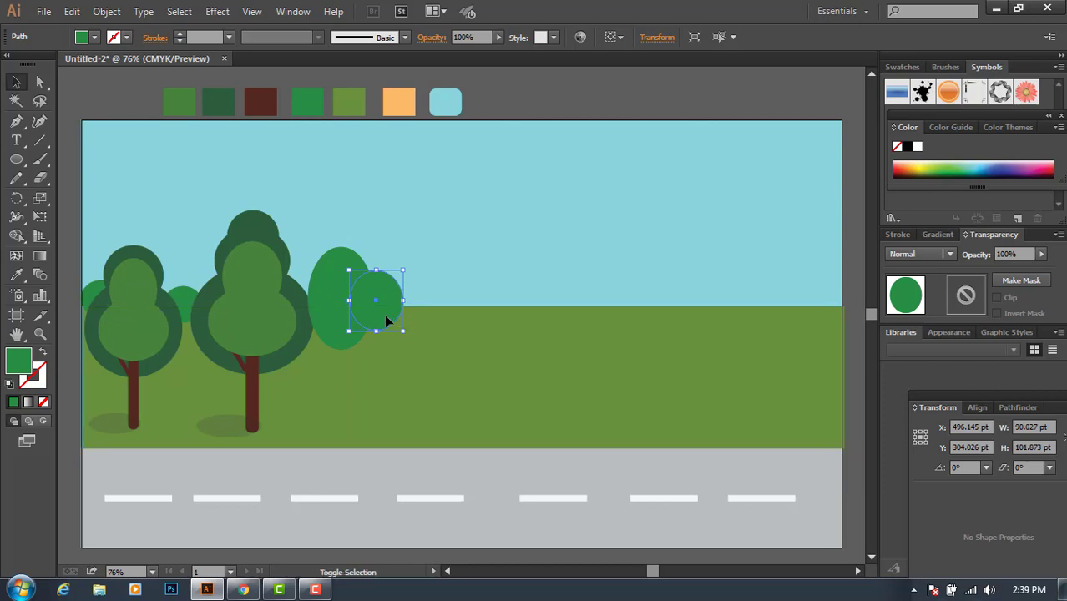
pyautogui.moveTo(386, 320); pyautogui.dragTo(318, 311)
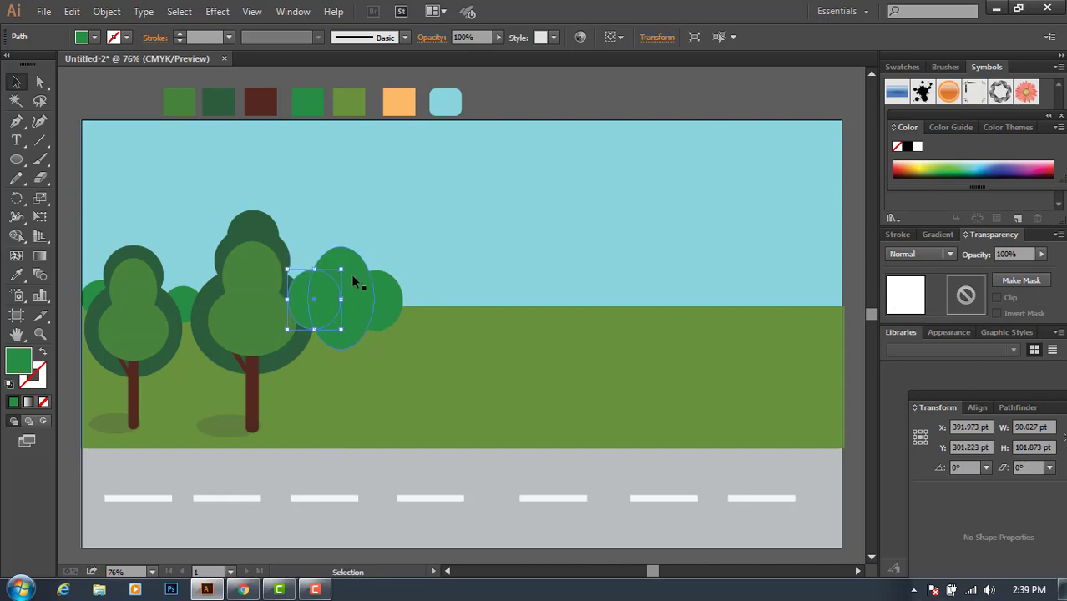
pyautogui.moveTo(344, 272)
pyautogui.mouseDown()
pyautogui.moveTo(346, 301)
pyautogui.moveTo(389, 315)
pyautogui.mouseUp()
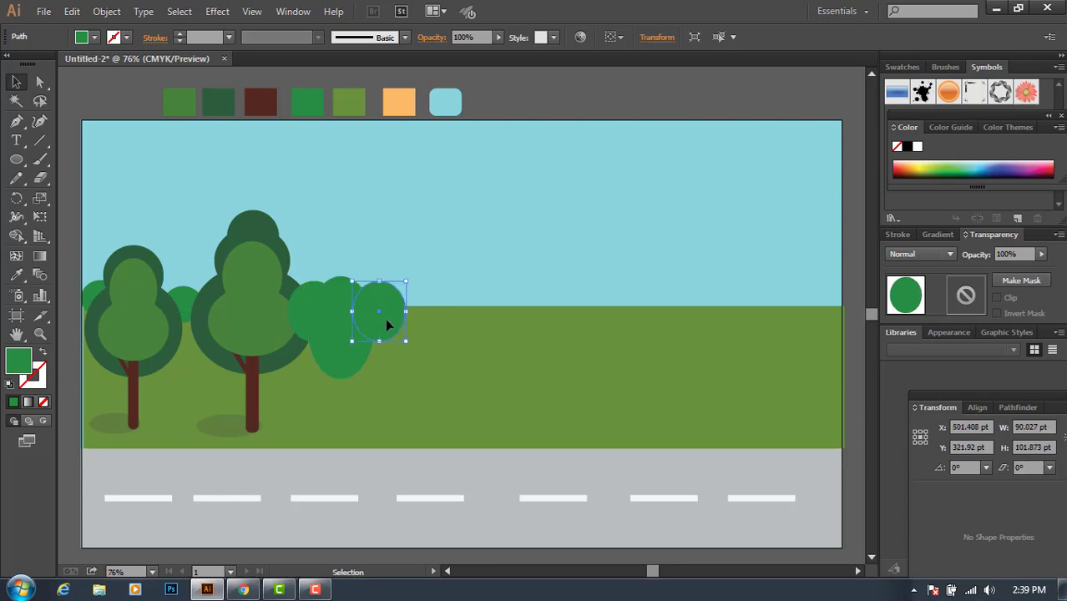
pyautogui.click(16, 159)
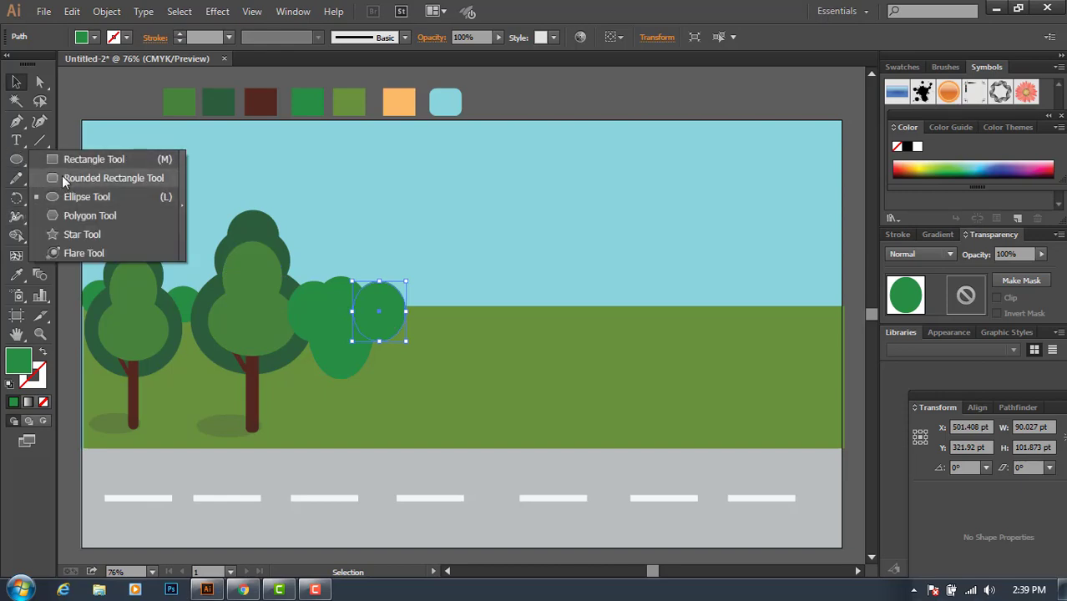
# Draw a thin green horizon strip, about 762 × 27.6 pt, from under the bush to the artboard's right edge
pyautogui.click(75, 158)
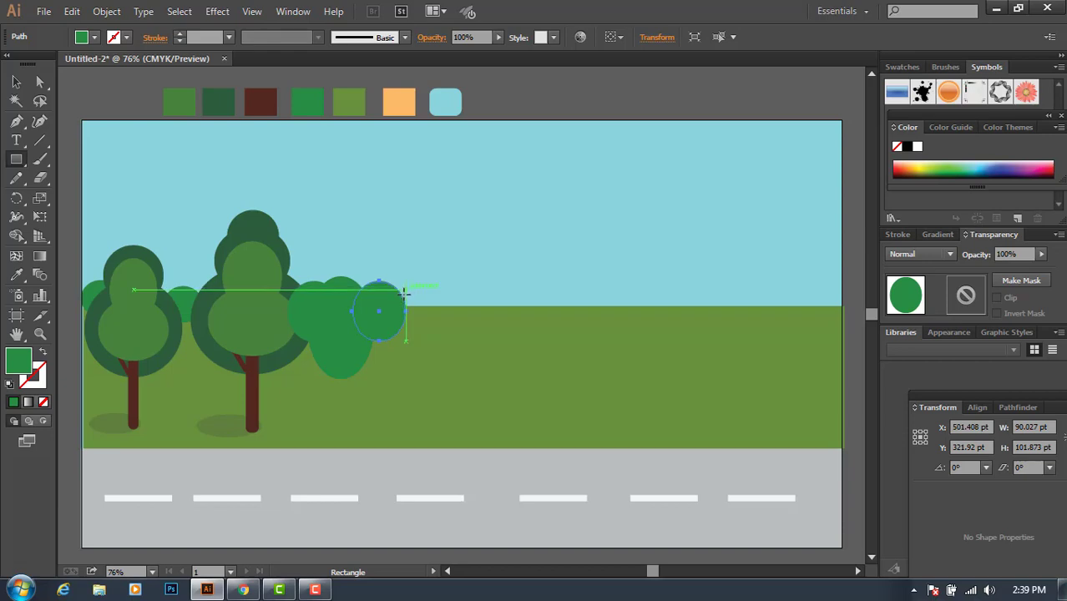
pyautogui.moveTo(406, 286)
pyautogui.mouseDown()
pyautogui.moveTo(828, 290)
pyautogui.moveTo(839, 305)
pyautogui.mouseUp()
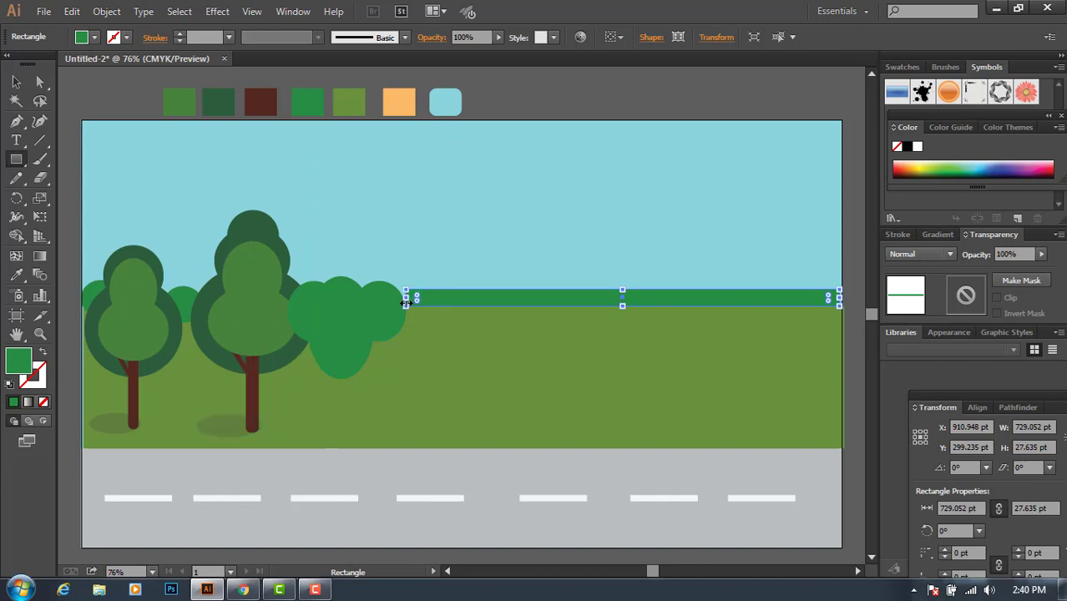
pyautogui.moveTo(405, 302); pyautogui.dragTo(388, 302)
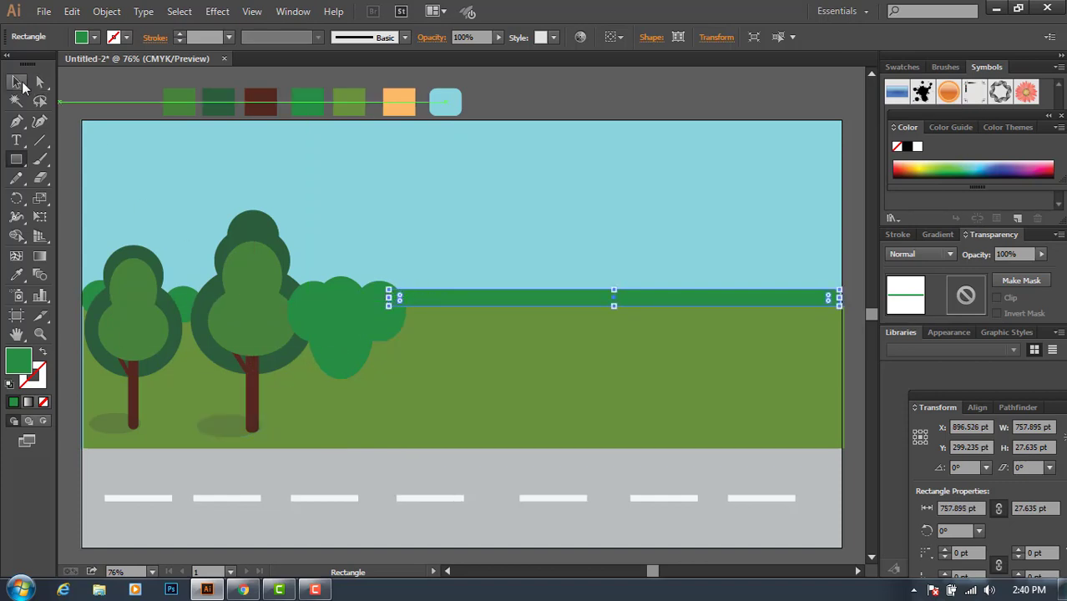
pyautogui.click(17, 83)
pyautogui.click(64, 154)
pyautogui.click(839, 297)
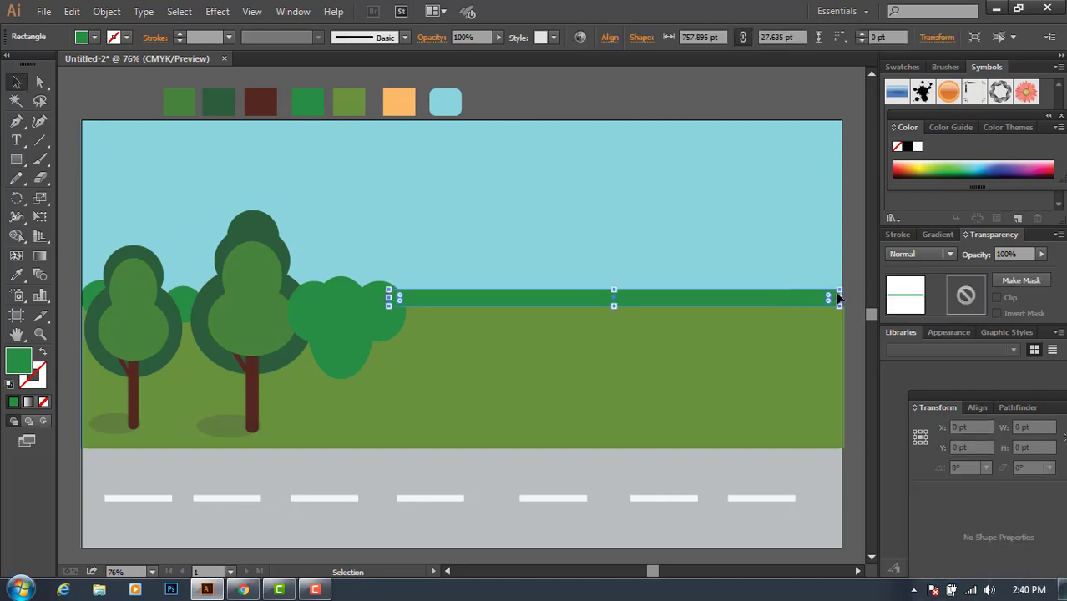
pyautogui.moveTo(838, 298); pyautogui.dragTo(842, 297)
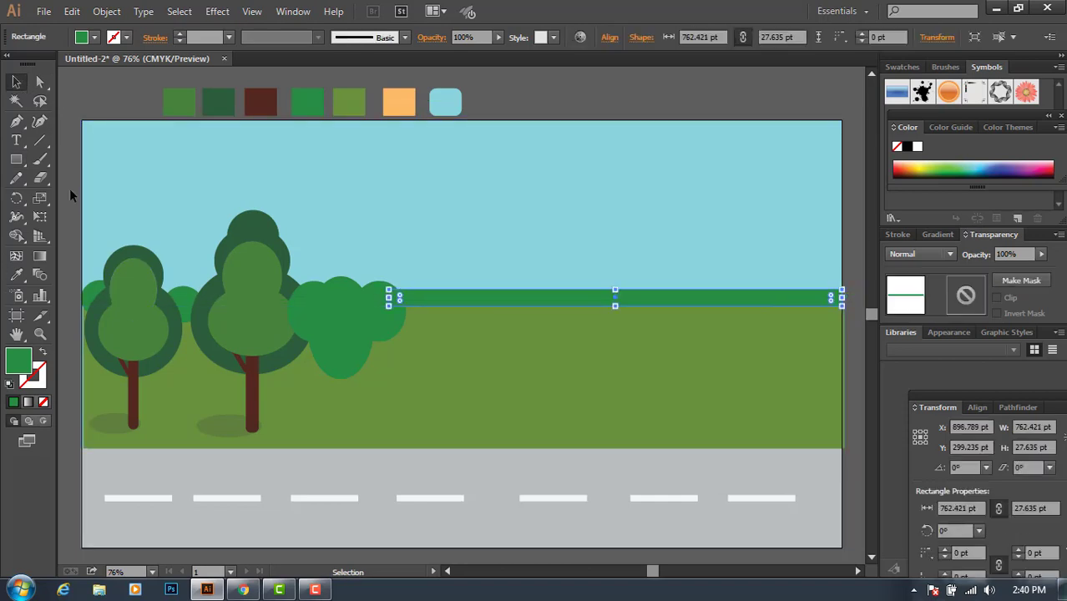
pyautogui.click(69, 188)
# Group the three bush shapes and Alt-drag two copies rightward along the horizon
pyautogui.click(321, 310)
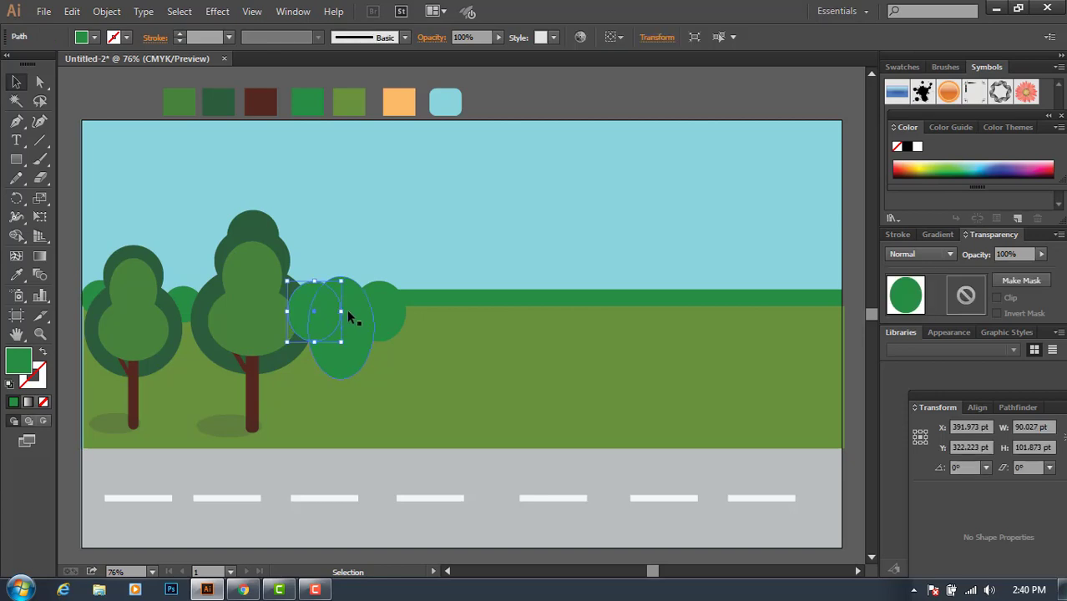
pyautogui.keyDown('shift'); pyautogui.click(349, 356); pyautogui.keyUp('shift')
pyautogui.keyDown('shift'); pyautogui.click(386, 334); pyautogui.keyUp('shift')
pyautogui.rightClick(384, 332)
pyautogui.click(441, 417)
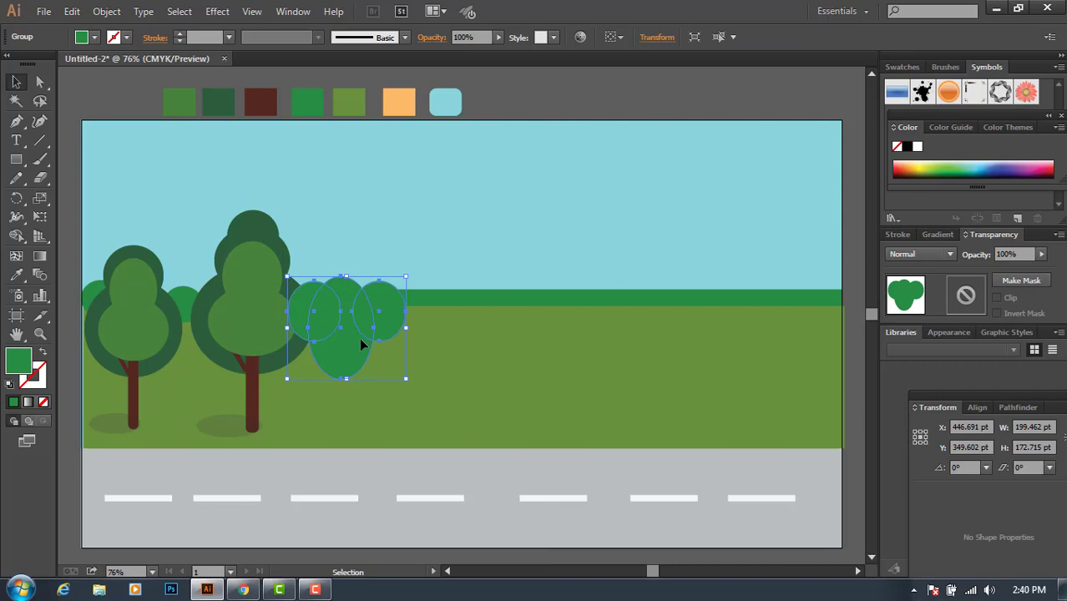
pyautogui.keyDown('alt'); pyautogui.moveTo(361, 343); pyautogui.dragTo(471, 330); pyautogui.keyUp('alt')
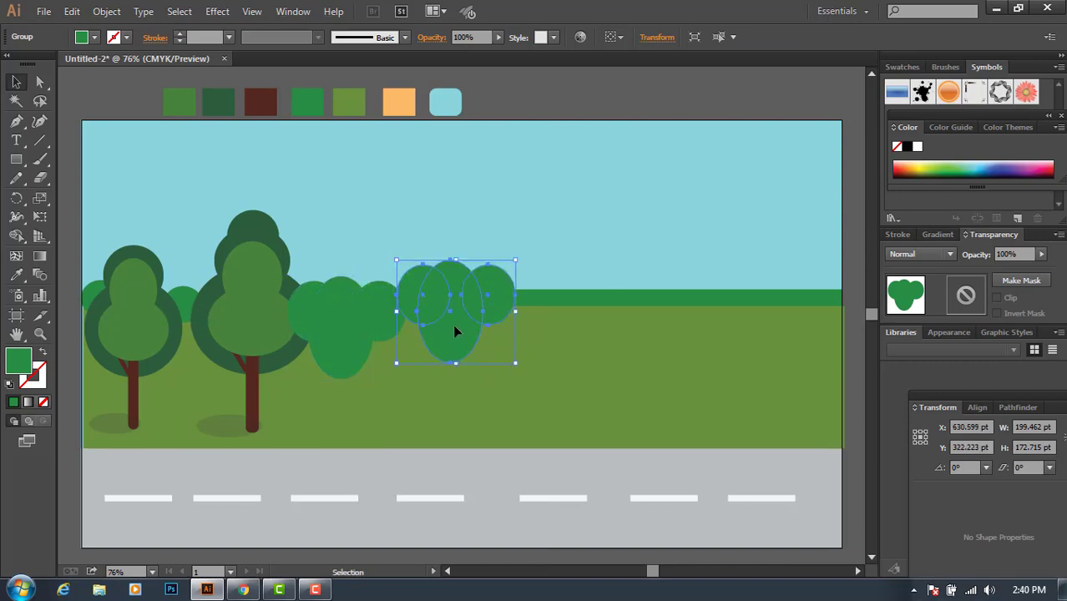
pyautogui.moveTo(455, 331)
pyautogui.keyDown('alt'); pyautogui.mouseDown()
pyautogui.moveTo(449, 323)
pyautogui.moveTo(775, 310)
pyautogui.mouseUp(); pyautogui.keyUp('alt')
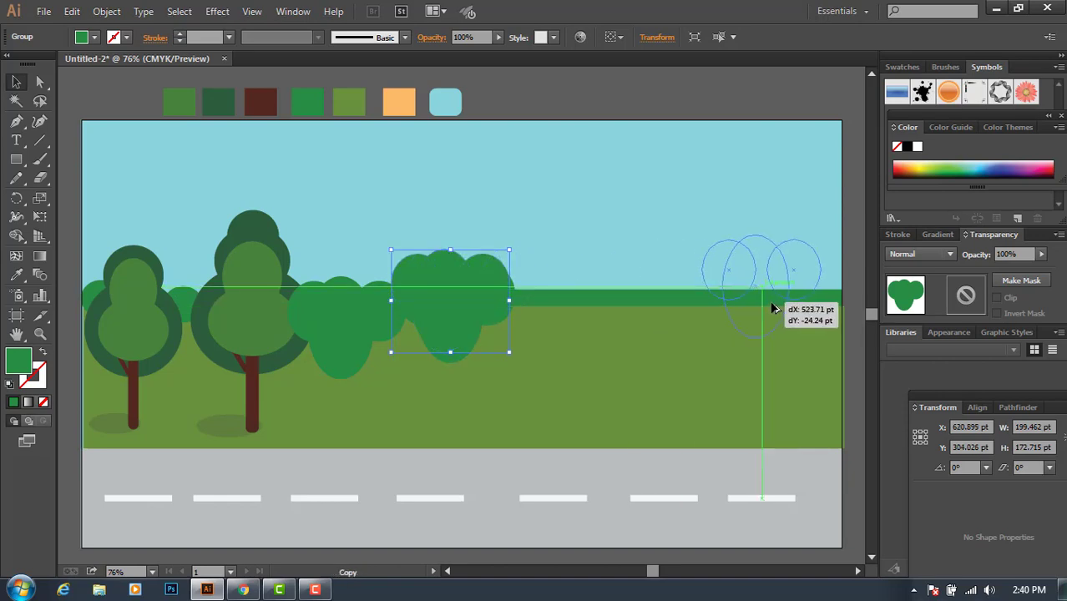
pyautogui.keyDown('alt'); pyautogui.moveTo(775, 309); pyautogui.dragTo(768, 303); pyautogui.keyUp('alt')
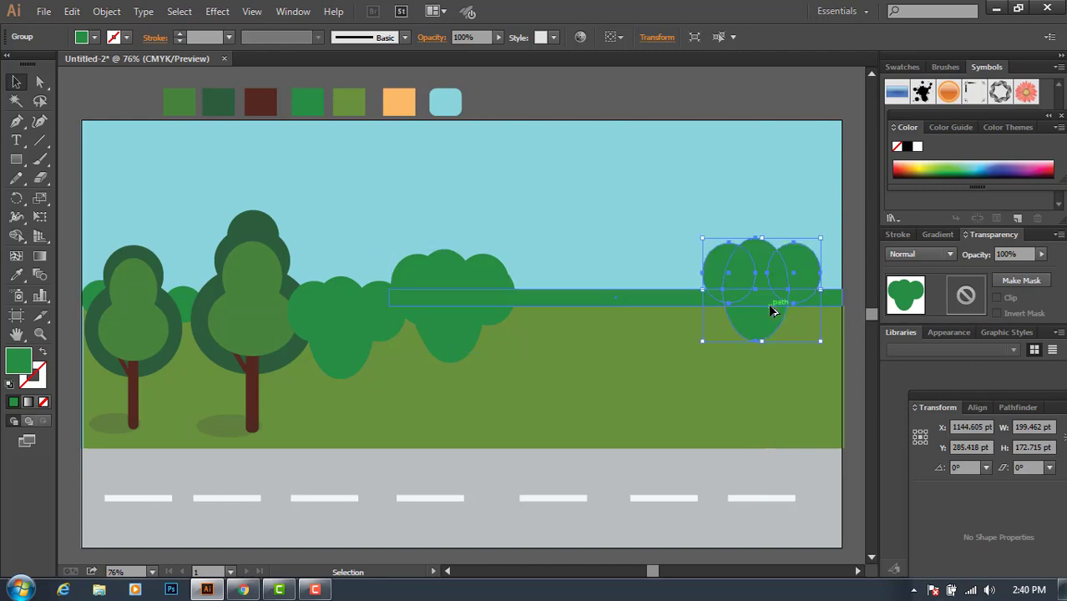
# Bring the grass in front of the bushes, then bring both trees in front of the grass
pyautogui.click(418, 401)
pyautogui.rightClick(418, 401)
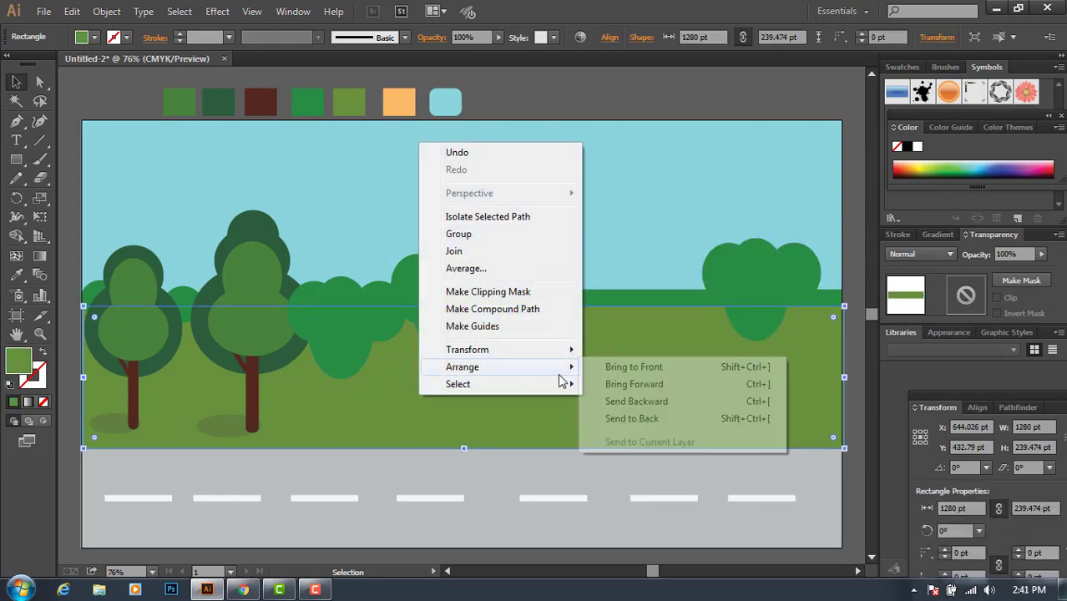
pyautogui.click(617, 367)
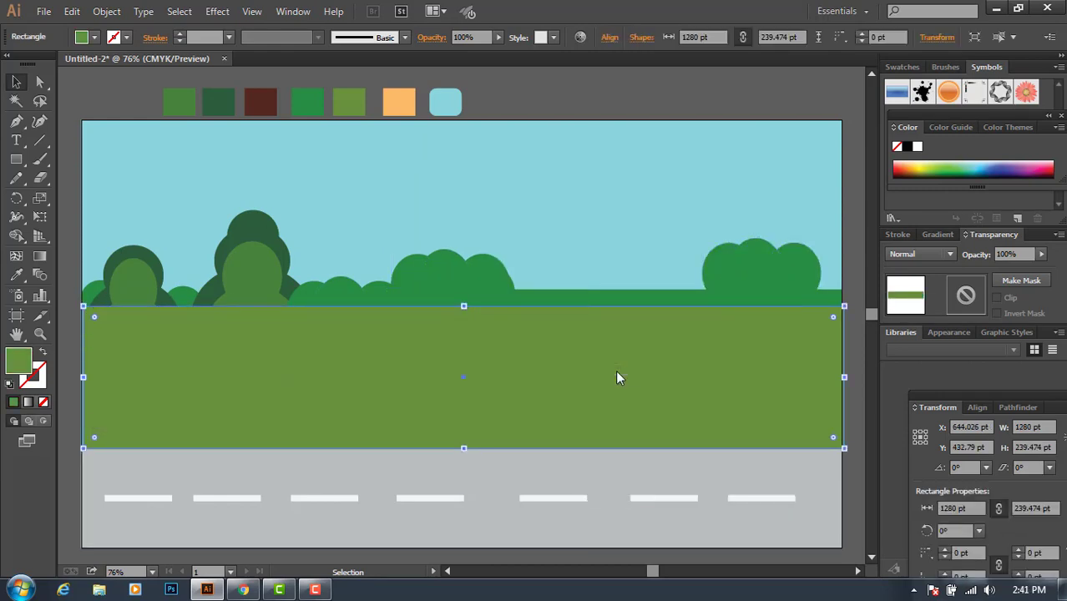
pyautogui.click(251, 269)
pyautogui.keyDown('shift'); pyautogui.click(123, 288); pyautogui.keyUp('shift')
pyautogui.rightClick(123, 290)
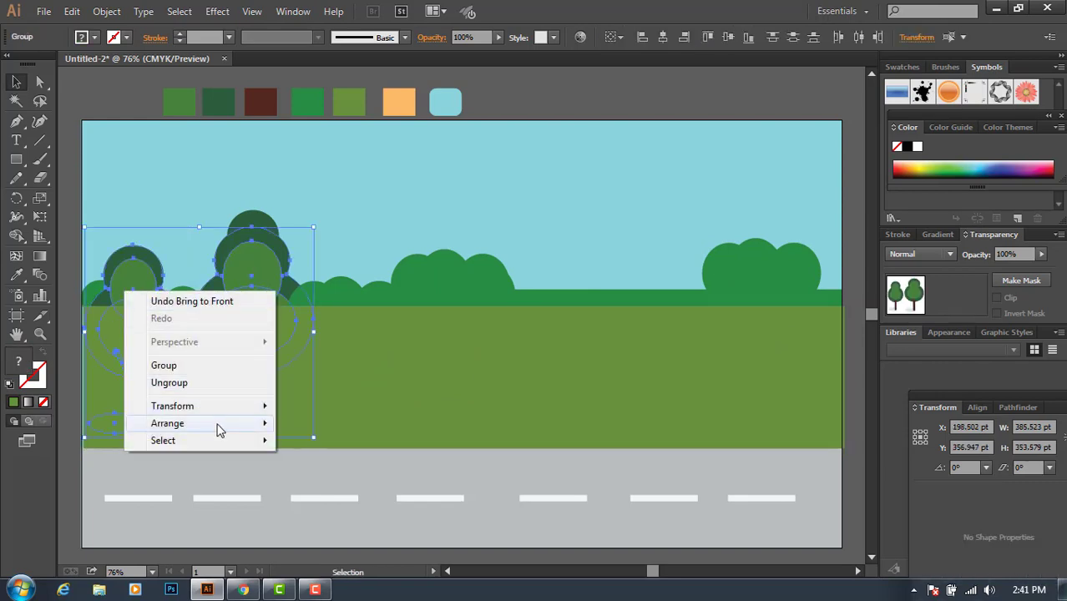
pyautogui.moveTo(168, 424)
pyautogui.click(345, 423)
pyautogui.click(92, 98)
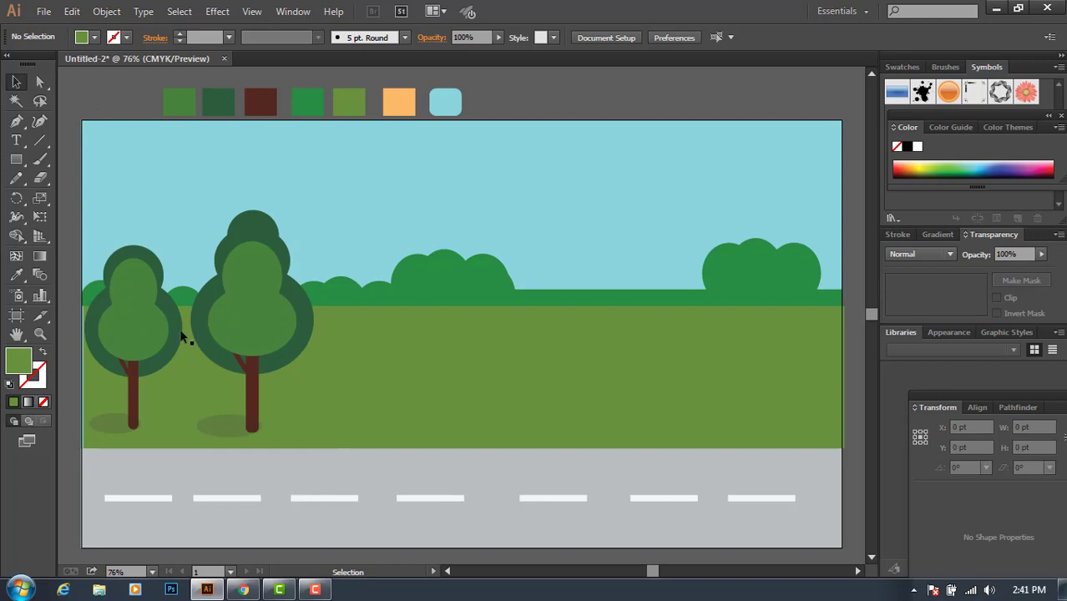
# Draw a tall narrow post on the grass and fill it near-black #141412
pyautogui.click(16, 159)
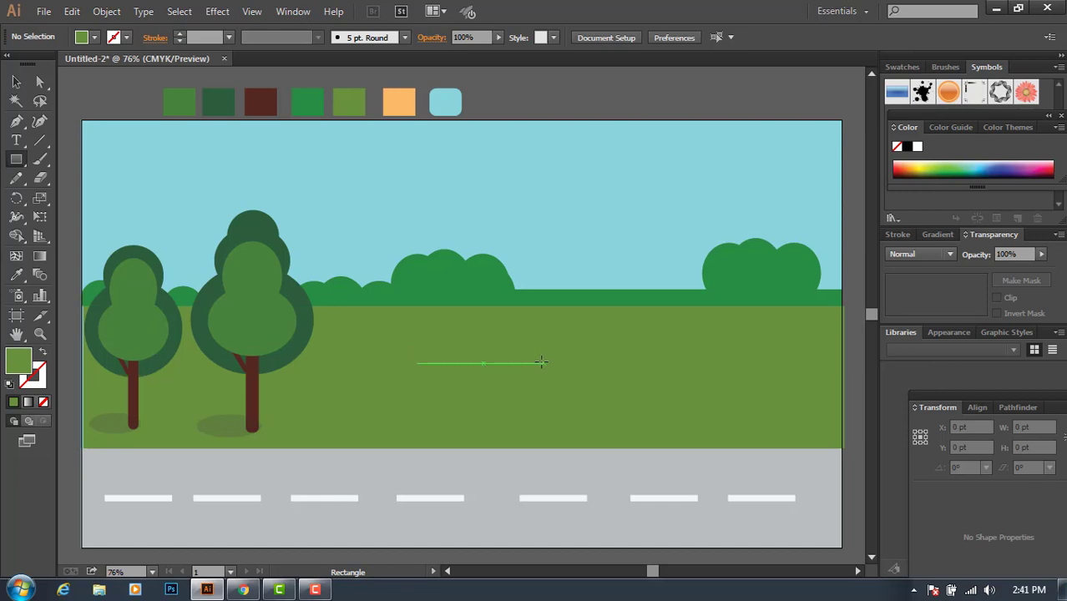
pyautogui.moveTo(481, 340); pyautogui.dragTo(498, 437)
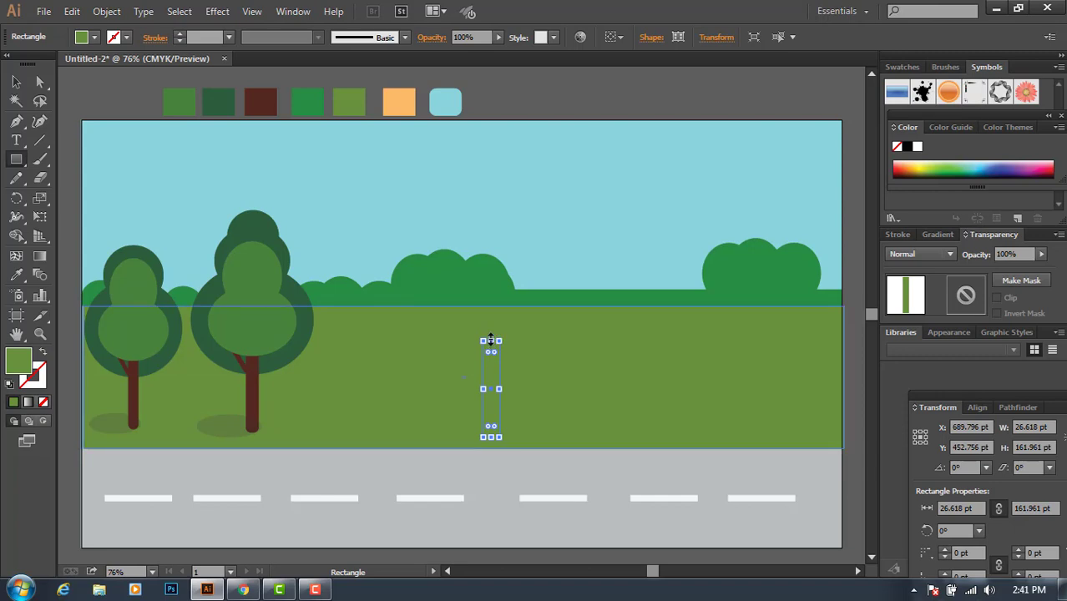
pyautogui.moveTo(491, 339); pyautogui.dragTo(491, 328)
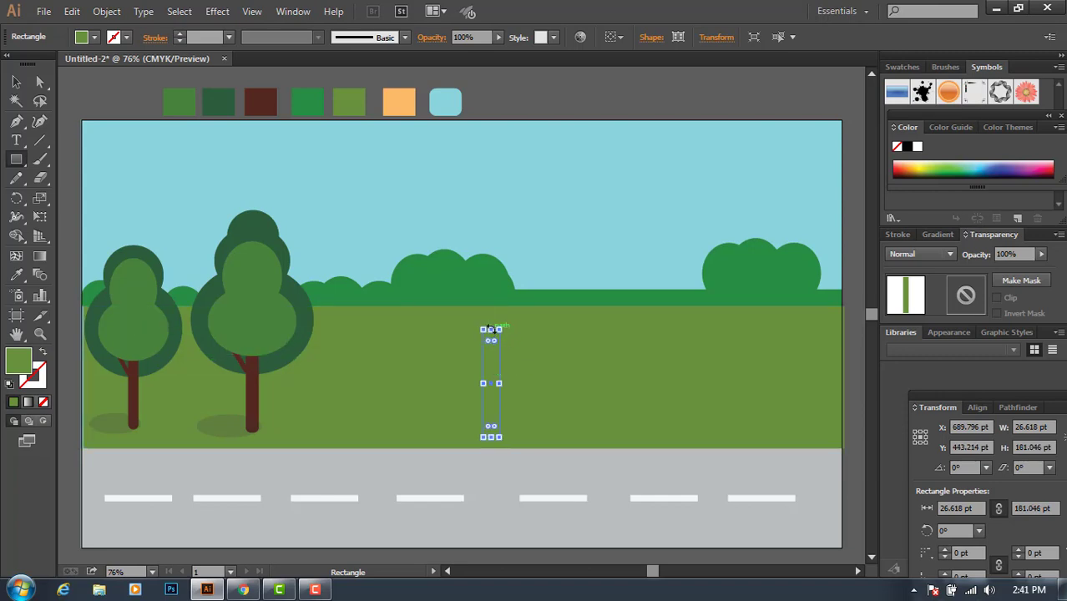
pyautogui.moveTo(491, 328); pyautogui.dragTo(491, 321)
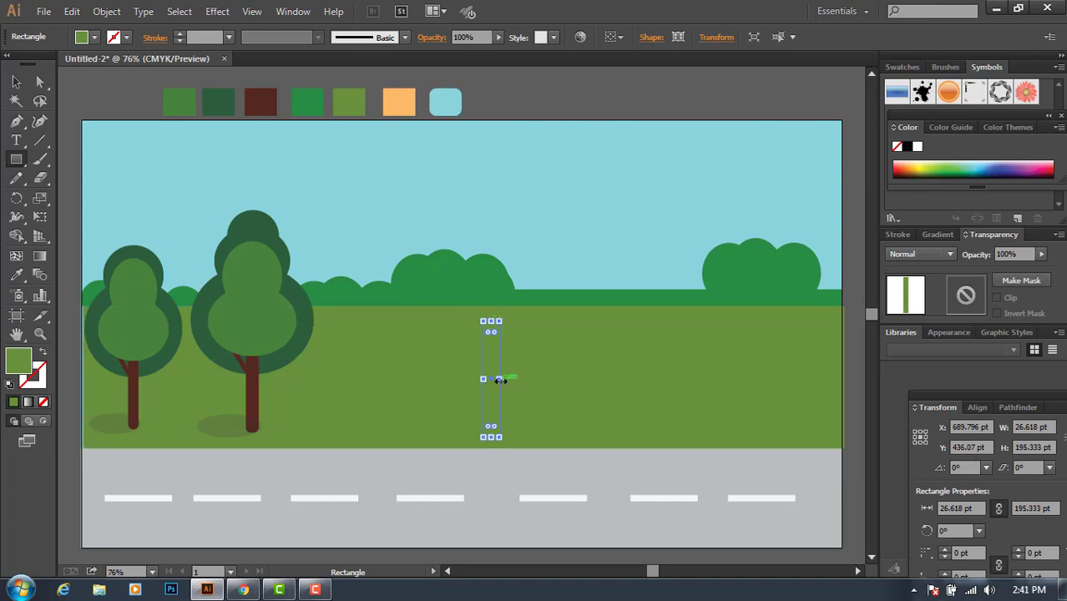
pyautogui.moveTo(499, 380); pyautogui.dragTo(495, 380)
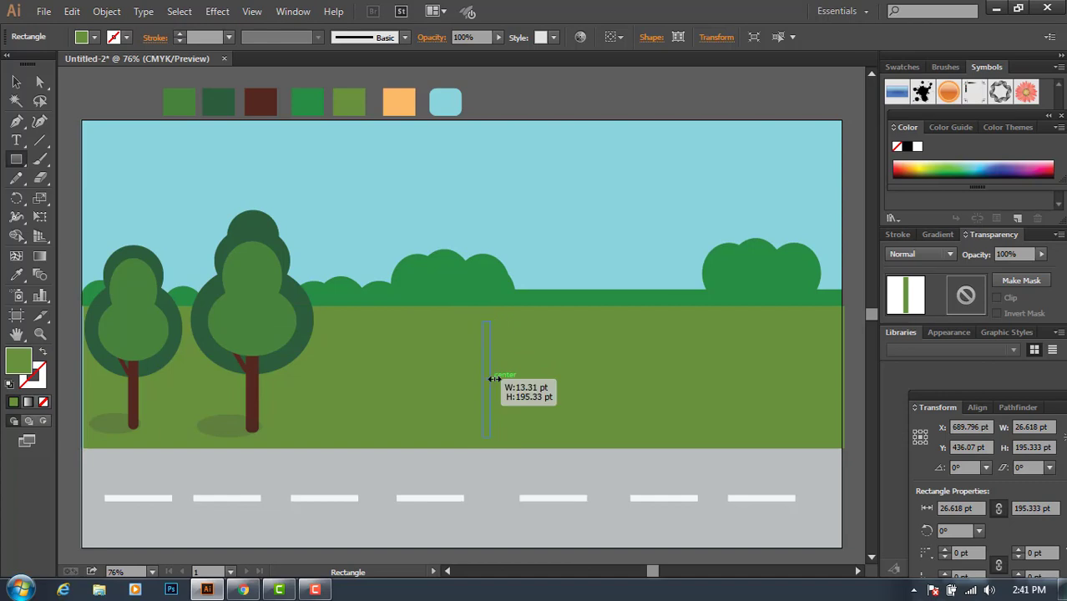
pyautogui.doubleClick(19, 364)
pyautogui.write('141412')
pyautogui.click(676, 197)
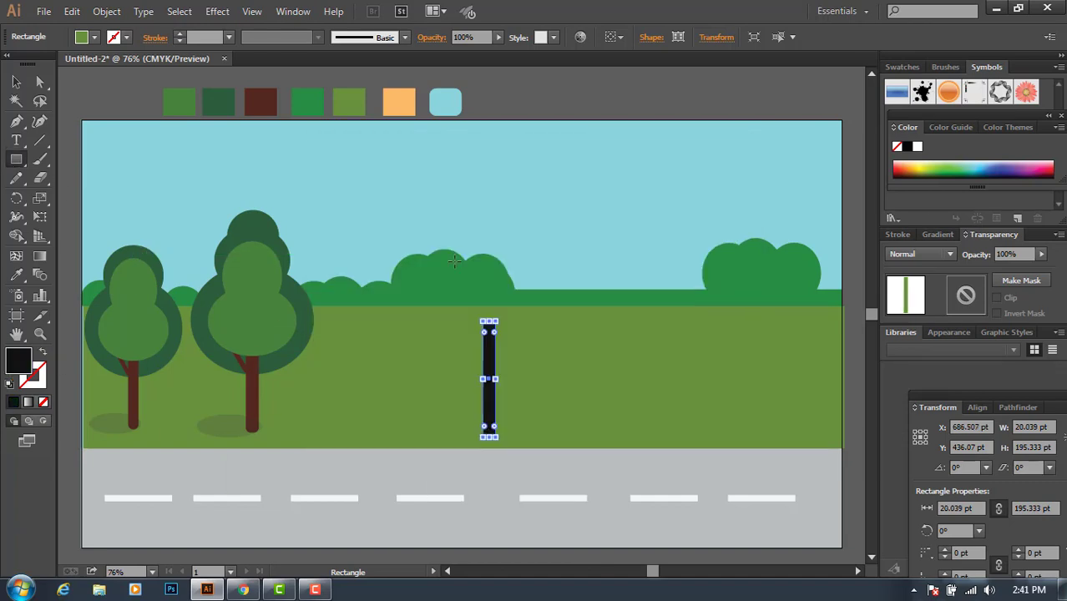
# Alt-drag a copy of the black post to the right as the second bench post
pyautogui.press('v')
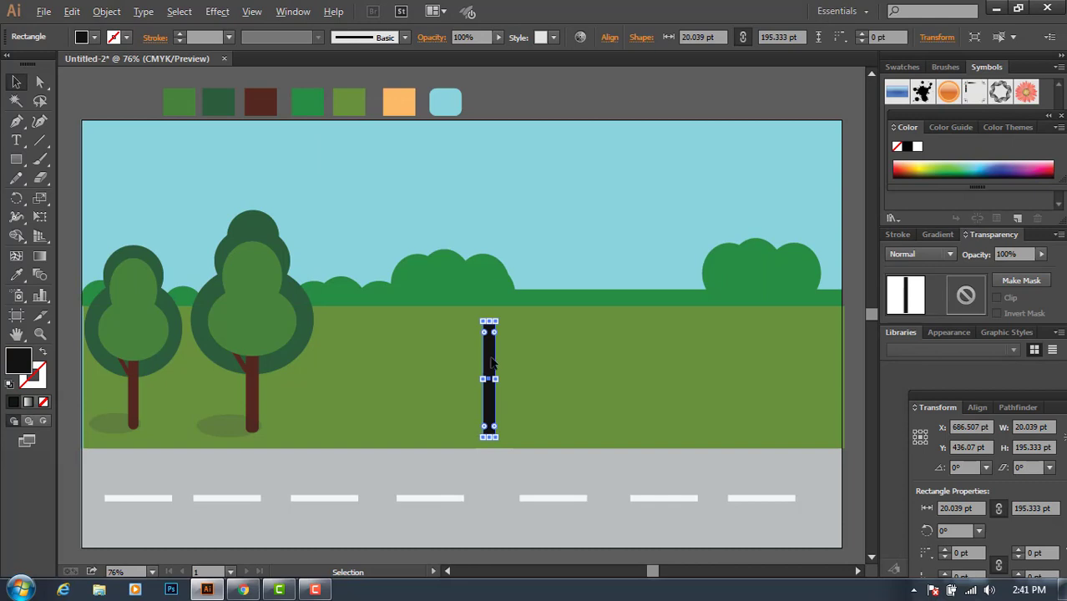
pyautogui.moveTo(492, 363); pyautogui.dragTo(680, 367)
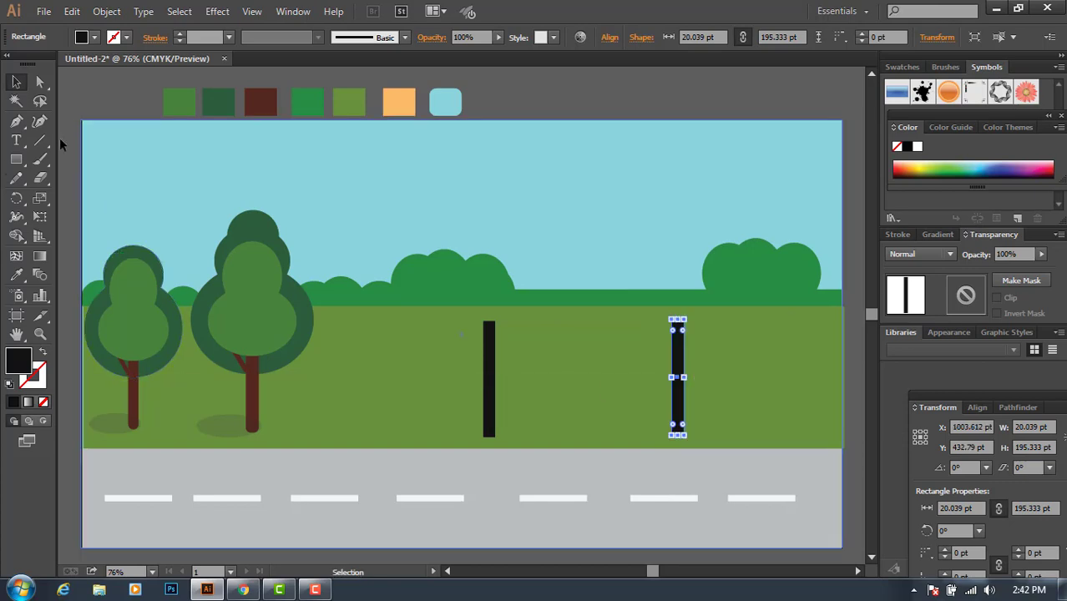
pyautogui.click(72, 100)
pyautogui.click(16, 159)
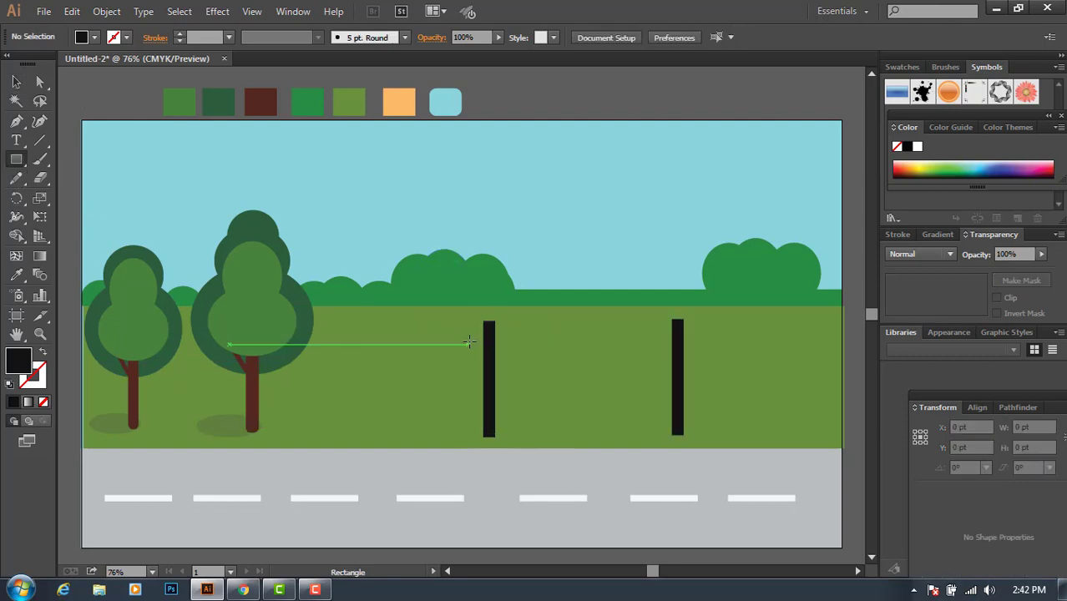
# Draw a bar spanning both posts, fill it light orange from the swatch, and nudge it up
pyautogui.moveTo(470, 340); pyautogui.dragTo(534, 358)
pyautogui.moveTo(686, 363); pyautogui.dragTo(698, 363)
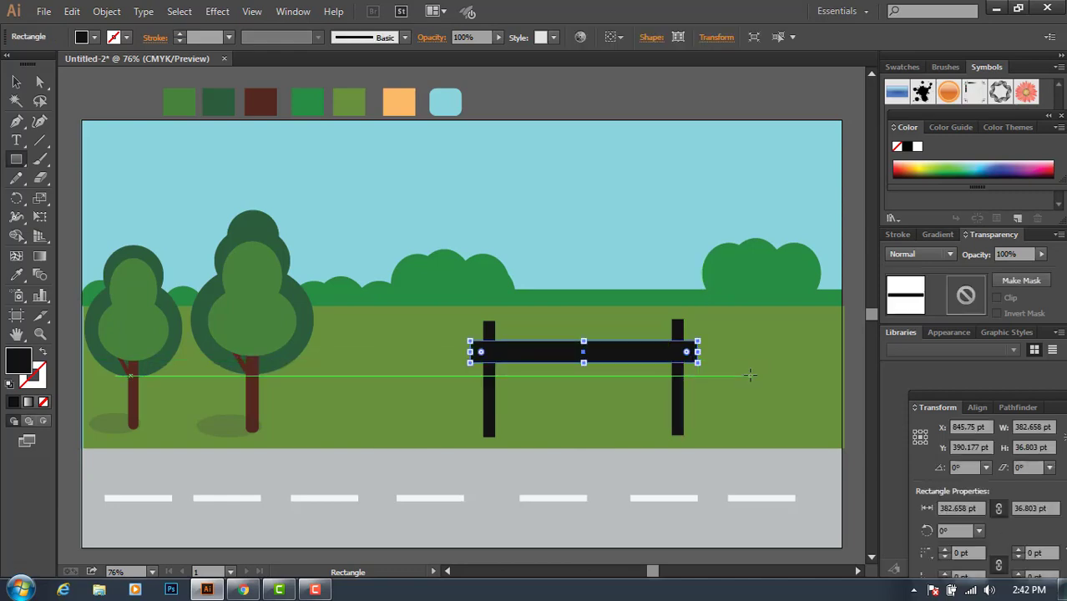
pyautogui.click(20, 279)
pyautogui.click(400, 101)
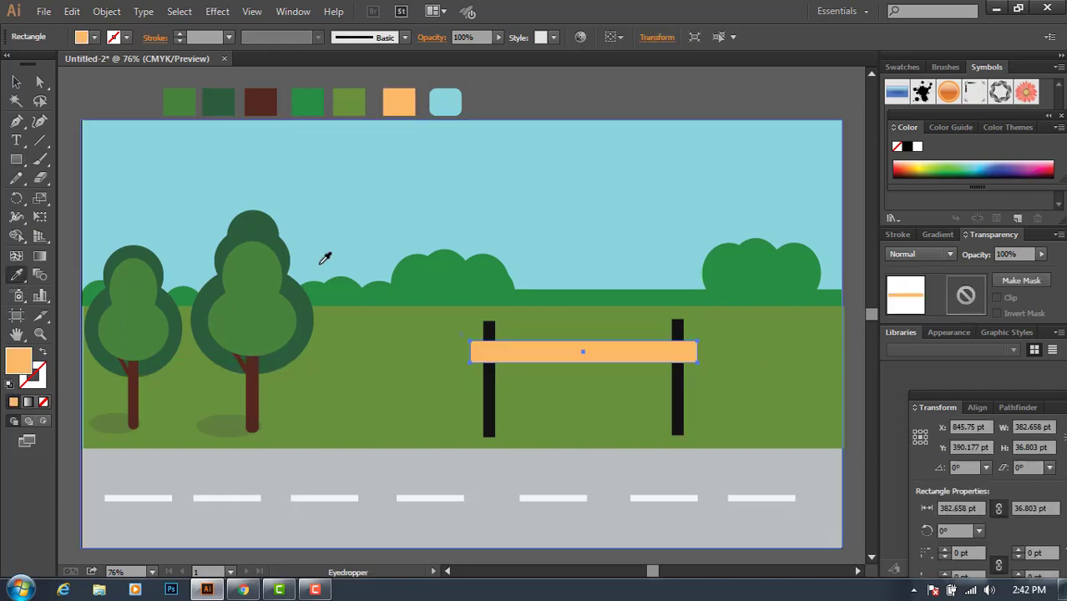
pyautogui.press('Up')
pyautogui.press('Up')
pyautogui.press('Up')
pyautogui.press('Up')
pyautogui.press('Up')
pyautogui.press('Up')
pyautogui.press('Up')
pyautogui.press('Up')
pyautogui.press('Up')
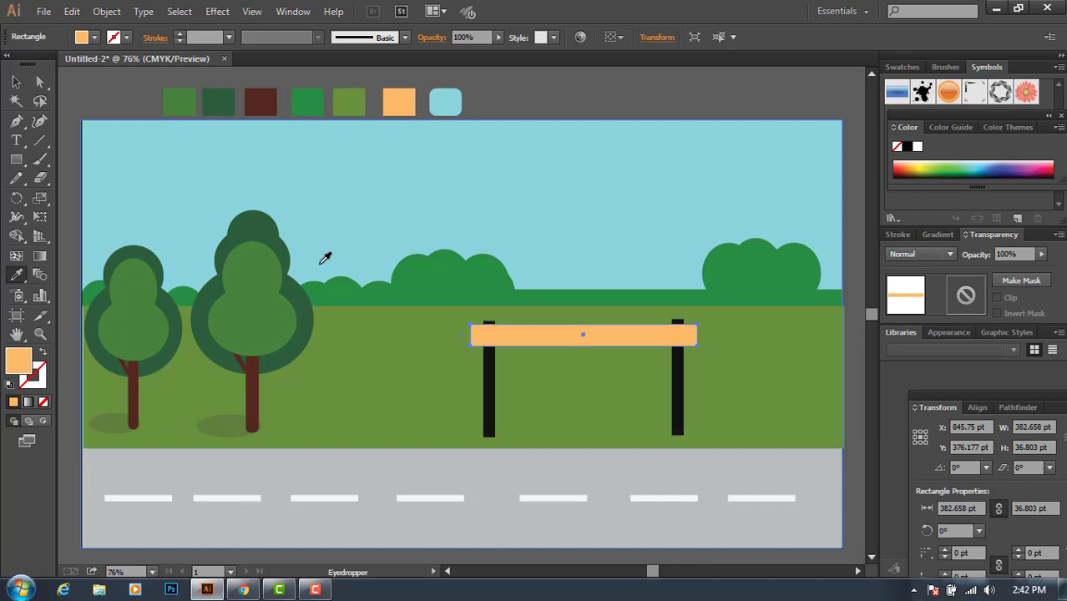
pyautogui.press('Up')
pyautogui.press('Up')
pyautogui.press('Up')
pyautogui.press('Up')
pyautogui.press('Up')
pyautogui.press('Up')
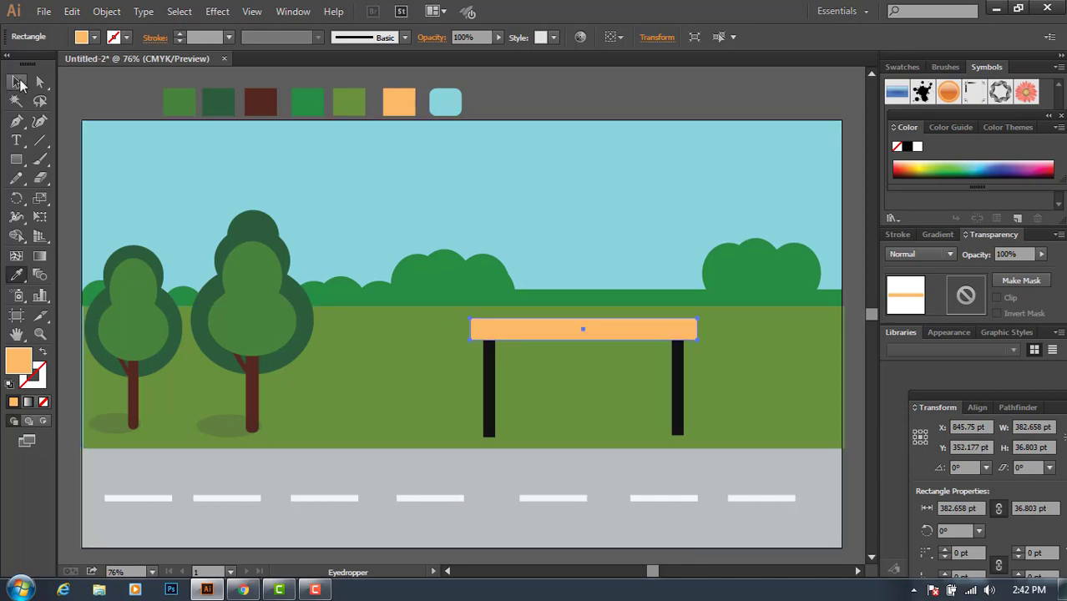
# Alt-drag copies of the orange bar downward for additional slats and a rail
pyautogui.click(18, 82)
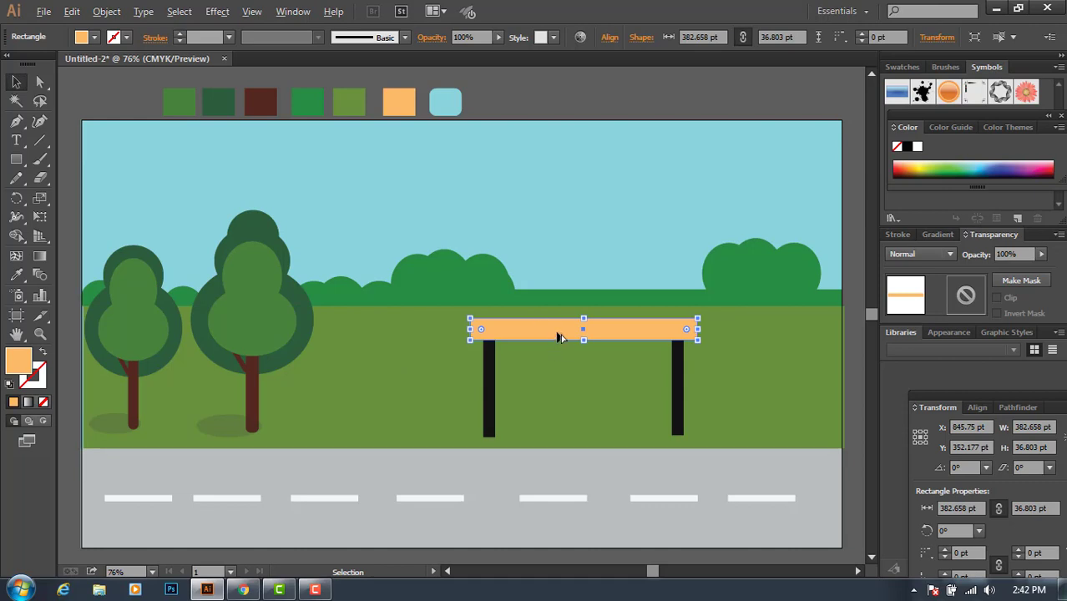
pyautogui.moveTo(560, 337)
pyautogui.mouseDown()
pyautogui.moveTo(563, 400)
pyautogui.moveTo(584, 403)
pyautogui.moveTo(564, 411)
pyautogui.mouseUp()
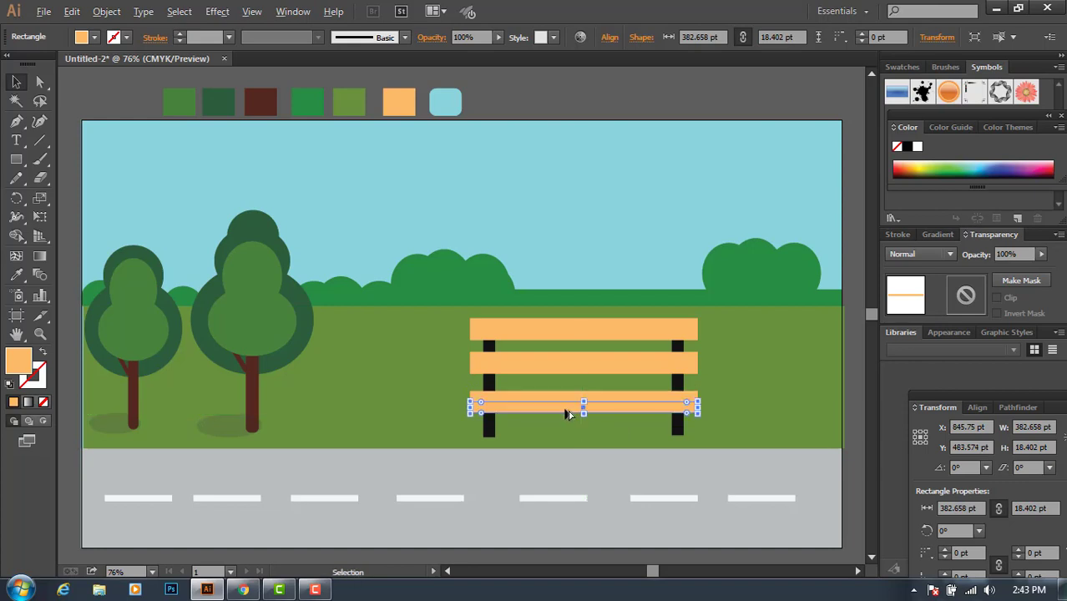
pyautogui.moveTo(563, 407); pyautogui.dragTo(565, 427)
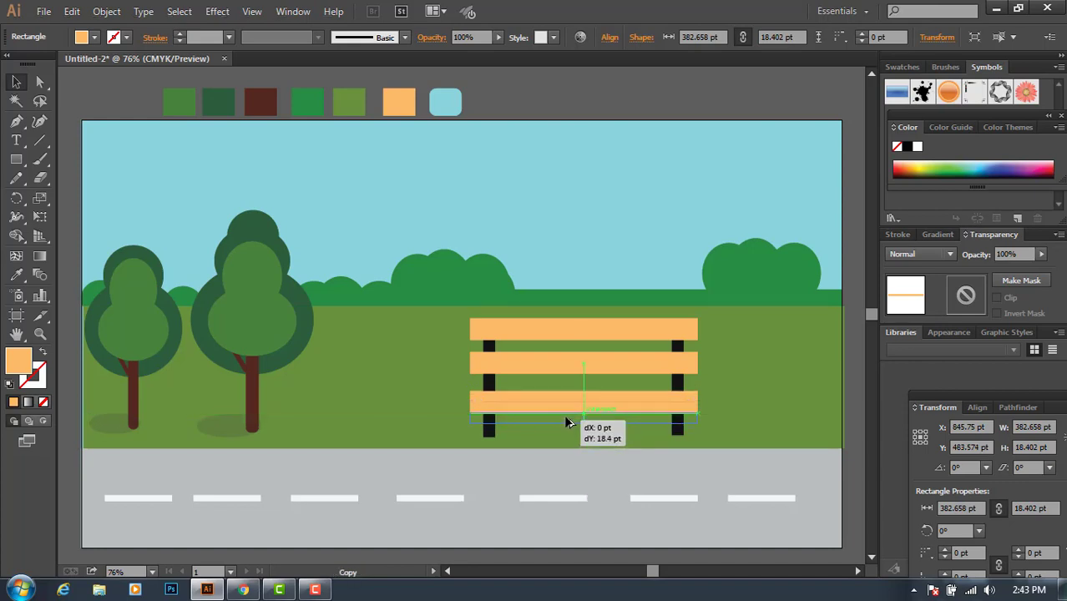
pyautogui.moveTo(566, 427); pyautogui.dragTo(565, 424)
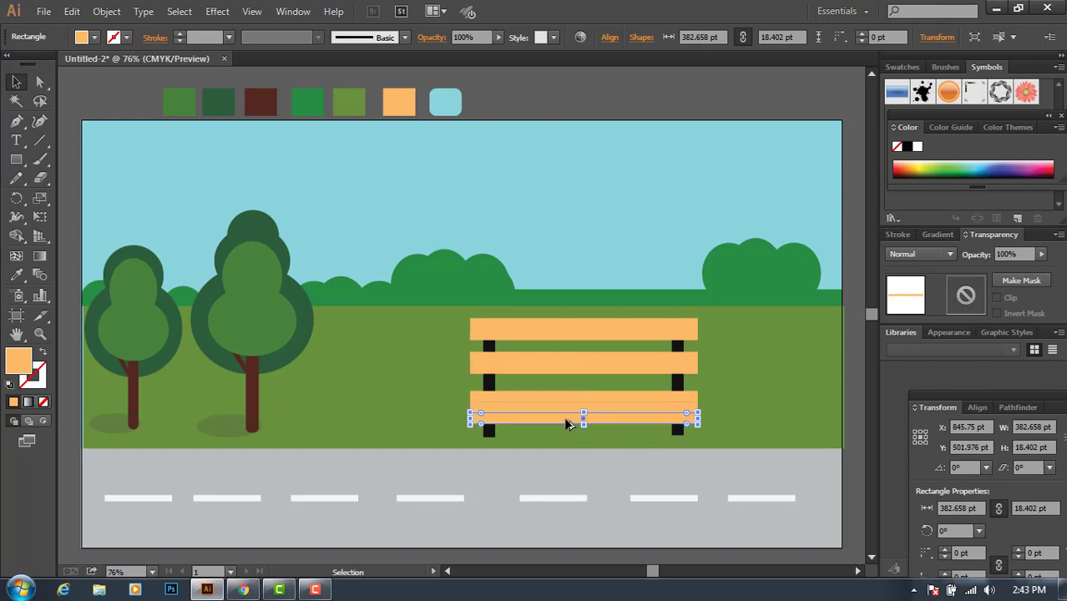
# Nudge the middle slat up and settle the thin 18.402 pt rail onto the lowest slat
pyautogui.click(574, 367)
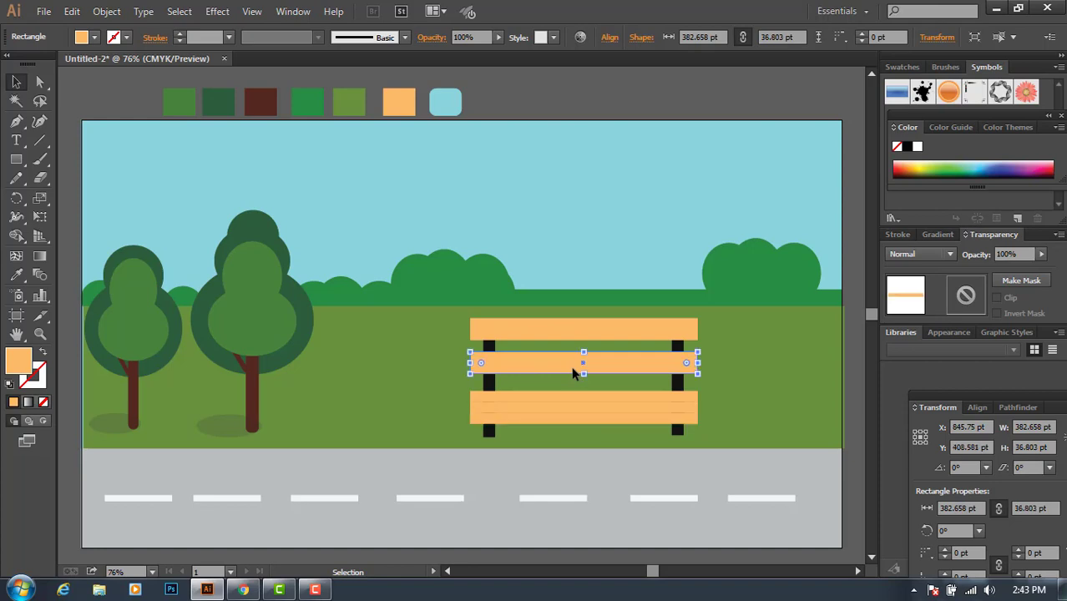
pyautogui.press('Up')
pyautogui.press('Up')
pyautogui.press('Up')
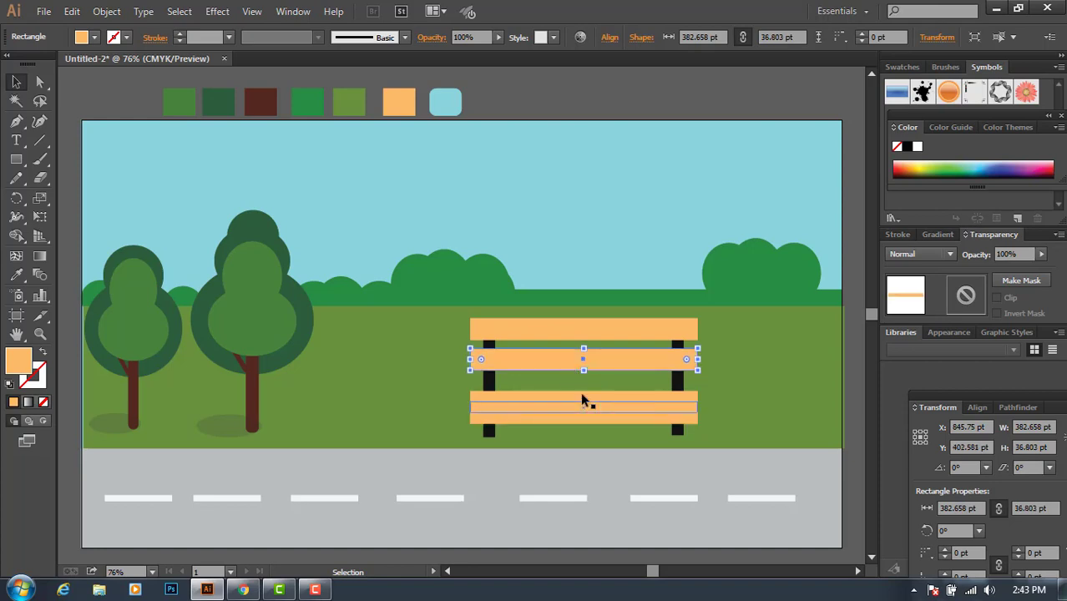
pyautogui.moveTo(582, 409)
pyautogui.mouseDown()
pyautogui.moveTo(583, 398)
pyautogui.moveTo(583, 411)
pyautogui.mouseUp()
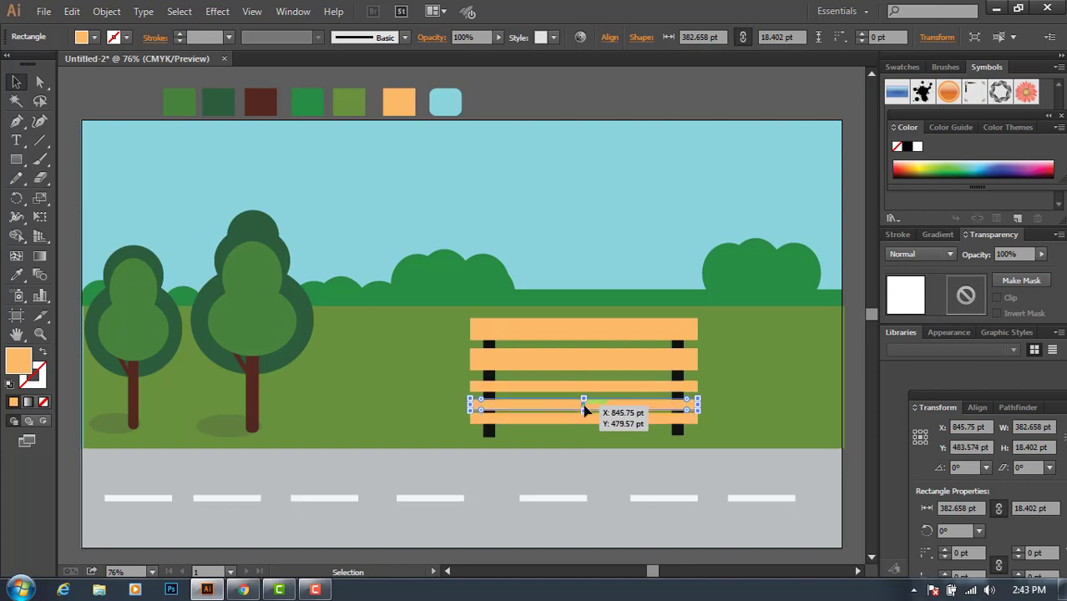
pyautogui.press('Up')
pyautogui.press('Up')
pyautogui.press('Up')
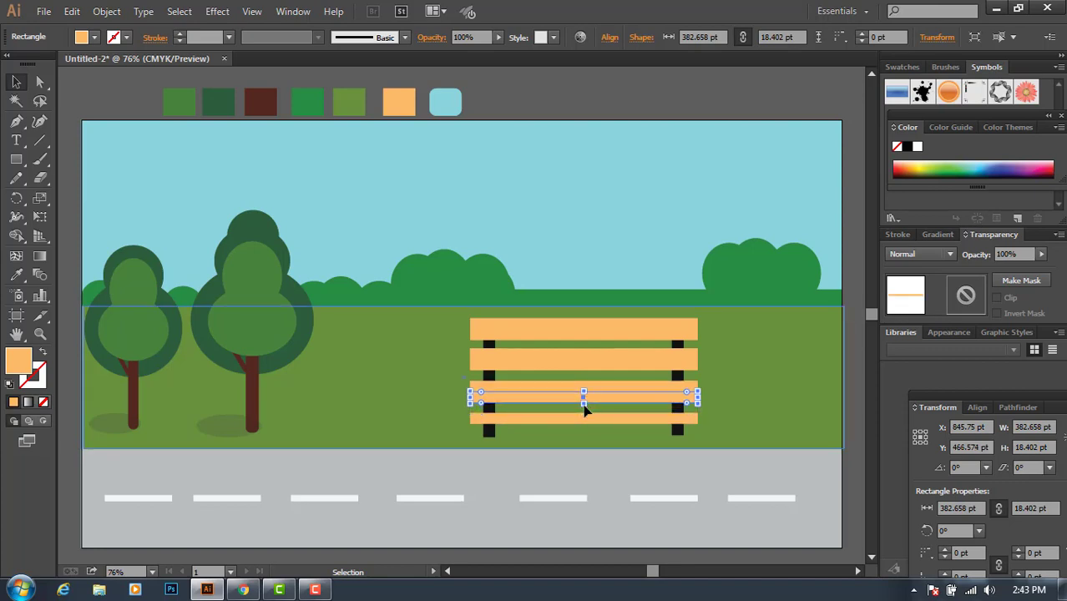
pyautogui.moveTo(585, 410); pyautogui.dragTo(592, 416)
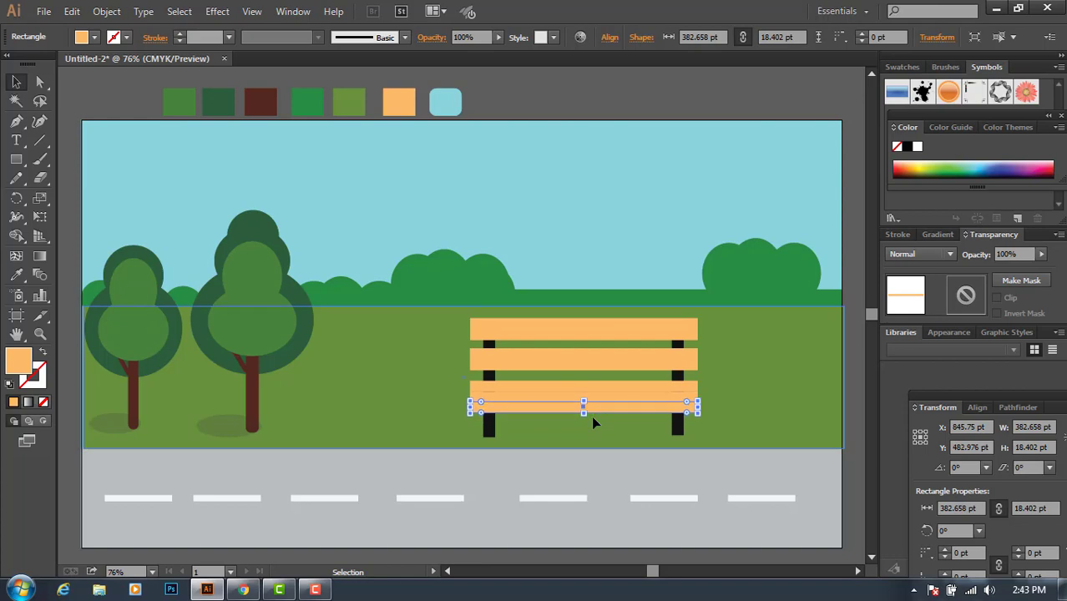
pyautogui.press('Up')
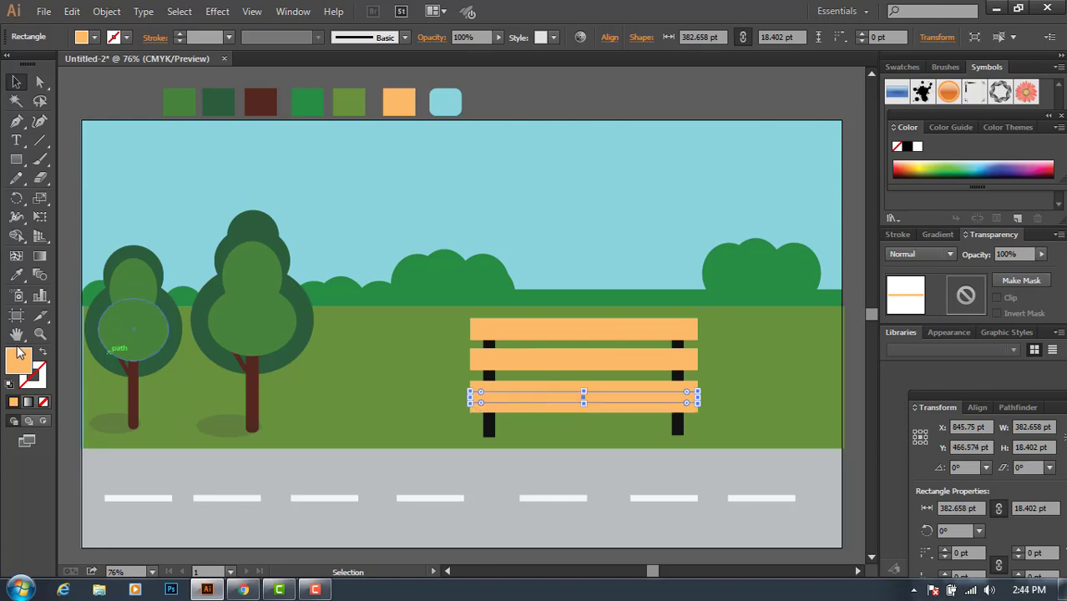
# Recolour the thin bench rail darker orange, hex E29C50
pyautogui.doubleClick(18, 359)
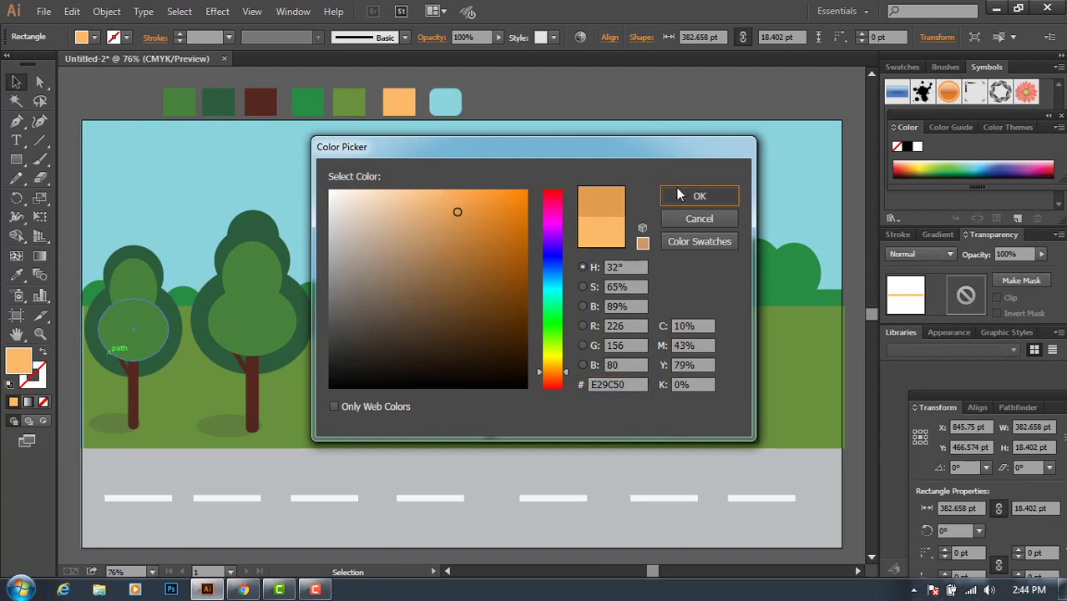
pyautogui.click(677, 195)
pyautogui.click(70, 210)
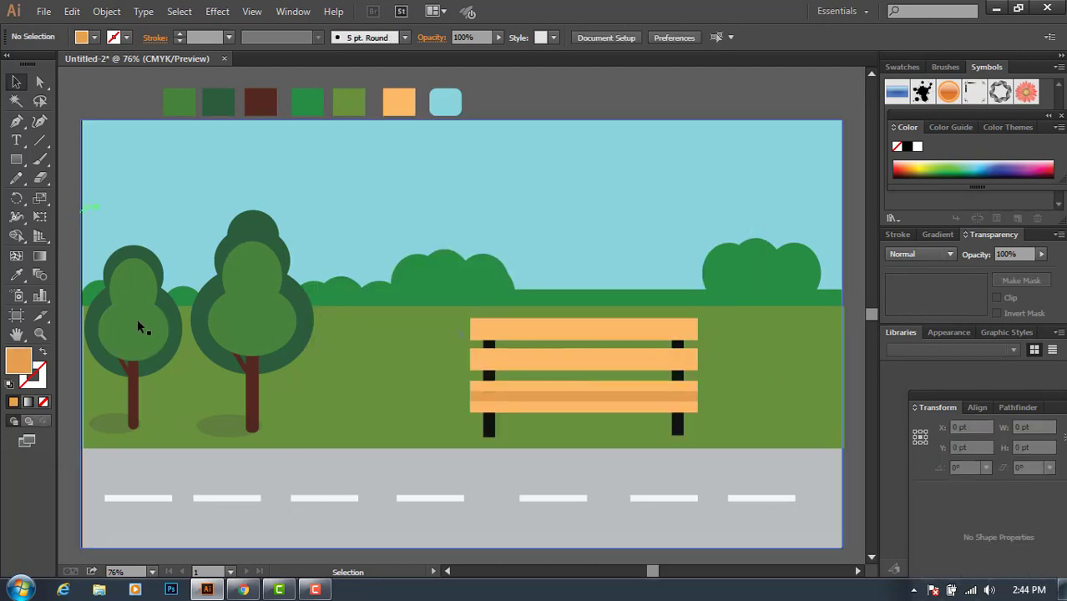
pyautogui.click(488, 428)
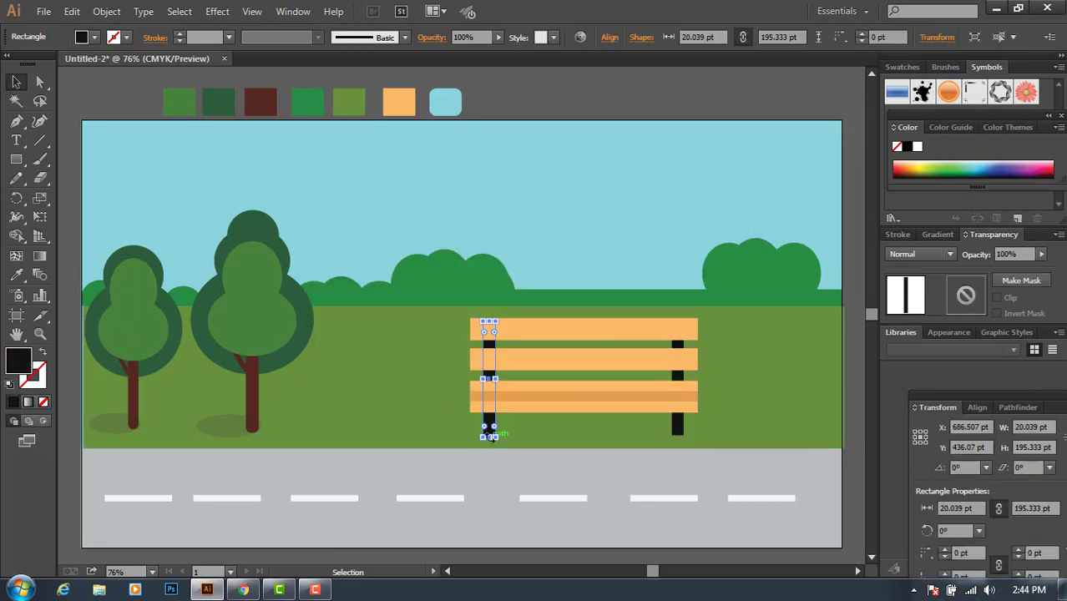
# Zoom in and stretch the left bench leg down to the road edge
pyautogui.press('z')
pyautogui.click(495, 438)
pyautogui.click(487, 340)
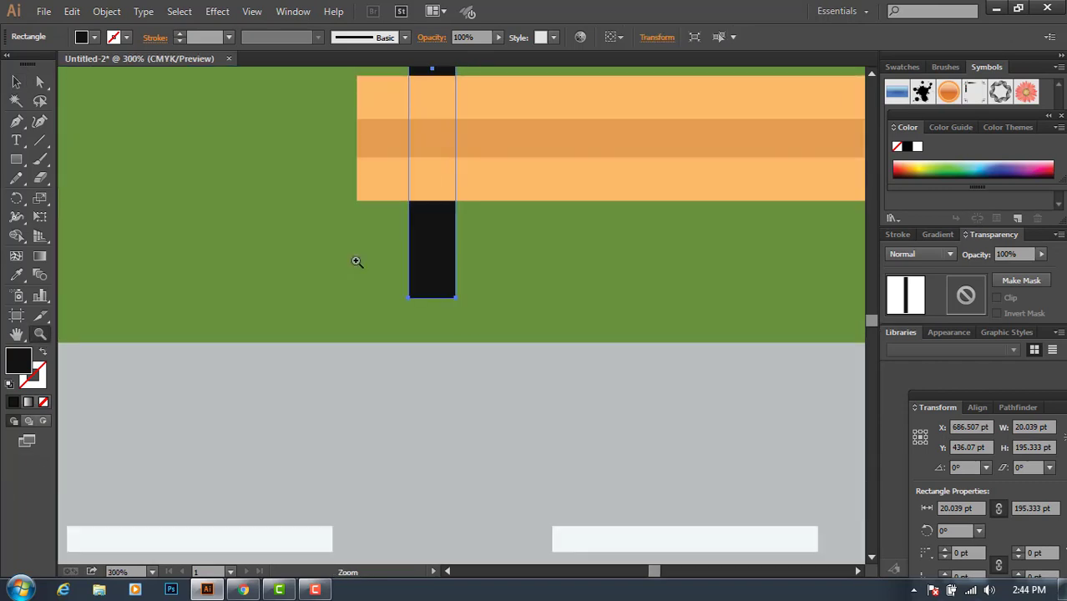
pyautogui.click(16, 82)
pyautogui.moveTo(432, 298); pyautogui.dragTo(432, 343)
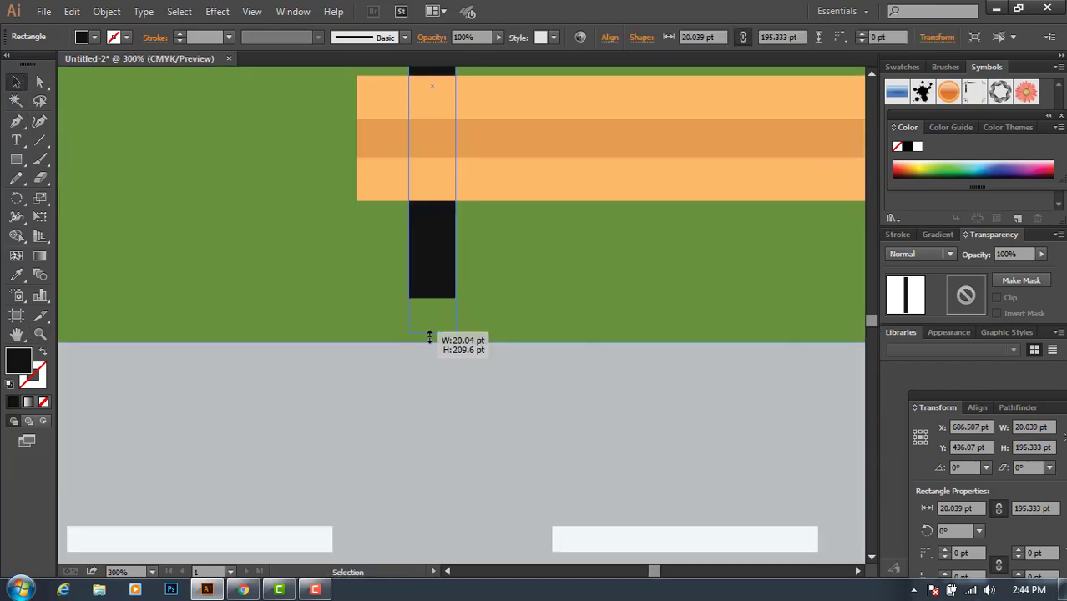
pyautogui.moveTo(652, 574); pyautogui.dragTo(660, 571)
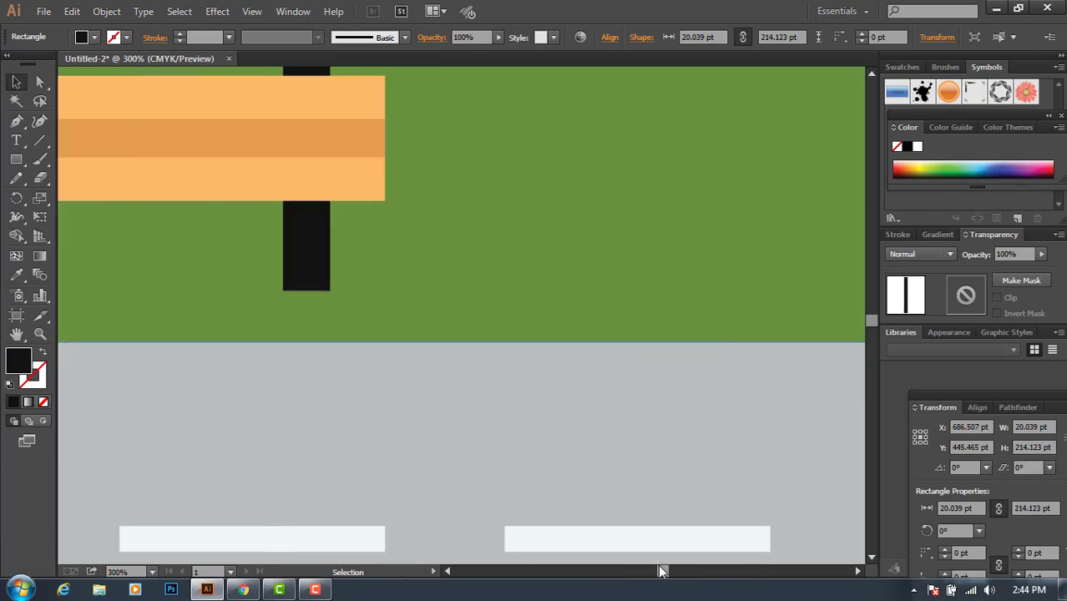
# Stretch the right bench leg down to the road edge too, about 214–217 pt tall
pyautogui.click(389, 288)
pyautogui.moveTo(385, 292); pyautogui.dragTo(383, 341)
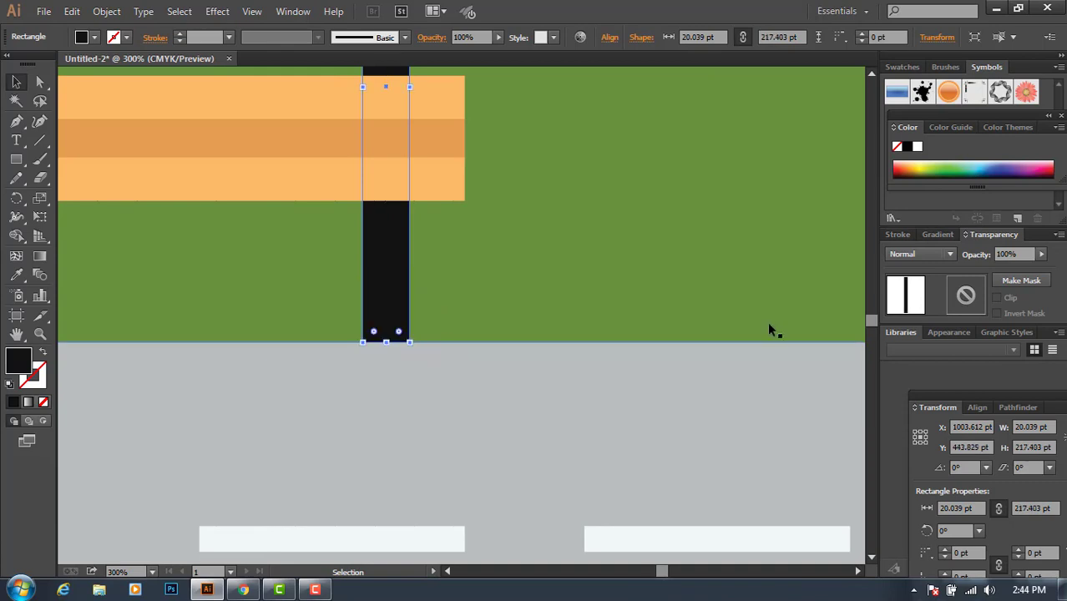
pyautogui.press('h')
pyautogui.moveTo(405, 226); pyautogui.dragTo(662, 278)
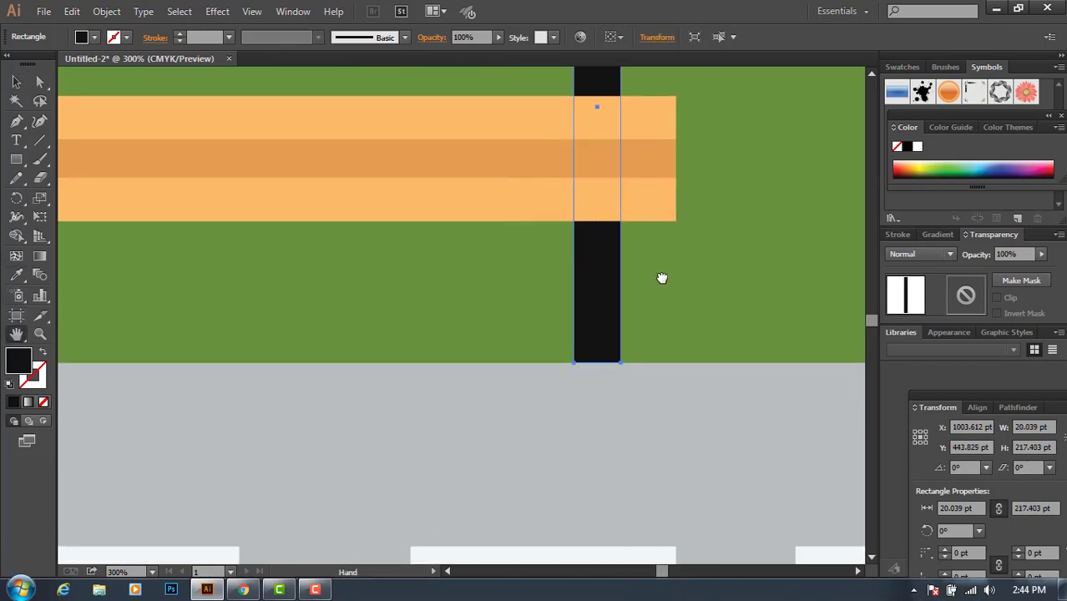
pyautogui.moveTo(258, 252); pyautogui.dragTo(453, 262)
pyautogui.moveTo(813, 227); pyautogui.dragTo(184, 219)
pyautogui.click(16, 160)
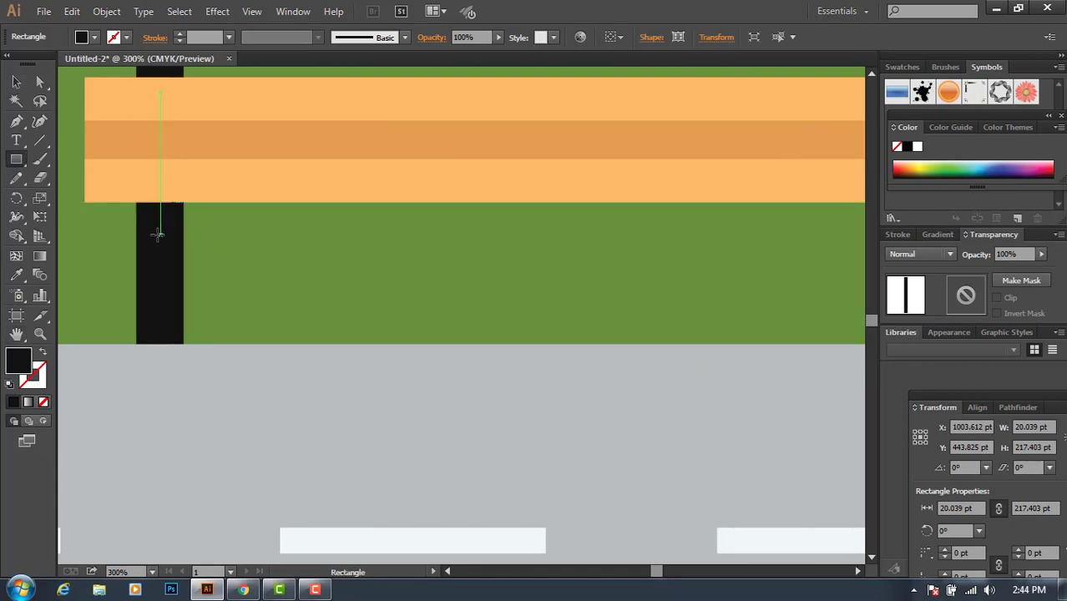
# Draw a black 18.333 pt crossbar joining the bench legs under the seat
pyautogui.moveTo(158, 235); pyautogui.dragTo(726, 276)
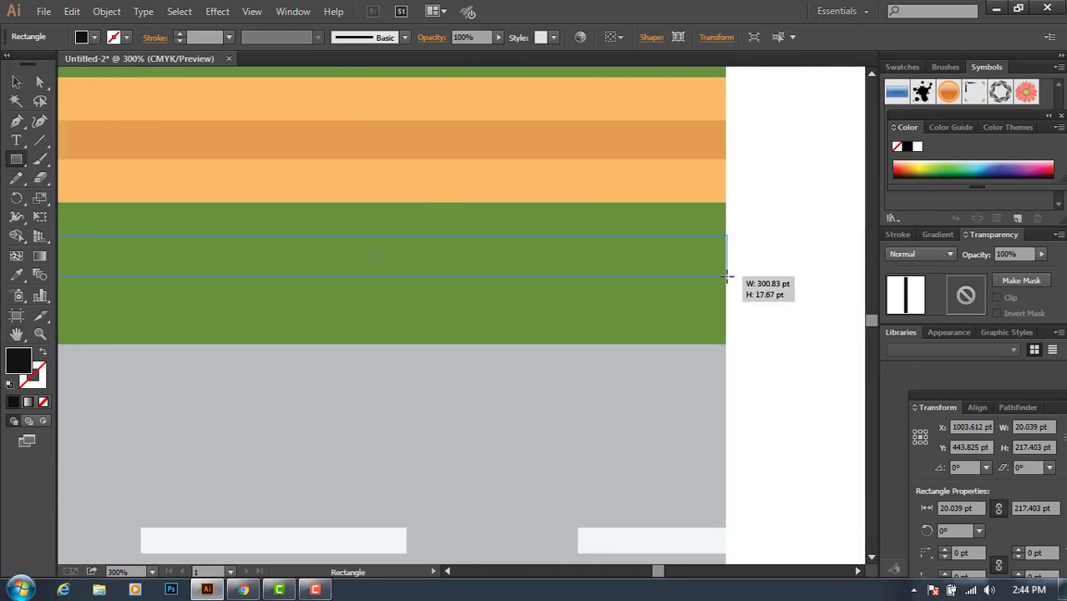
pyautogui.moveTo(723, 257); pyautogui.dragTo(755, 258)
pyautogui.press('Up')
pyautogui.press('Up')
pyautogui.press('Up')
pyautogui.press('Up')
pyautogui.press('Up')
pyautogui.press('Up')
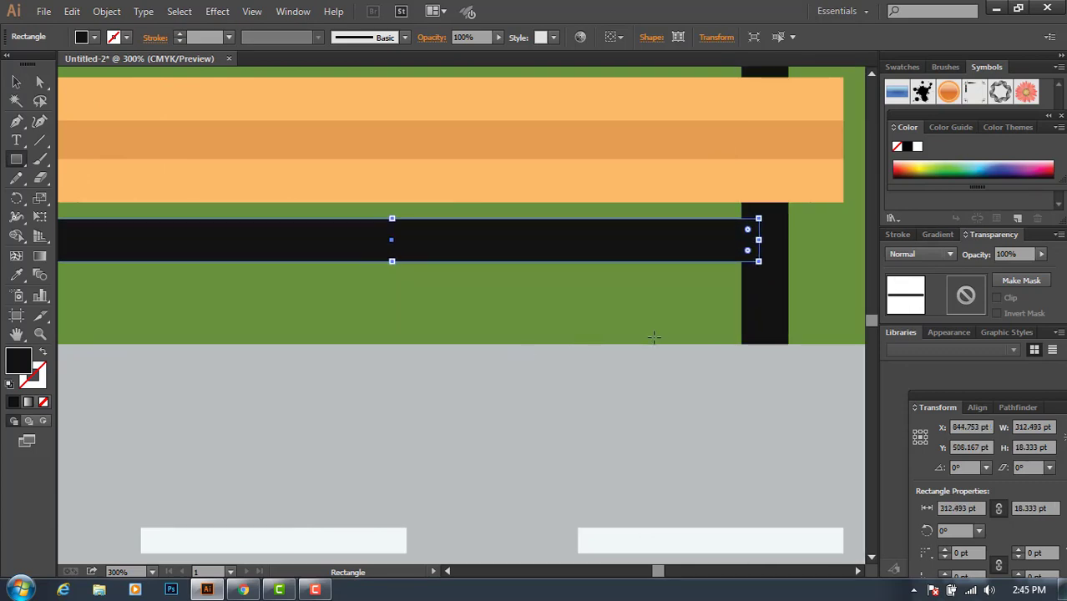
pyautogui.hscroll(-1, 664, 501)
pyautogui.hscroll(-1, 501, 418)
pyautogui.hscroll(3, 334, 334)
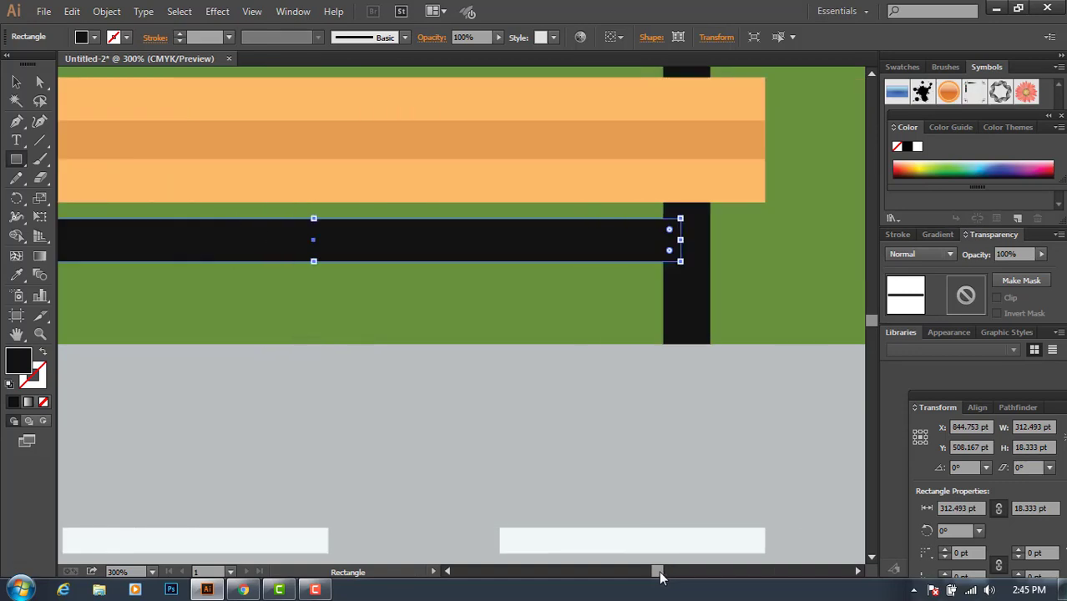
pyautogui.hscroll(-1, 167, 209)
# Alt-drag a copy of the crossbar to the bench base and widen it to 337.144 pt
pyautogui.click(17, 82)
pyautogui.moveTo(318, 255); pyautogui.dragTo(316, 357)
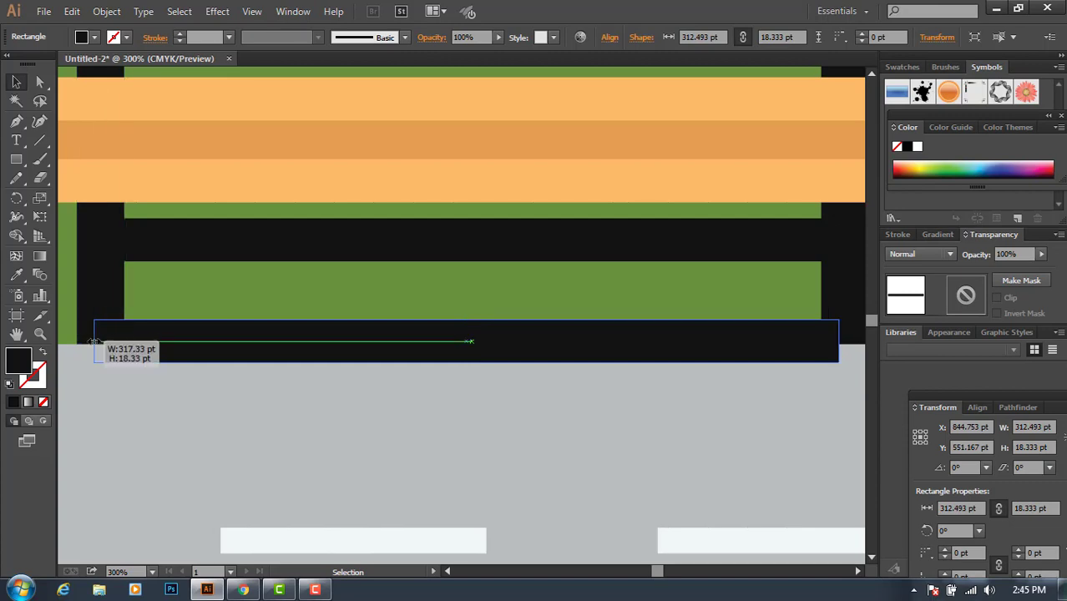
pyautogui.moveTo(106, 341); pyautogui.dragTo(77, 340)
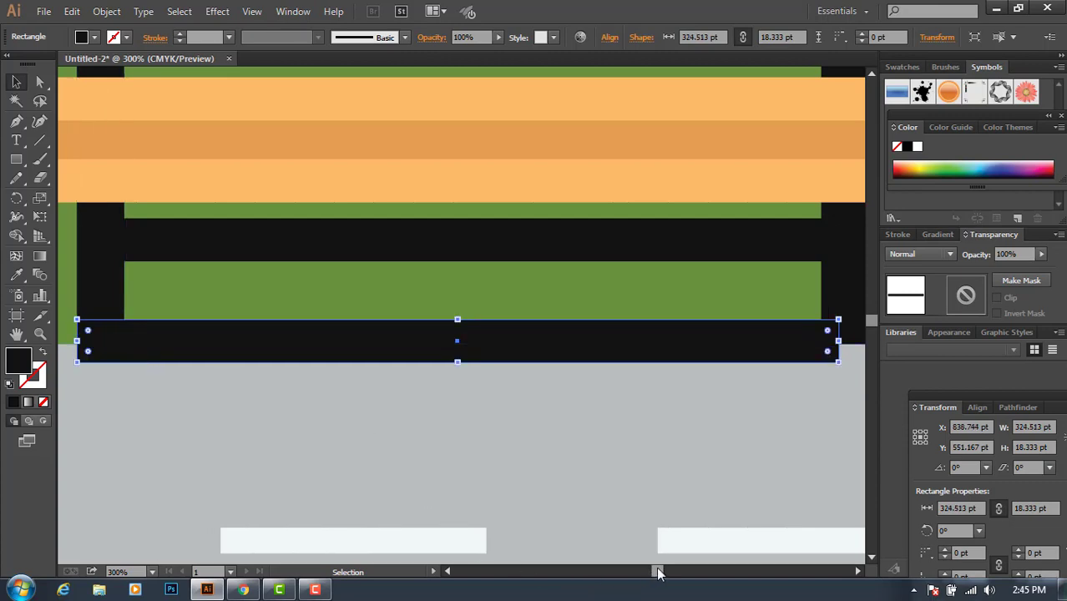
pyautogui.hscroll(2, 658, 572)
pyautogui.moveTo(758, 341); pyautogui.dragTo(789, 344)
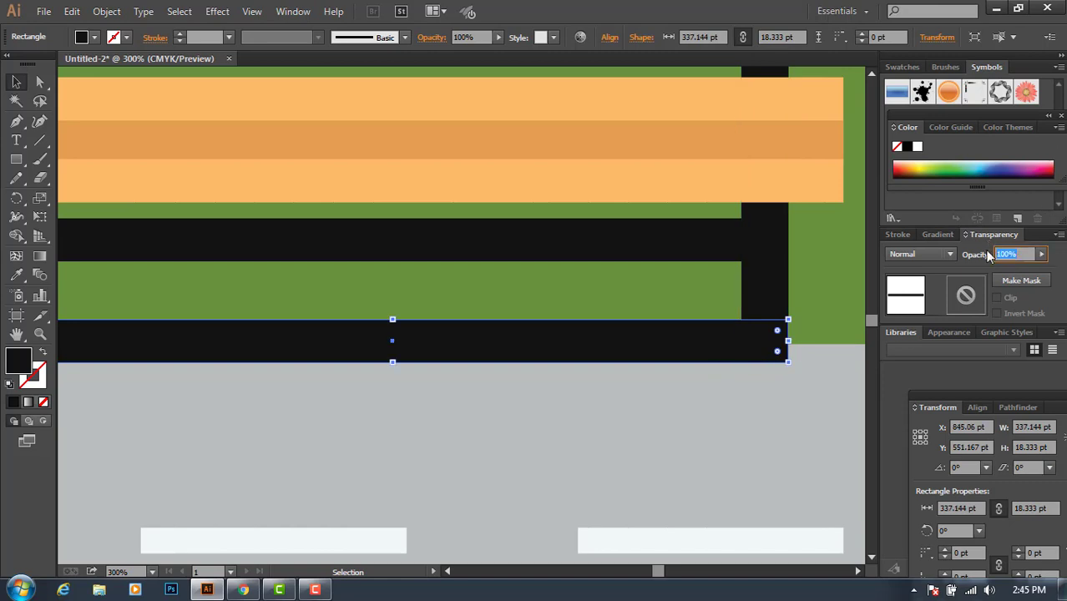
# Set the lower bar to 15% opacity and zoom out to show the whole artboard
pyautogui.write('15')
pyautogui.press('Return')
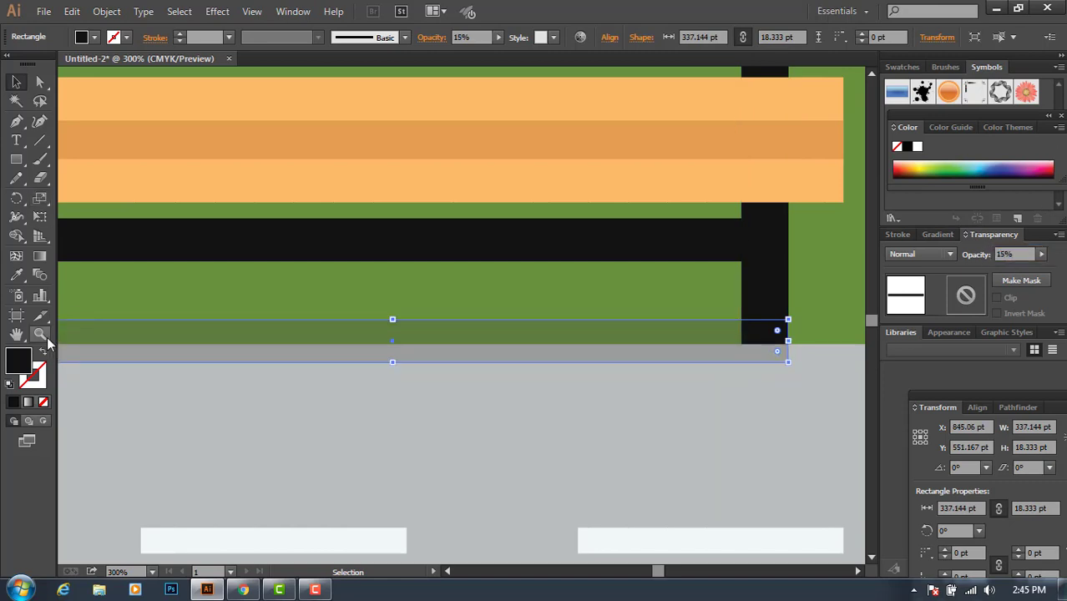
pyautogui.click(47, 336)
pyautogui.keyDown('alt'); pyautogui.click(342, 408); pyautogui.keyUp('alt')
pyautogui.keyDown('alt'); pyautogui.click(342, 409); pyautogui.keyUp('alt')
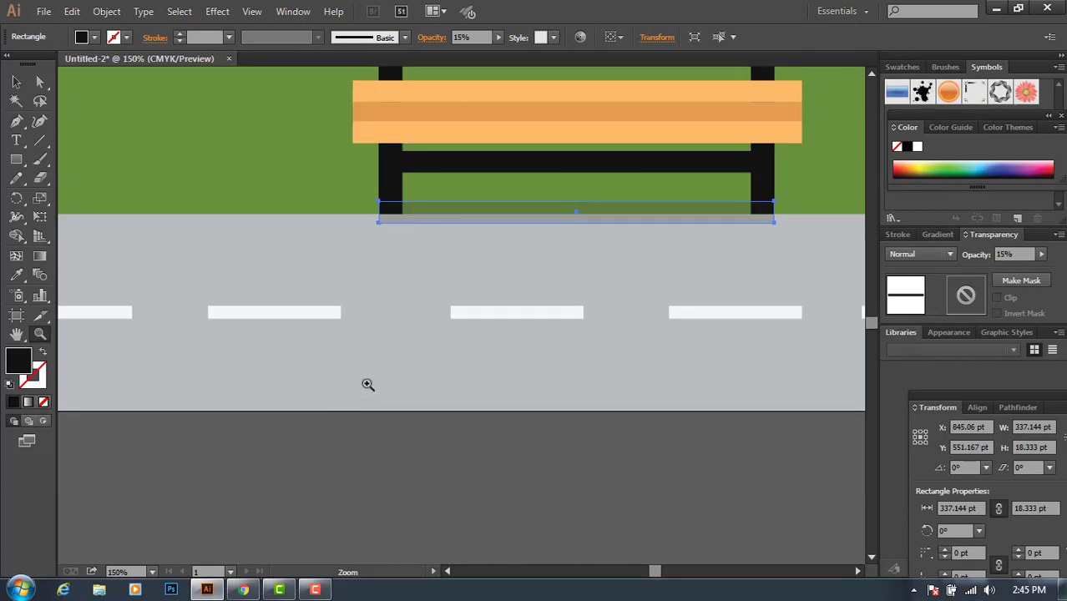
pyautogui.keyDown('alt'); pyautogui.click(338, 373); pyautogui.keyUp('alt')
pyautogui.keyDown('alt'); pyautogui.click(377, 326); pyautogui.keyUp('alt')
pyautogui.scroll(2, 405, 353)
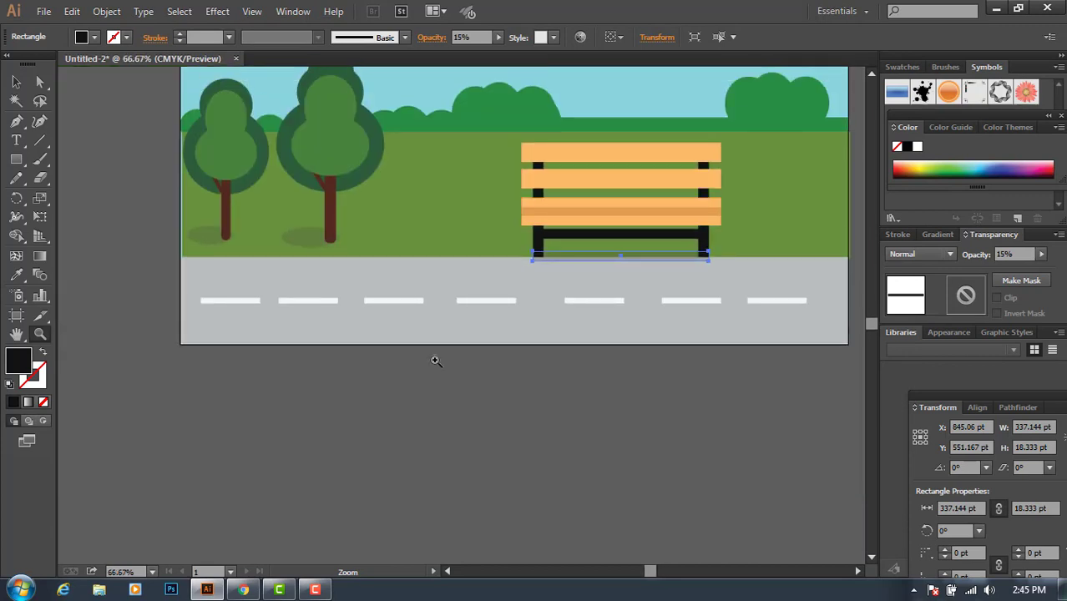
pyautogui.scroll(2, 433, 358)
pyautogui.press('v')
pyautogui.click(128, 196)
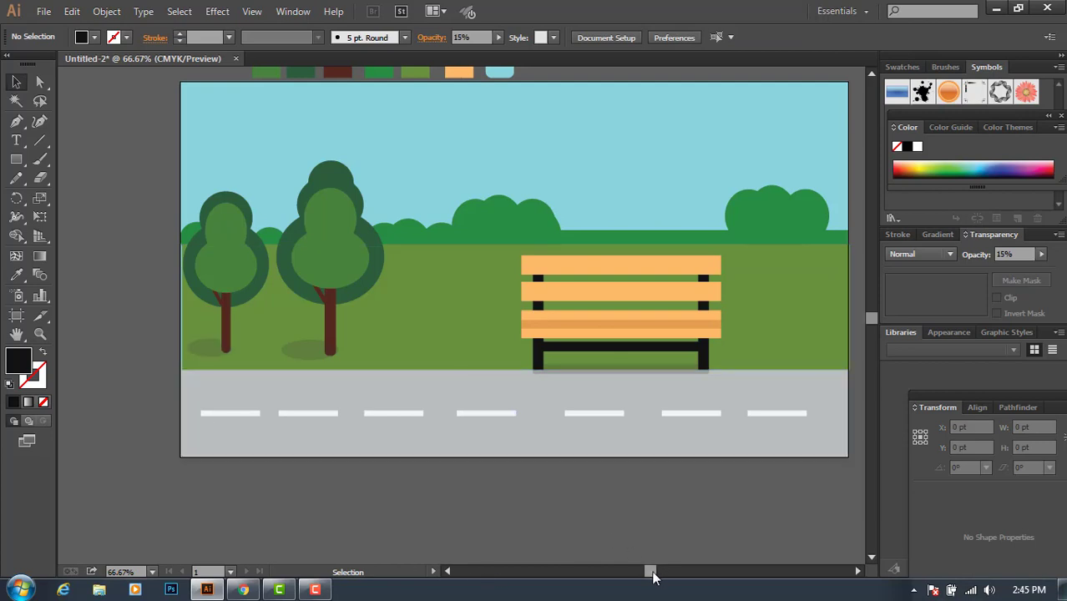
pyautogui.moveTo(653, 575); pyautogui.dragTo(659, 575)
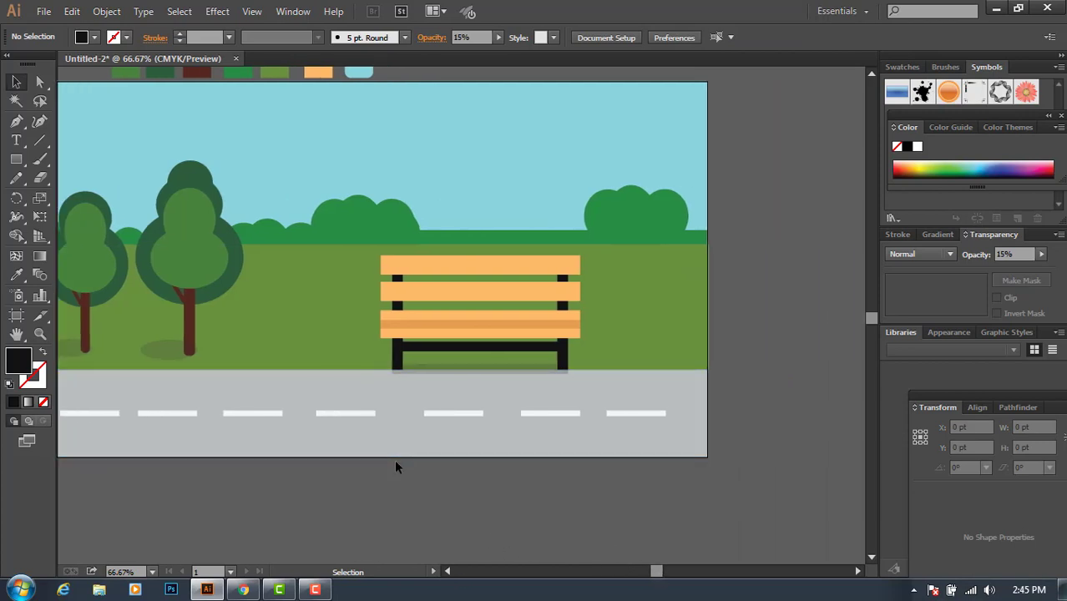
# Draw a tall rounded rectangle below the scene and round its corners into pill-shaped ends
pyautogui.scroll(-5, 376, 367)
pyautogui.moveTo(25, 165); pyautogui.dragTo(71, 179)
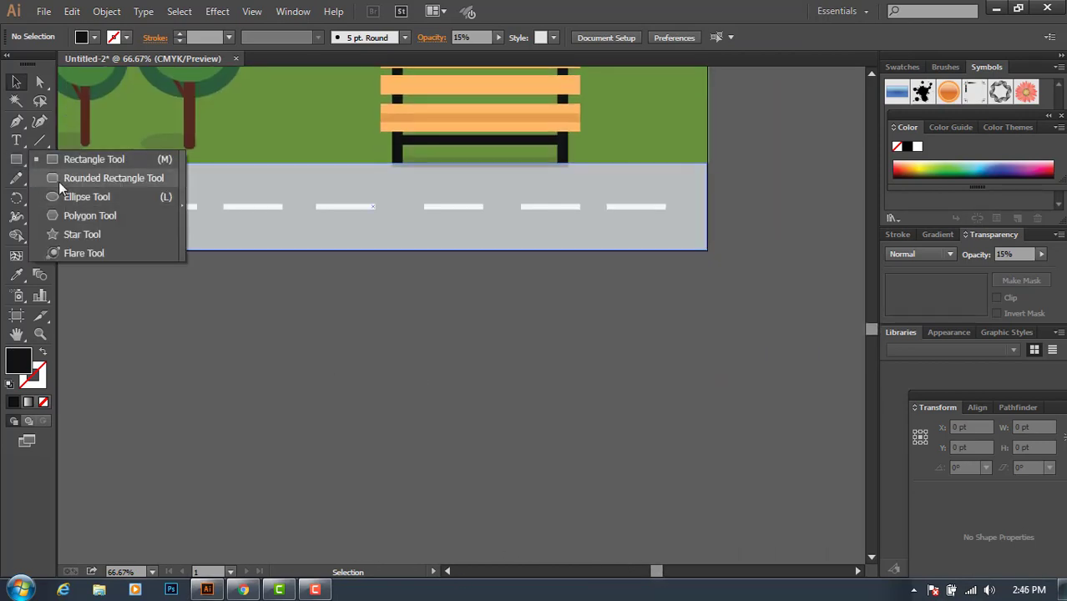
pyautogui.moveTo(346, 338)
pyautogui.mouseDown()
pyautogui.moveTo(390, 541)
pyautogui.moveTo(385, 479)
pyautogui.mouseUp()
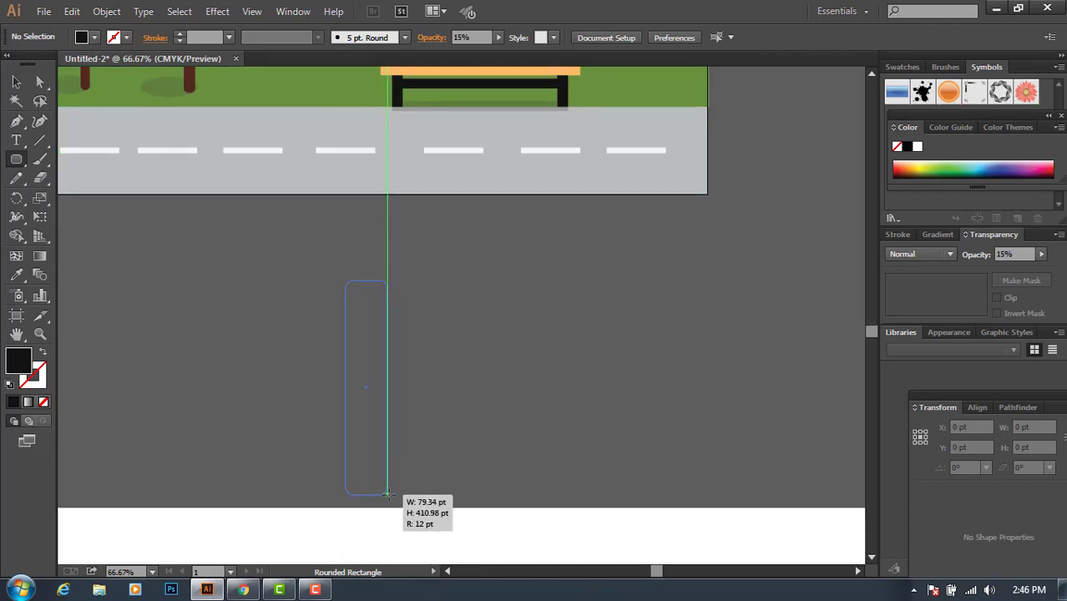
pyautogui.moveTo(385, 479); pyautogui.dragTo(402, 500)
pyautogui.press('a')
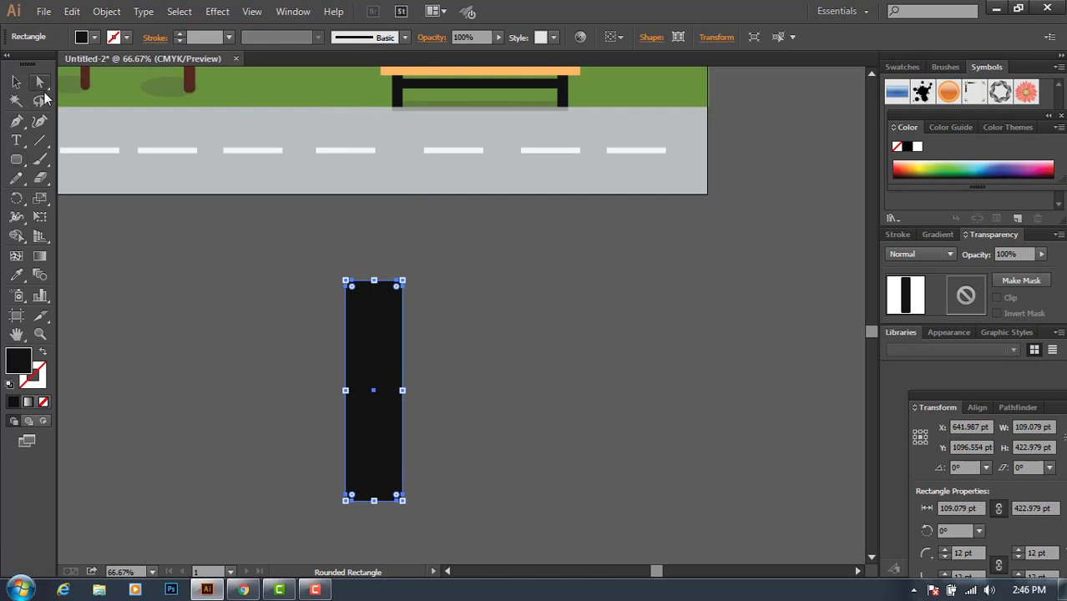
pyautogui.moveTo(396, 294); pyautogui.dragTo(384, 336)
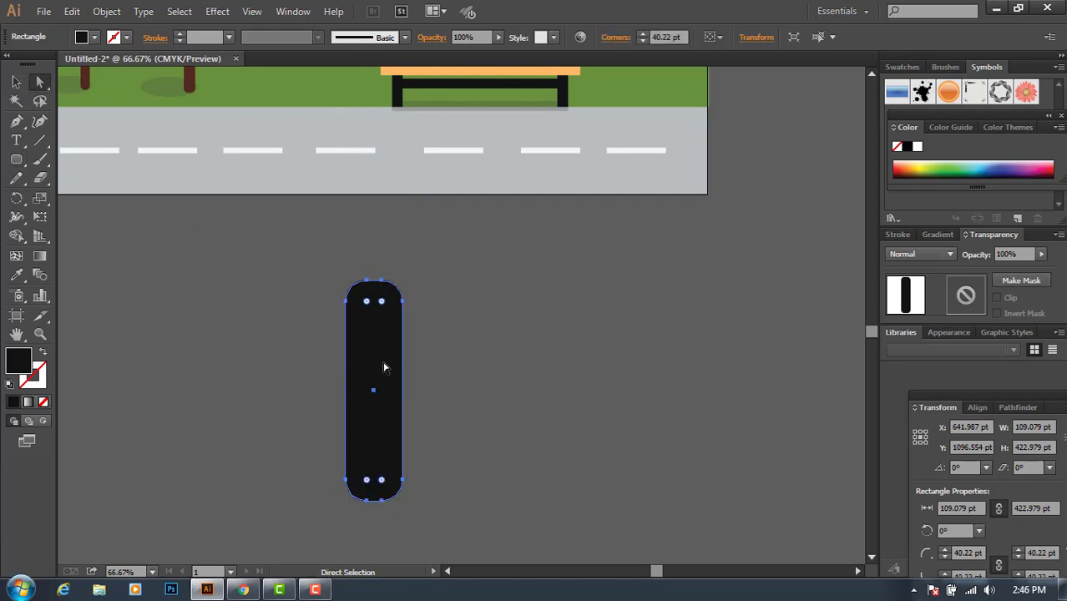
pyautogui.click(23, 166)
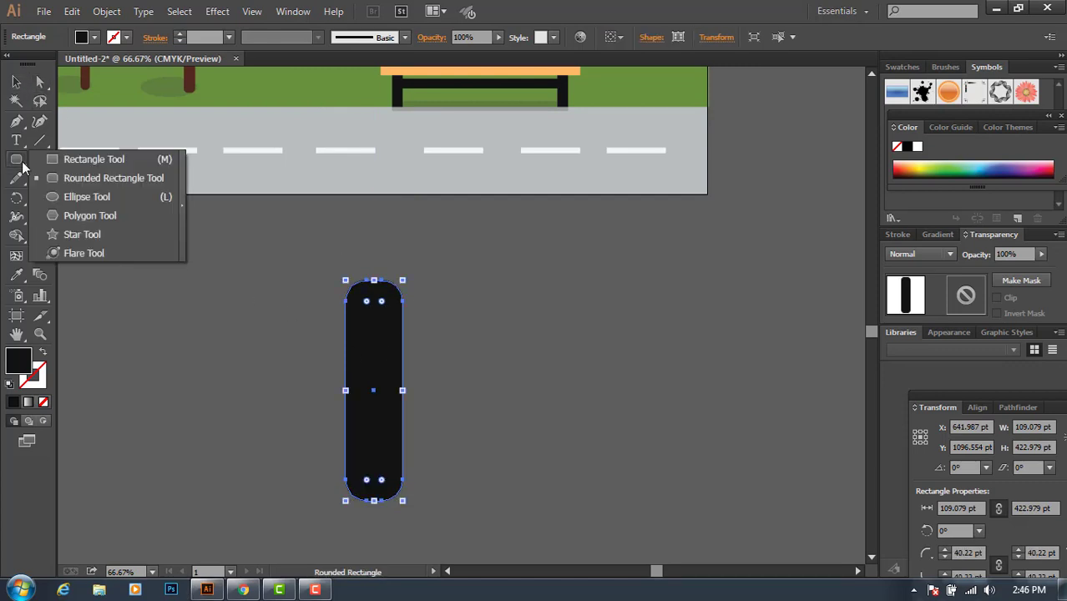
pyautogui.click(114, 178)
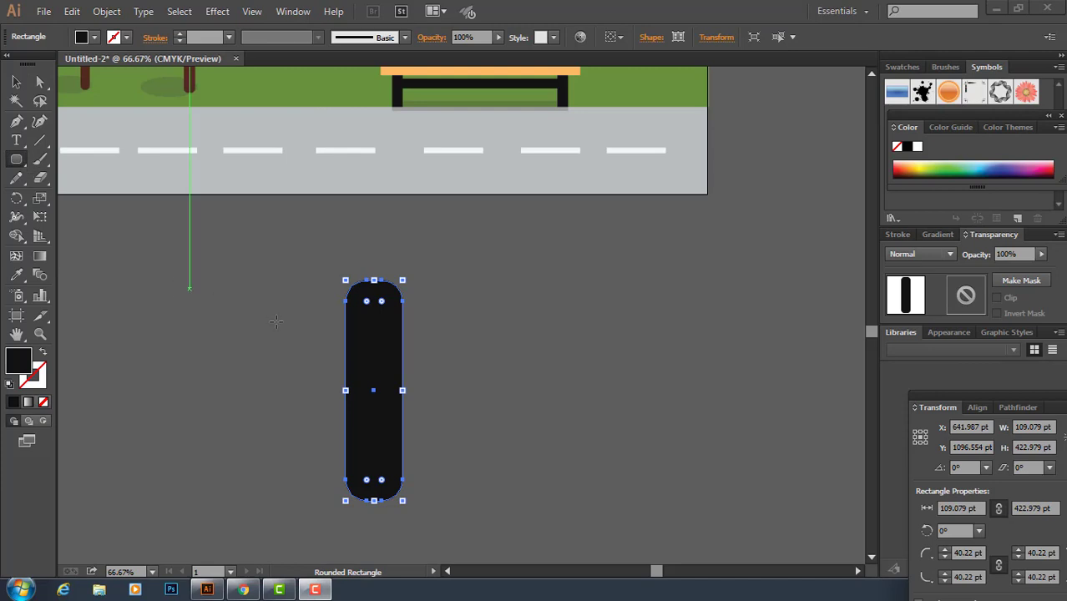
# Give the pill no fill and a black 15 pt stroke
pyautogui.click(43, 401)
pyautogui.click(14, 401)
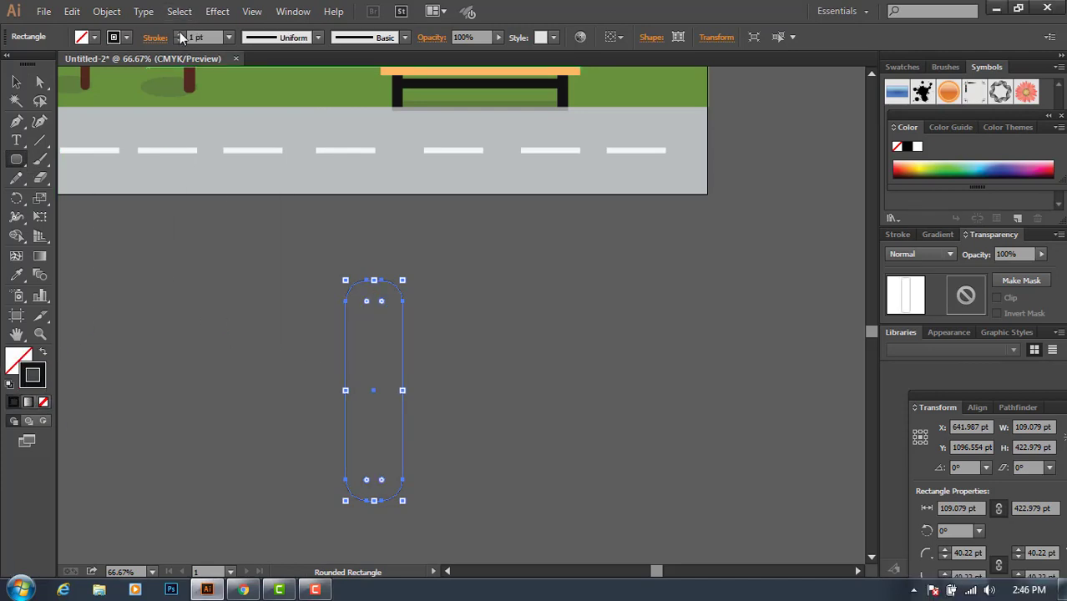
pyautogui.click(180, 33)
pyautogui.click(180, 33)
pyautogui.click(180, 34)
pyautogui.click(180, 33)
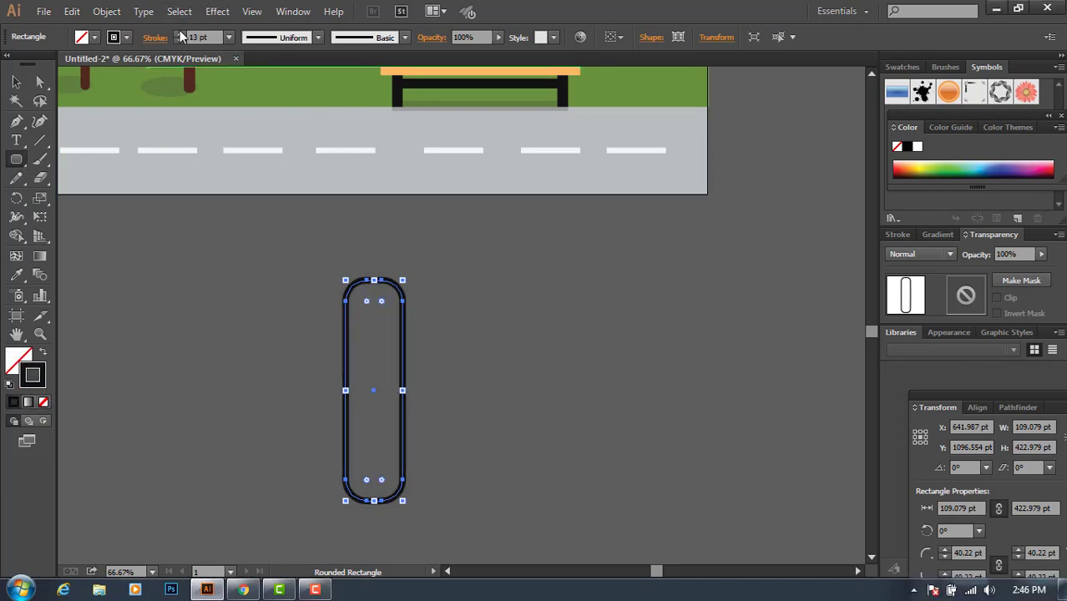
pyautogui.click(179, 33)
pyautogui.click(179, 33)
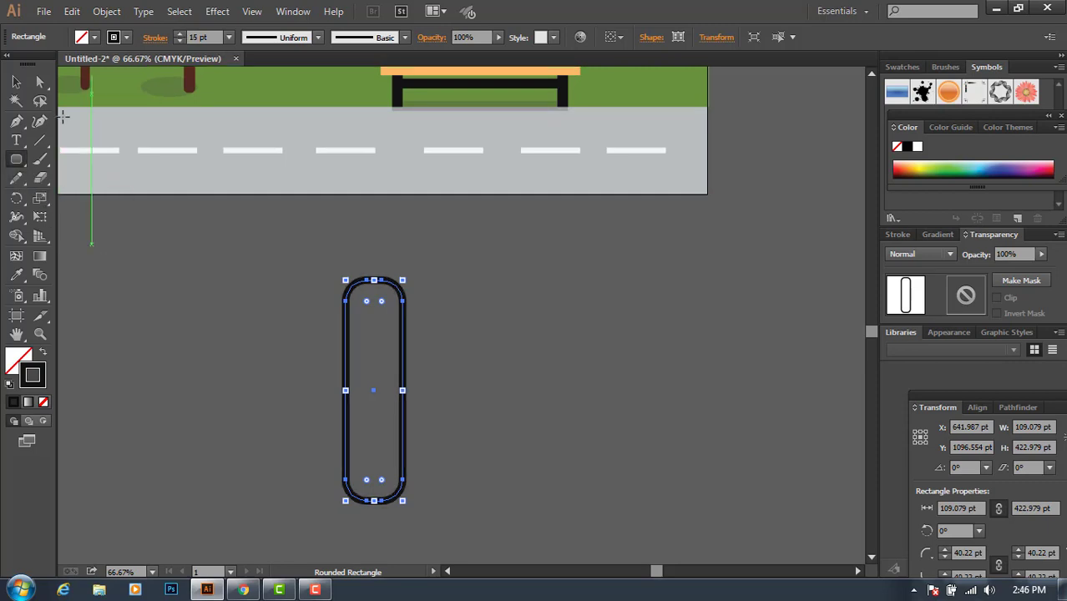
pyautogui.keyDown('ctrl'); pyautogui.click(142, 251); pyautogui.keyUp('ctrl')
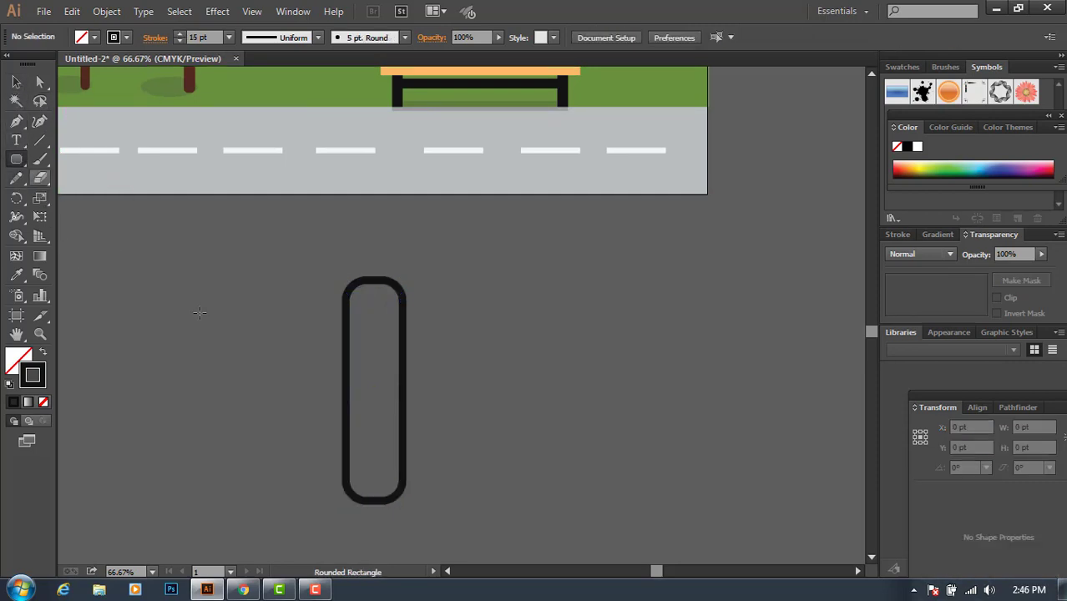
# Draw a tall rectangle and a square overlapping the pill, and fill both black
pyautogui.moveTo(326, 302); pyautogui.dragTo(381, 446)
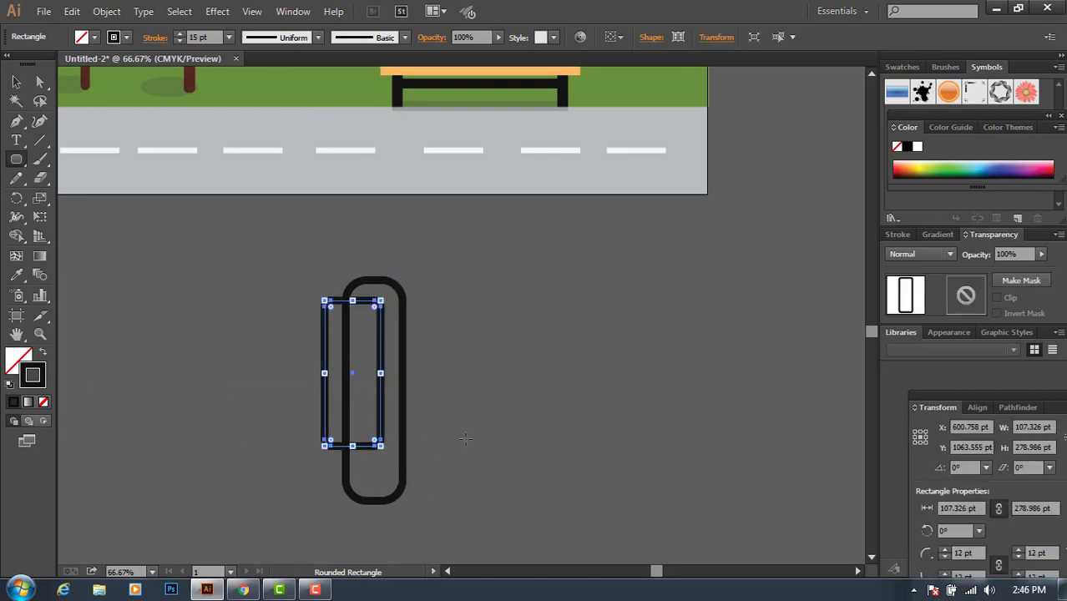
pyautogui.moveTo(465, 438); pyautogui.dragTo(385, 528)
pyautogui.press('v')
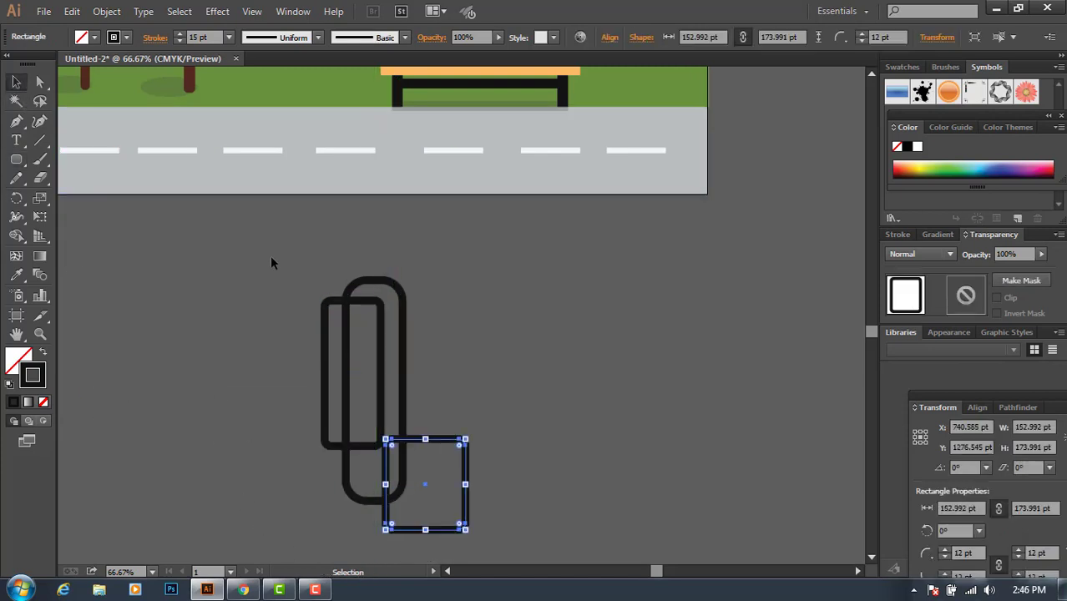
pyautogui.moveTo(270, 256); pyautogui.dragTo(547, 537)
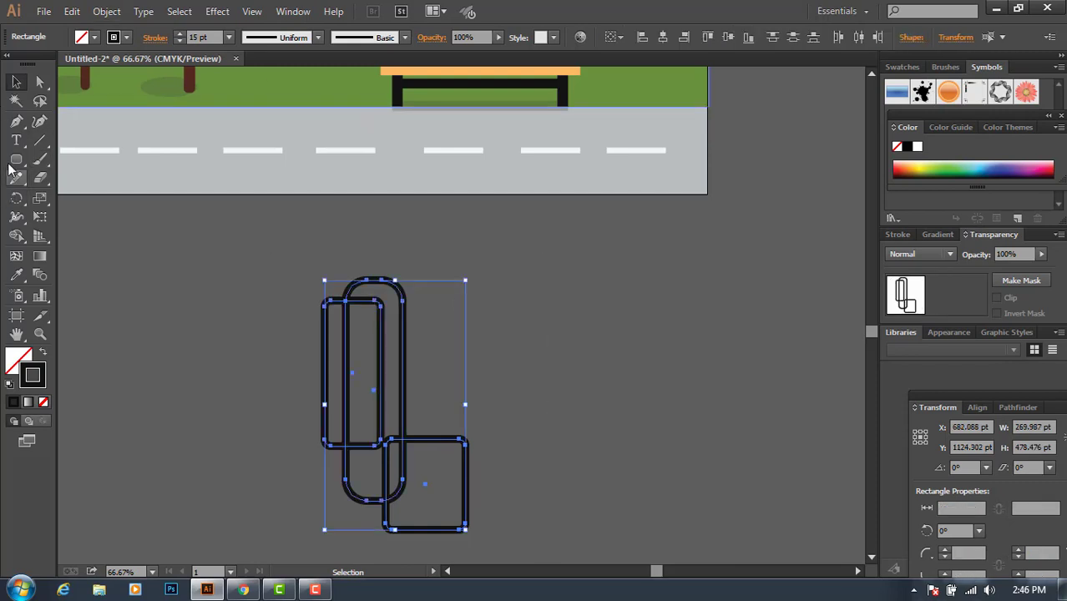
pyautogui.click(349, 342)
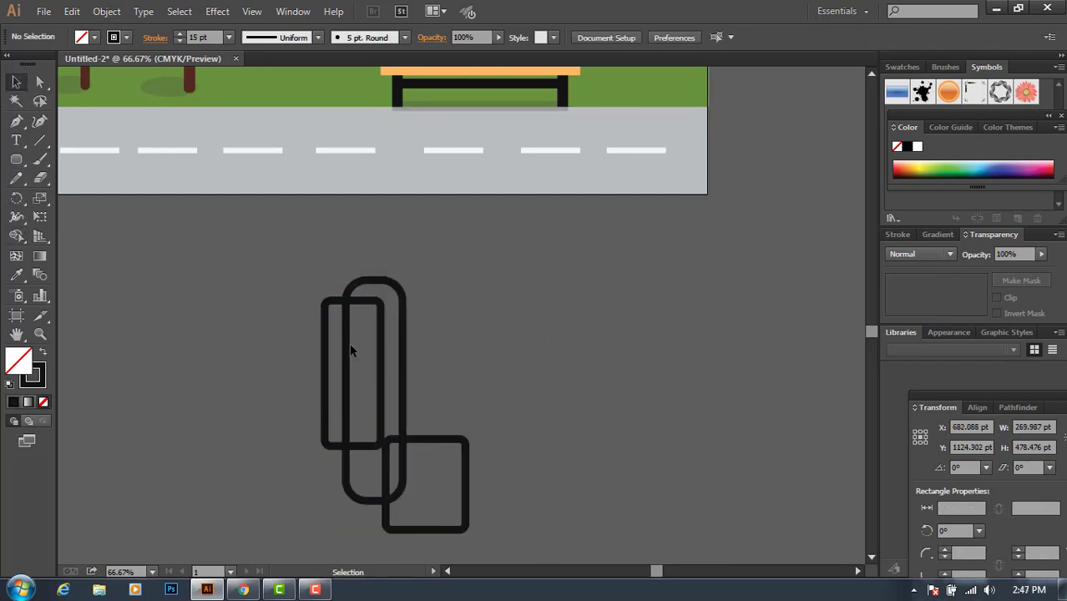
pyautogui.click(327, 376)
pyautogui.click(467, 497)
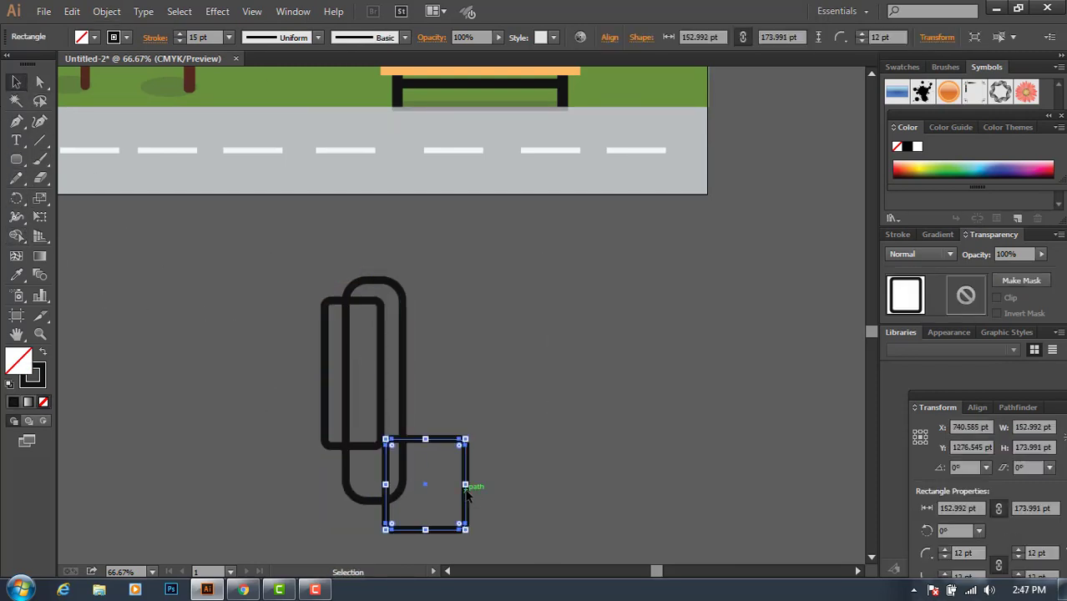
pyautogui.keyDown('shift'); pyautogui.click(324, 384); pyautogui.keyUp('shift')
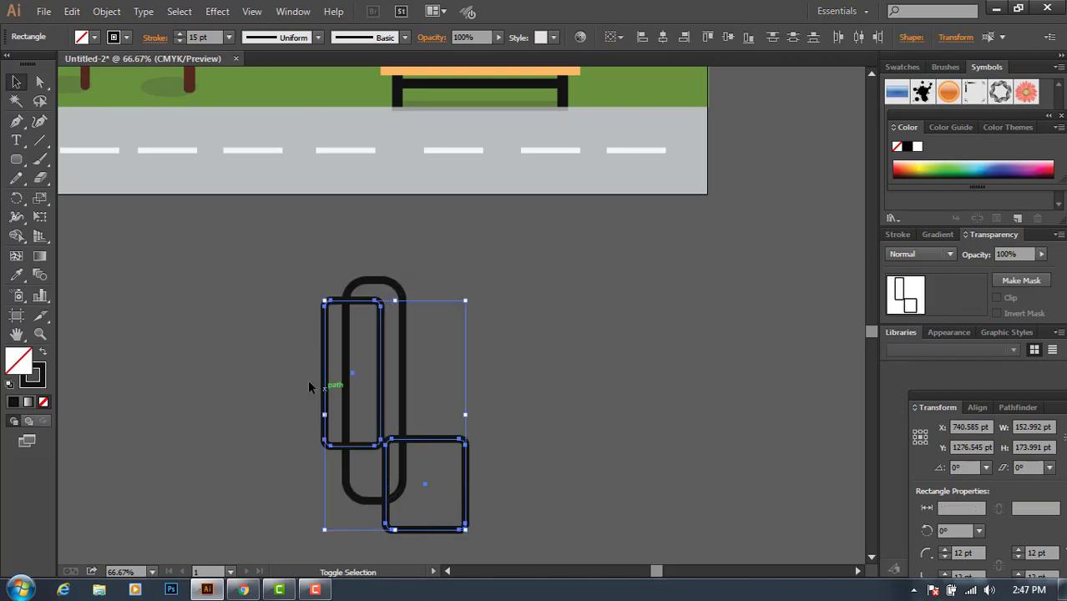
pyautogui.click(13, 404)
# Use Shape Builder to delete the square, tall rectangle and lower hook, leaving a curved pole
pyautogui.moveTo(290, 242); pyautogui.dragTo(488, 513)
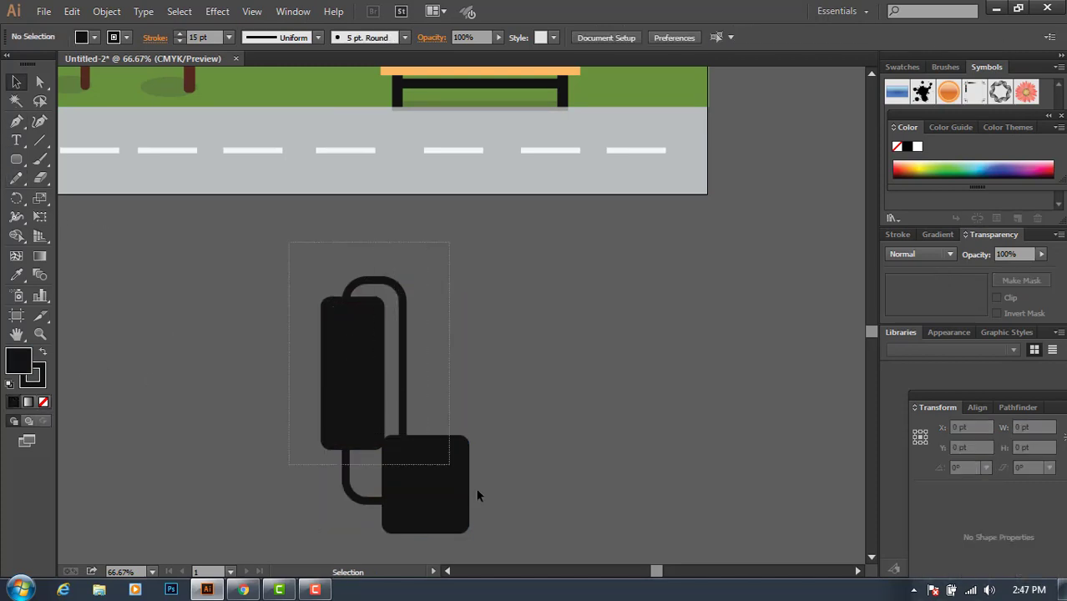
pyautogui.click(16, 237)
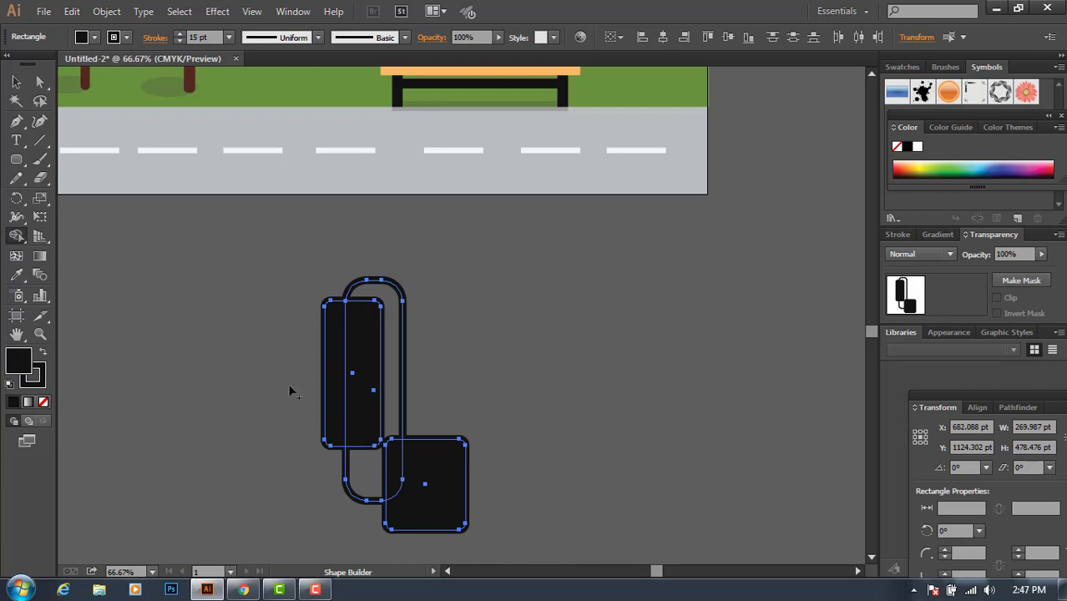
pyautogui.click(356, 378)
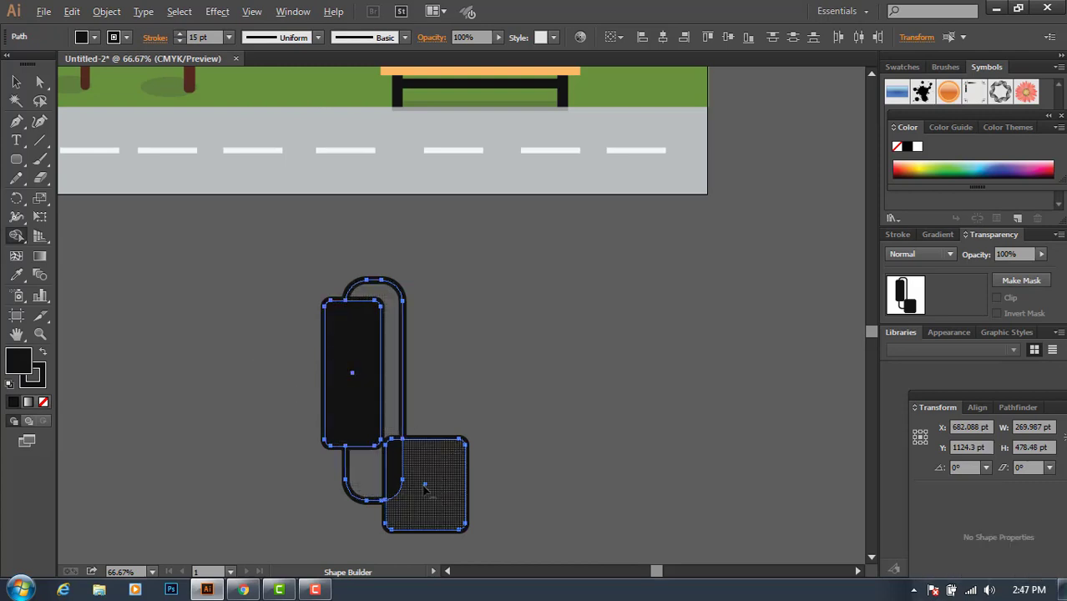
pyautogui.moveTo(424, 489); pyautogui.dragTo(395, 473)
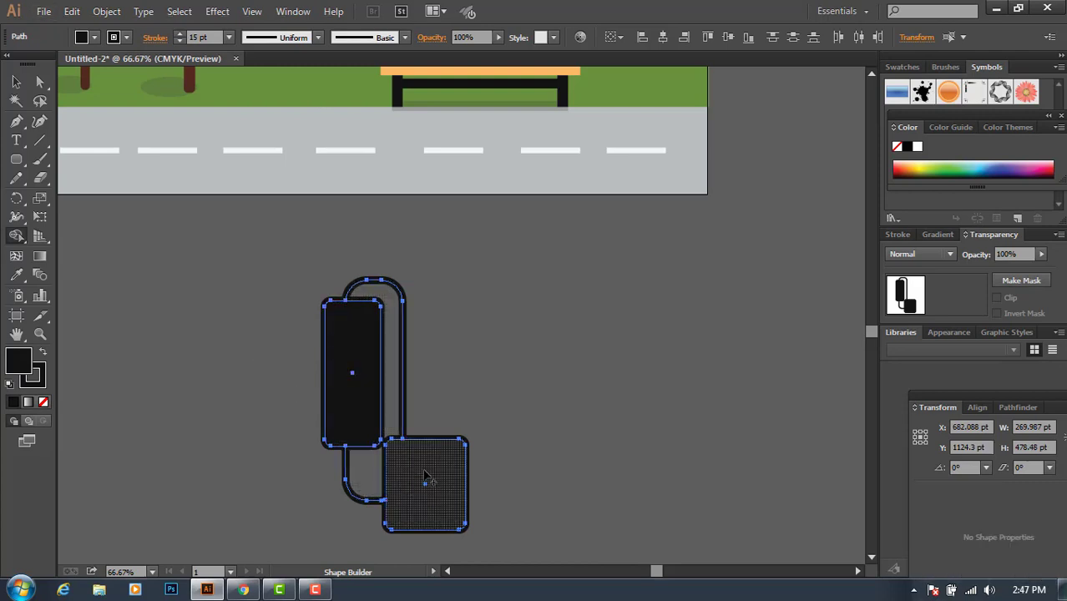
pyautogui.keyDown('alt'); pyautogui.click(426, 478); pyautogui.keyUp('alt')
pyautogui.keyDown('alt'); pyautogui.click(349, 380); pyautogui.keyUp('alt')
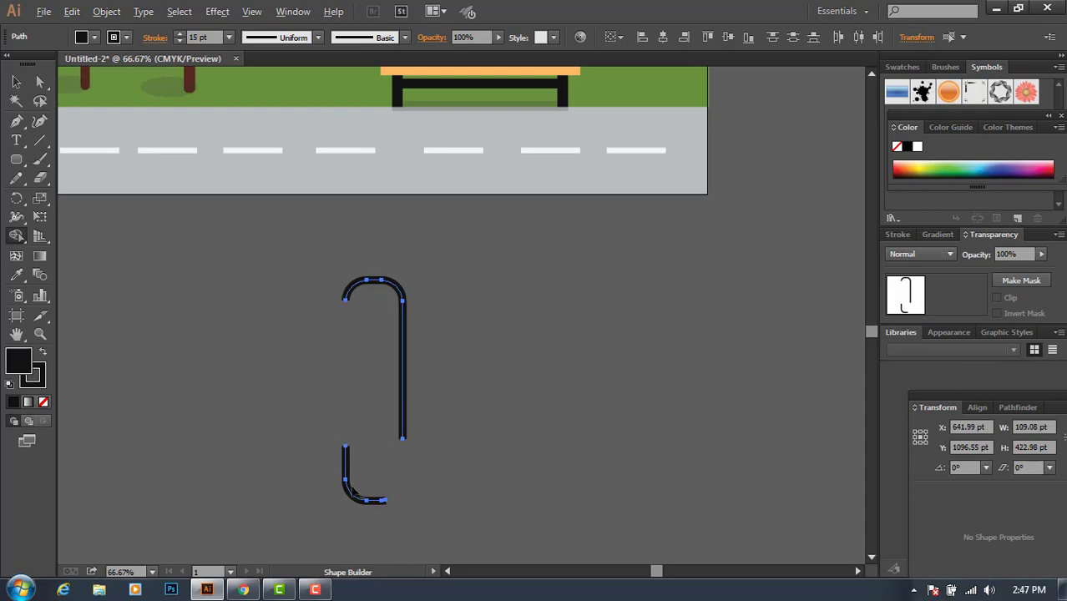
pyautogui.keyDown('alt'); pyautogui.click(350, 491); pyautogui.keyUp('alt')
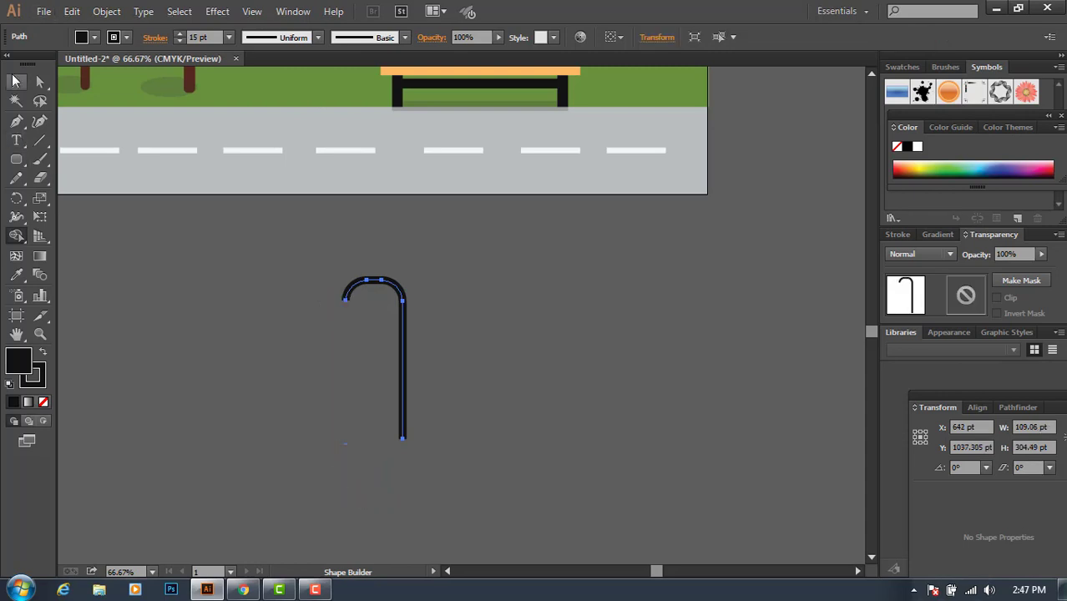
pyautogui.click(15, 81)
pyautogui.click(126, 251)
pyautogui.click(16, 160)
# Draw a thin black bar with no stroke at the curve's left end and nudge it under the hook
pyautogui.click(75, 160)
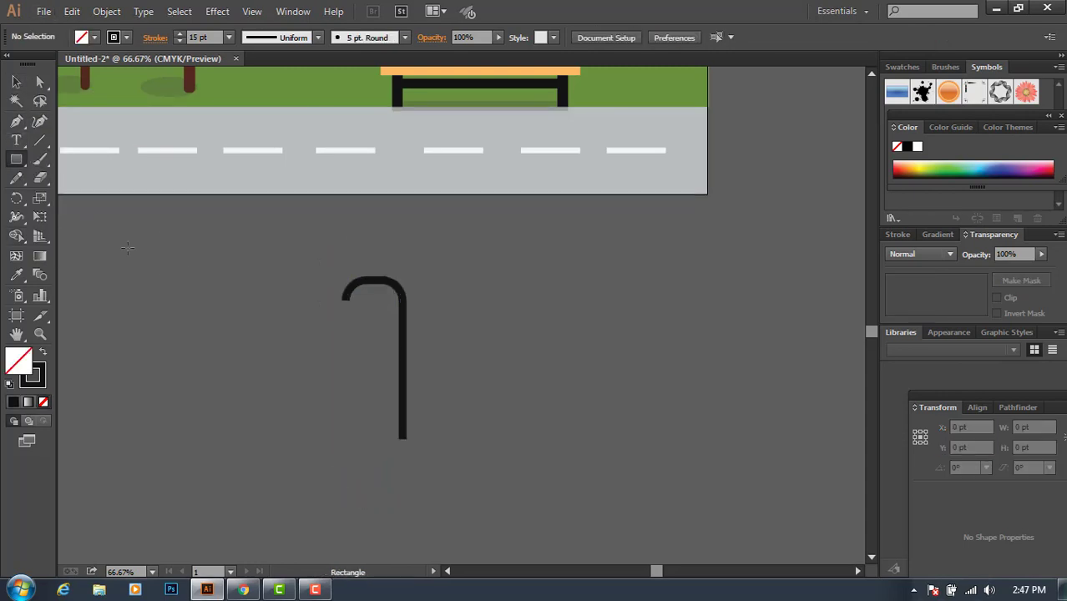
pyautogui.moveTo(316, 298); pyautogui.dragTo(374, 311)
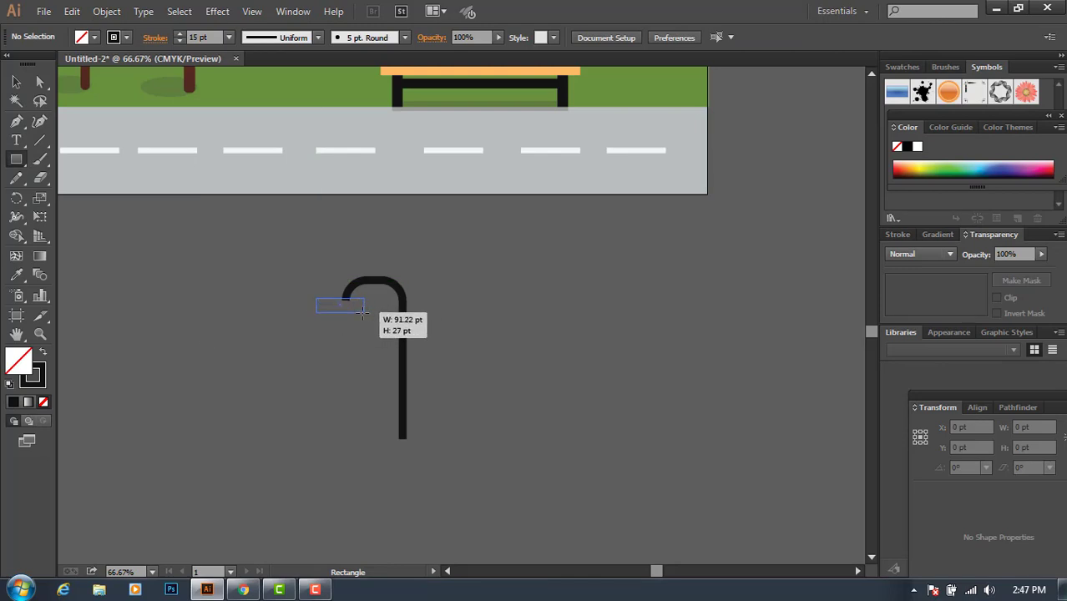
pyautogui.click(43, 402)
pyautogui.click(24, 358)
pyautogui.click(13, 402)
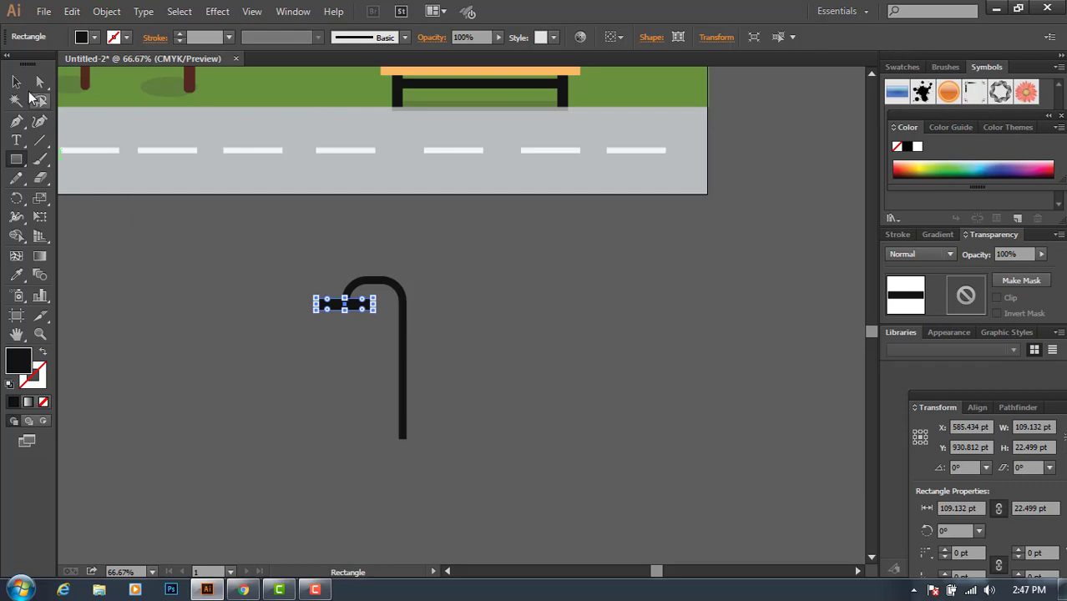
pyautogui.press('v')
pyautogui.click(159, 327)
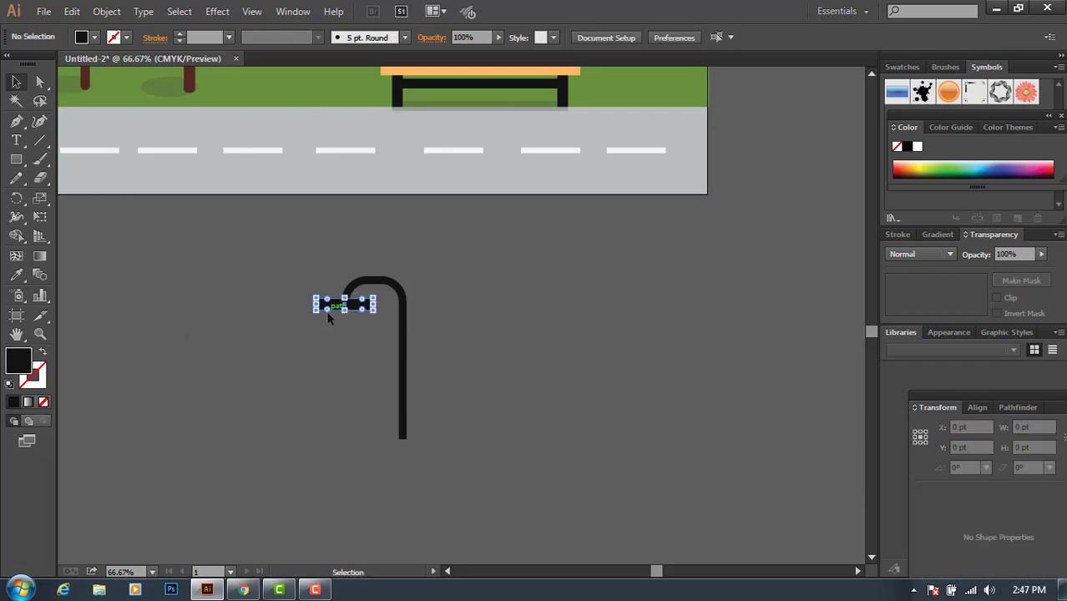
pyautogui.click(329, 315)
pyautogui.click(158, 334)
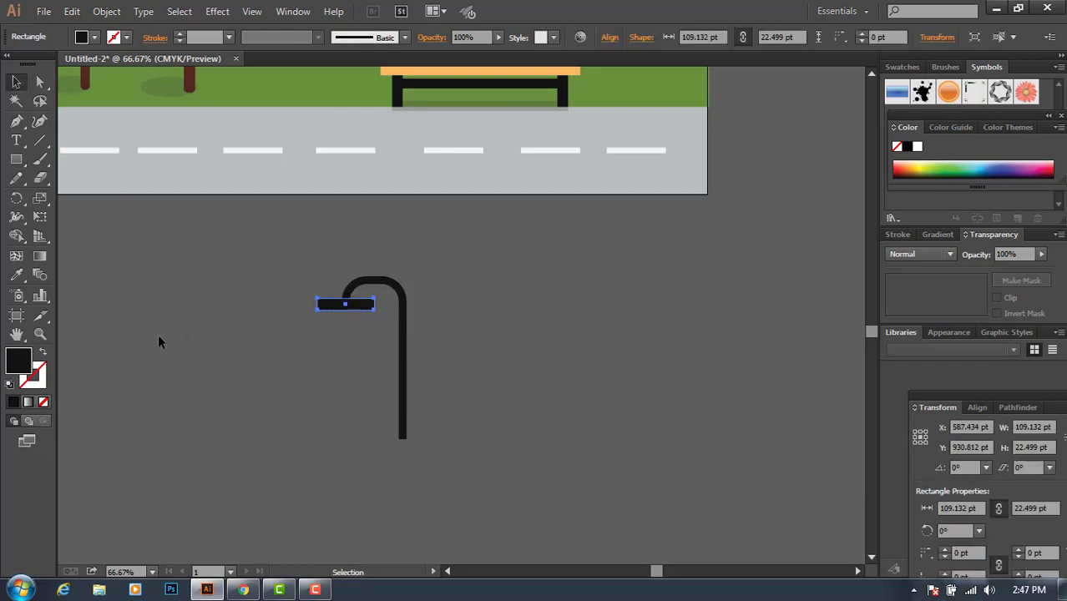
pyautogui.moveTo(351, 307); pyautogui.dragTo(353, 308)
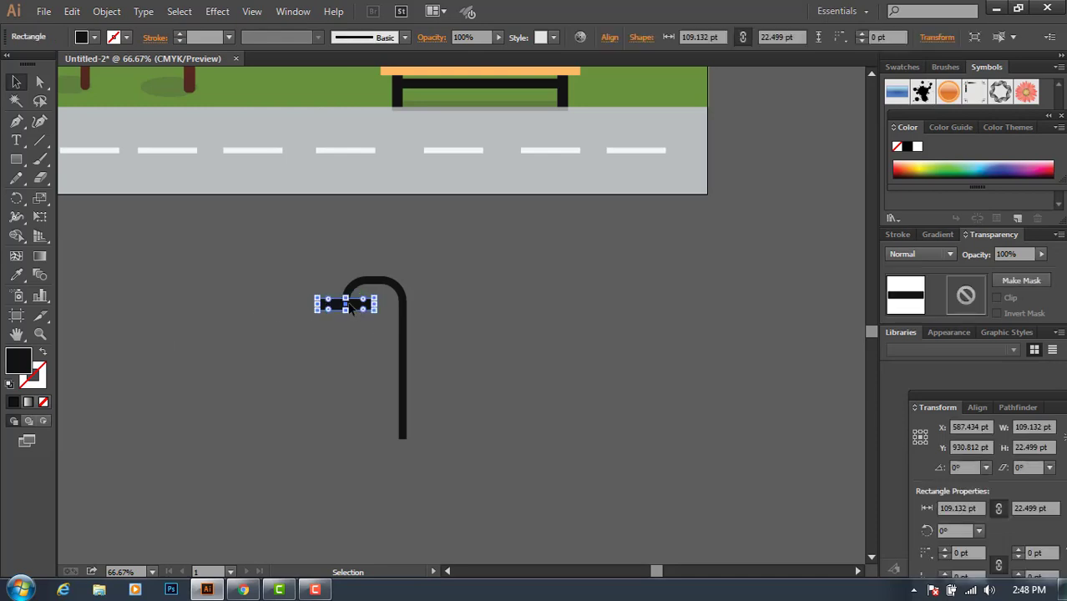
pyautogui.click(257, 355)
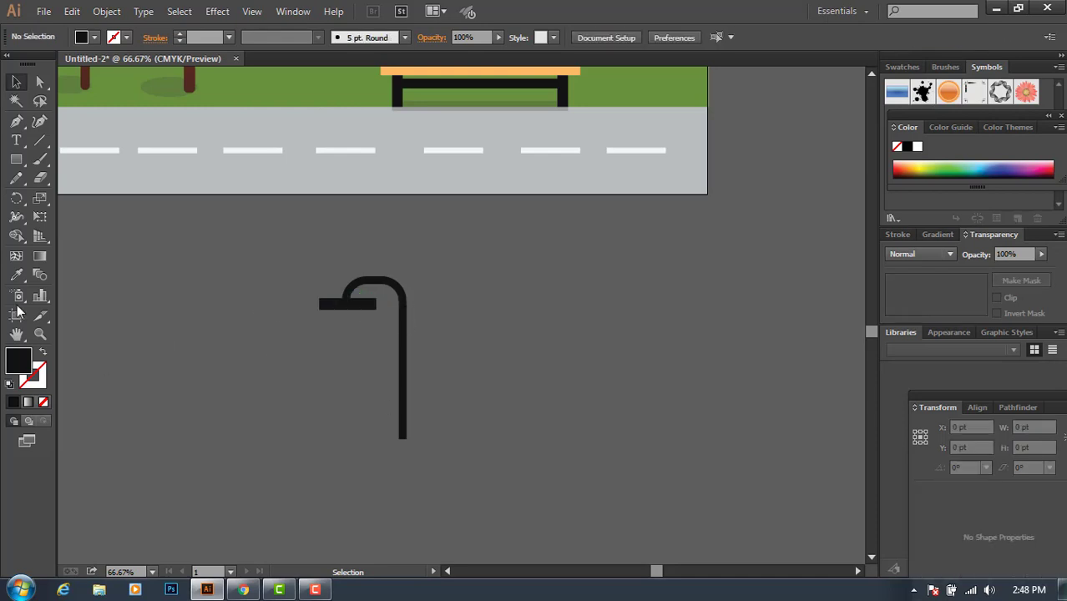
pyautogui.click(13, 162)
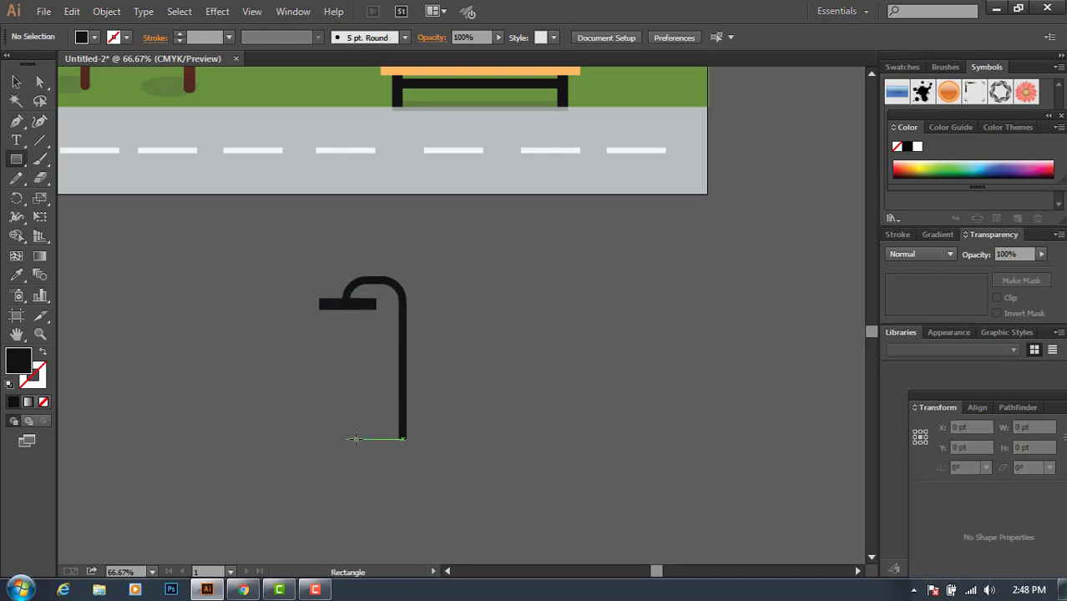
# Draw a black square base under the pole and a foot bar narrowed to about 165 pt
pyautogui.moveTo(372, 425); pyautogui.dragTo(429, 501)
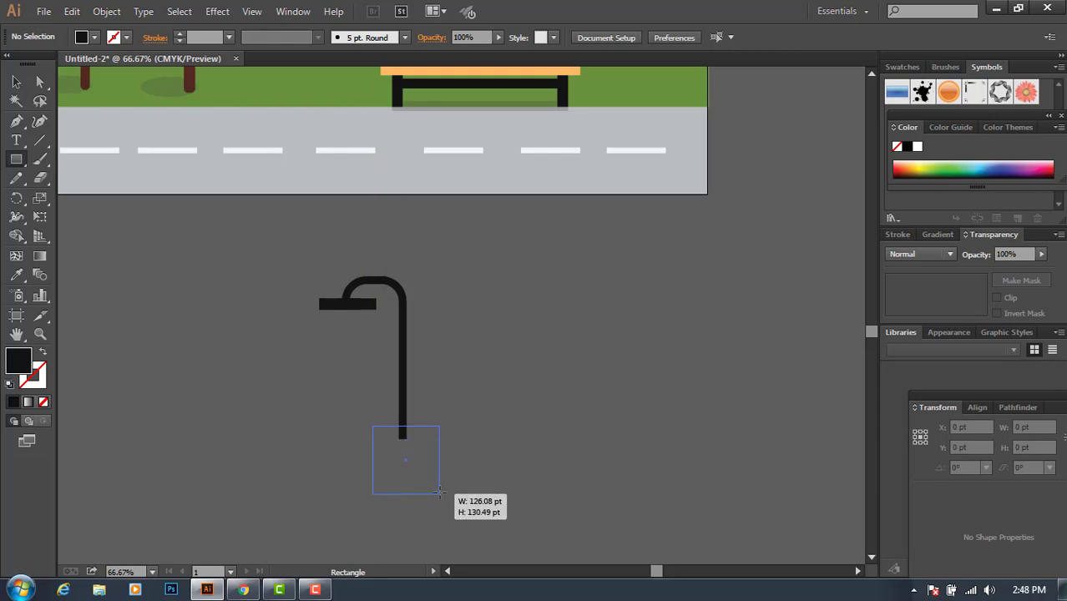
pyautogui.moveTo(430, 501); pyautogui.dragTo(432, 496)
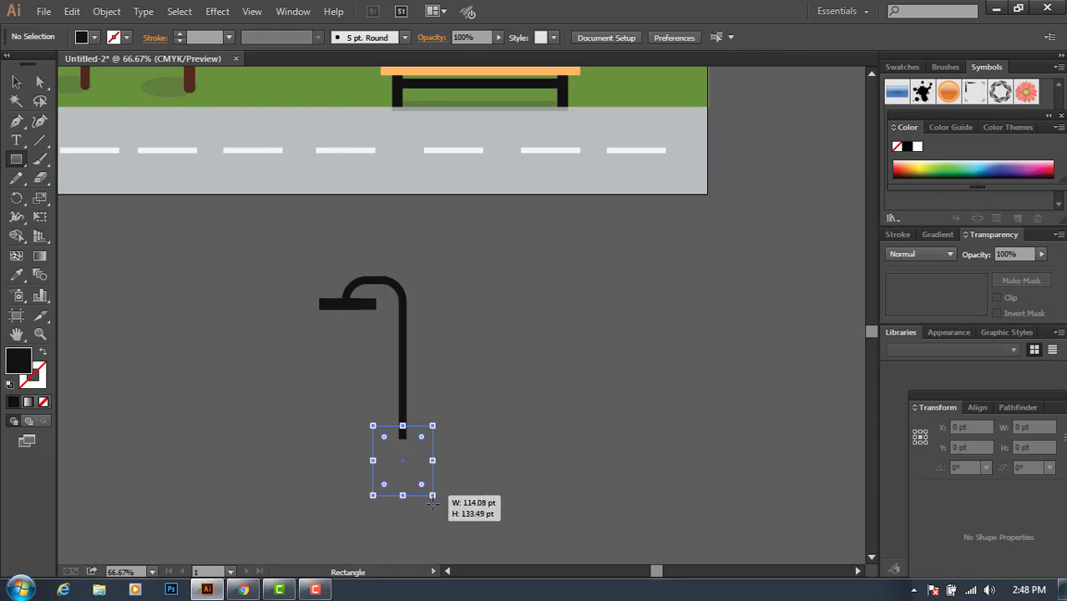
pyautogui.scroll(-4, 397, 392)
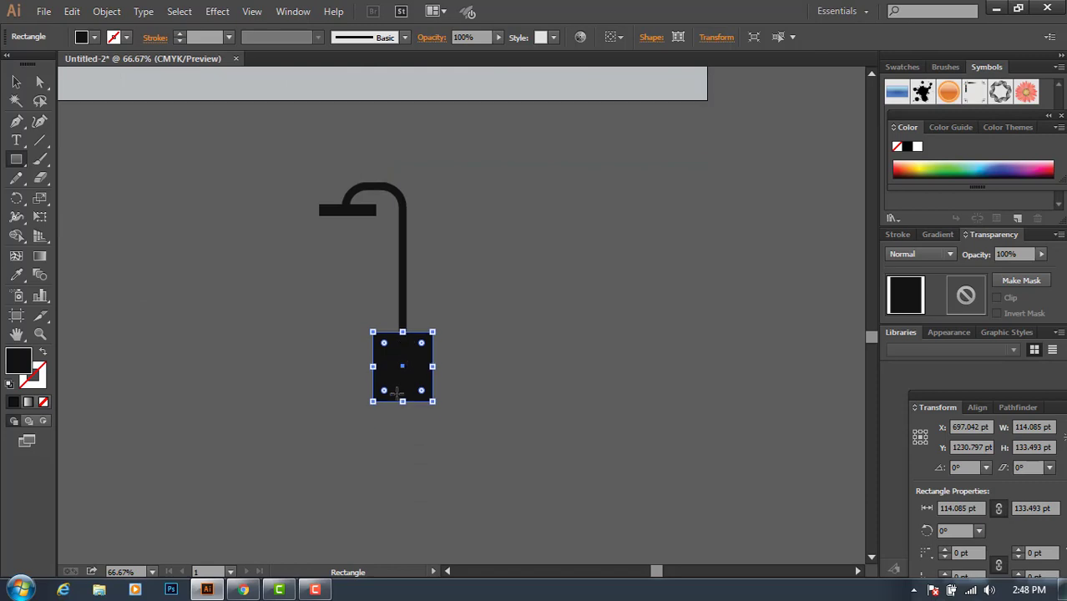
pyautogui.moveTo(306, 402); pyautogui.dragTo(472, 412)
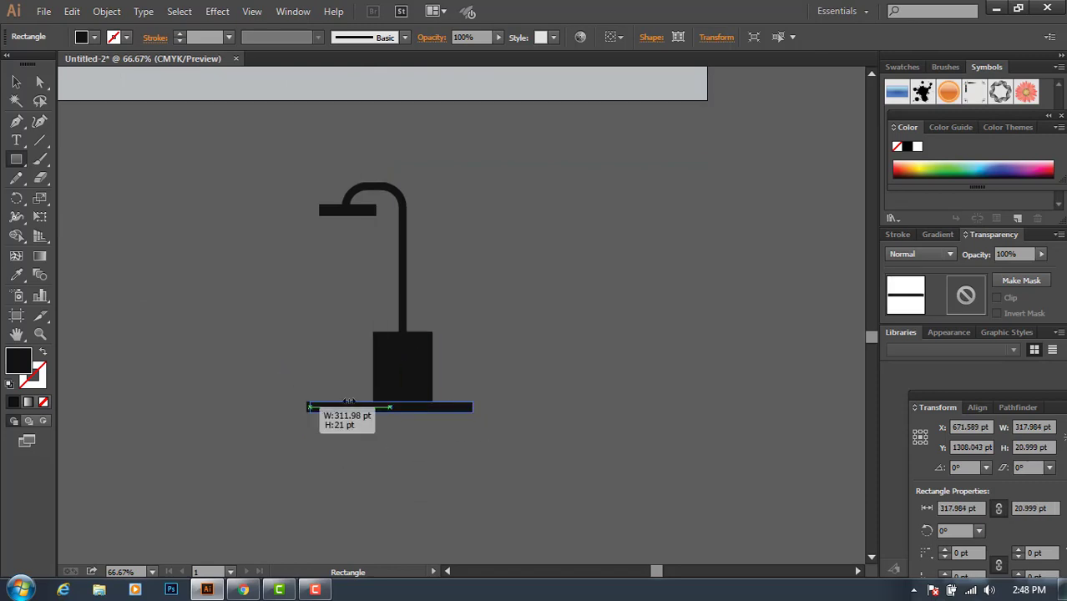
pyautogui.moveTo(307, 405); pyautogui.dragTo(359, 406)
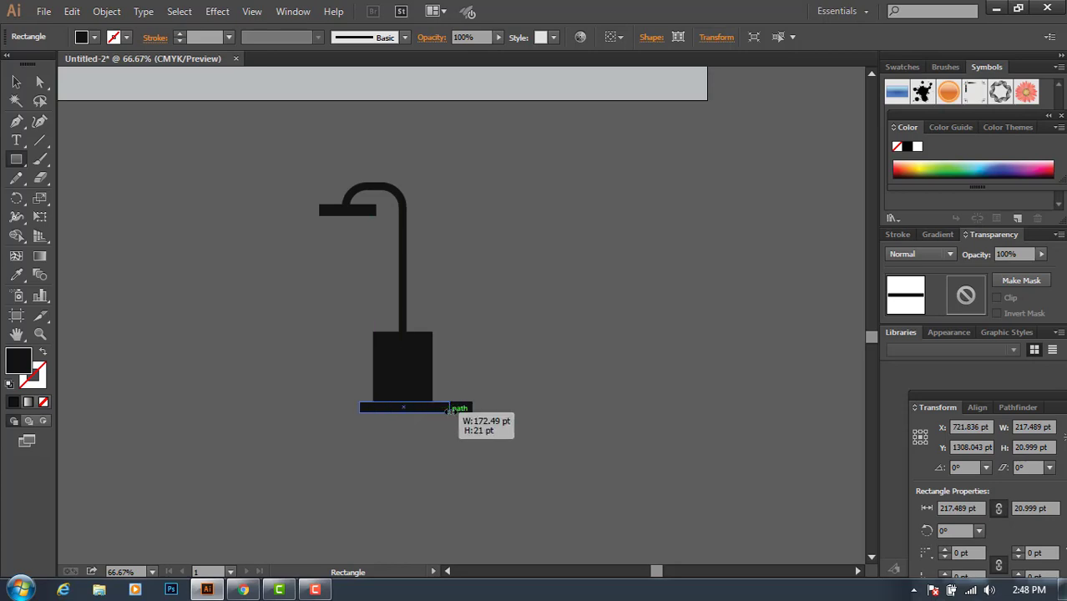
pyautogui.moveTo(473, 409); pyautogui.dragTo(448, 408)
pyautogui.click(16, 81)
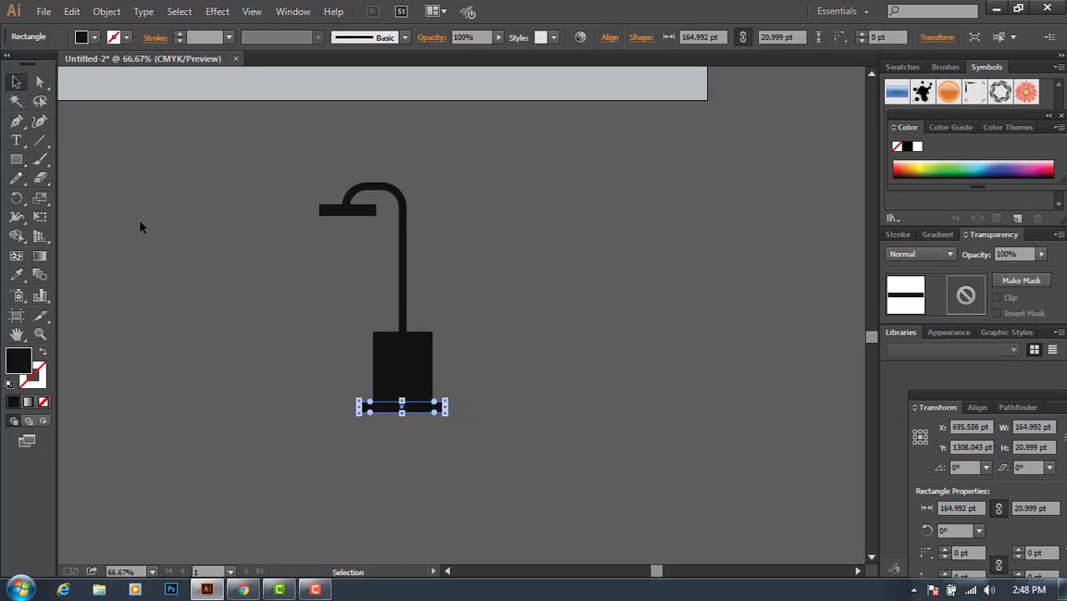
pyautogui.click(169, 277)
pyautogui.click(392, 409)
# Add a grey 16.5 × 85.5 pt rounded strip onto the base's right side
pyautogui.click(16, 159)
pyautogui.click(84, 178)
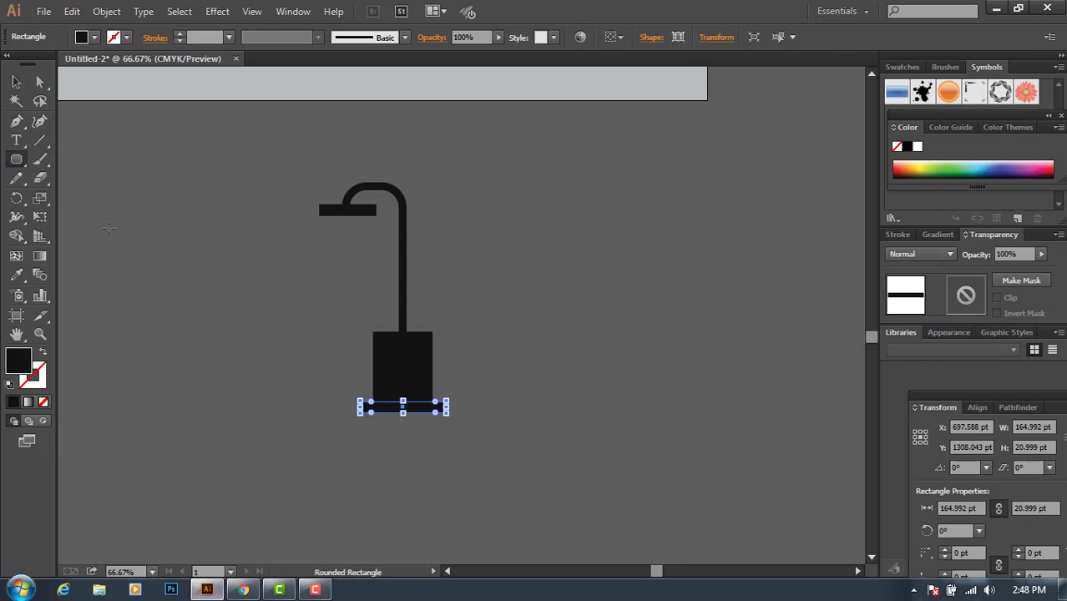
pyautogui.moveTo(106, 187)
pyautogui.mouseDown()
pyautogui.moveTo(112, 252)
pyautogui.moveTo(111, 240)
pyautogui.mouseUp()
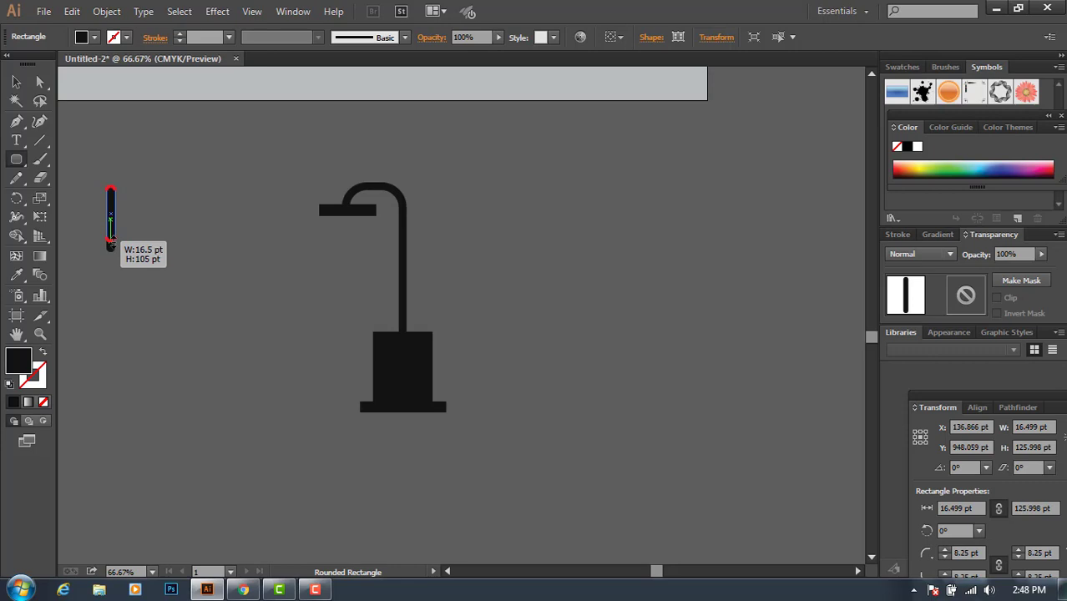
pyautogui.doubleClick(19, 360)
pyautogui.click(335, 277)
pyautogui.click(699, 195)
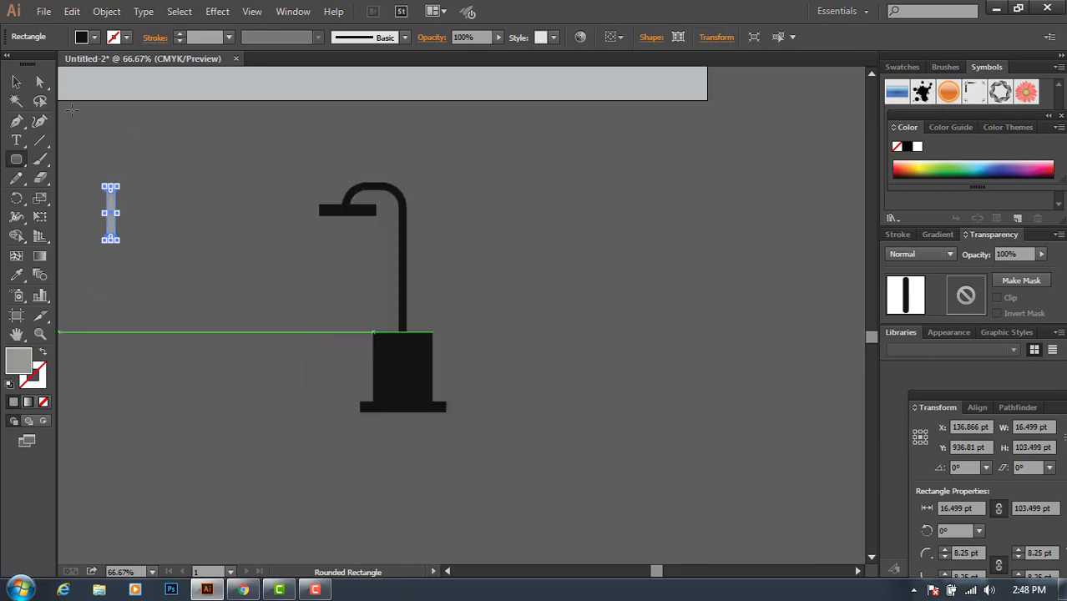
pyautogui.press('v')
pyautogui.moveTo(113, 232)
pyautogui.mouseDown()
pyautogui.moveTo(393, 364)
pyautogui.moveTo(422, 367)
pyautogui.moveTo(423, 392)
pyautogui.mouseUp()
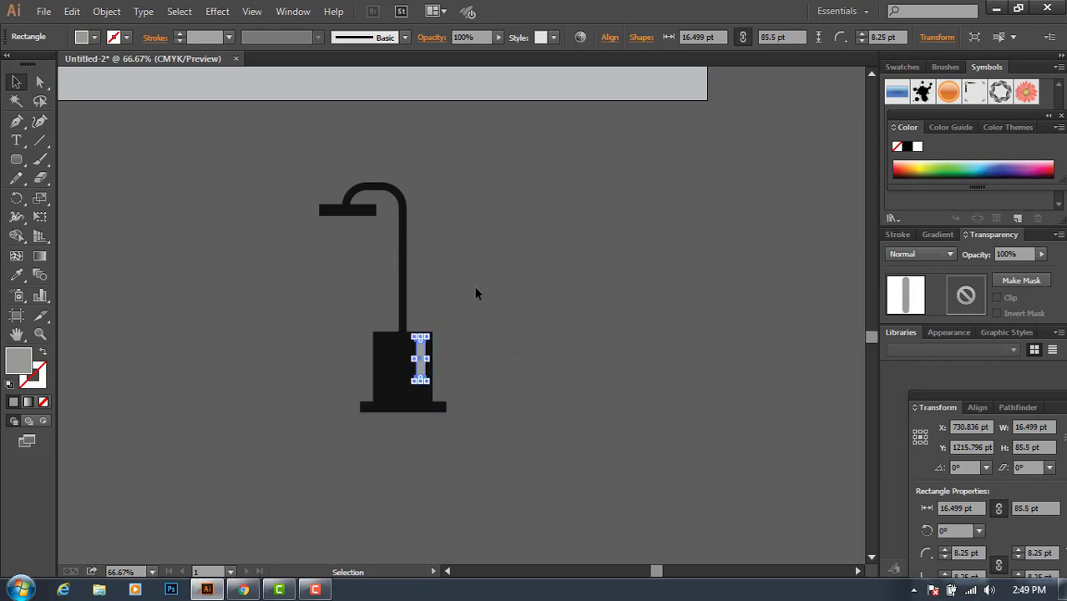
pyautogui.click(514, 366)
# Draw a circle for the globe and move it under the lamp head
pyautogui.moveTo(16, 159); pyautogui.dragTo(58, 195)
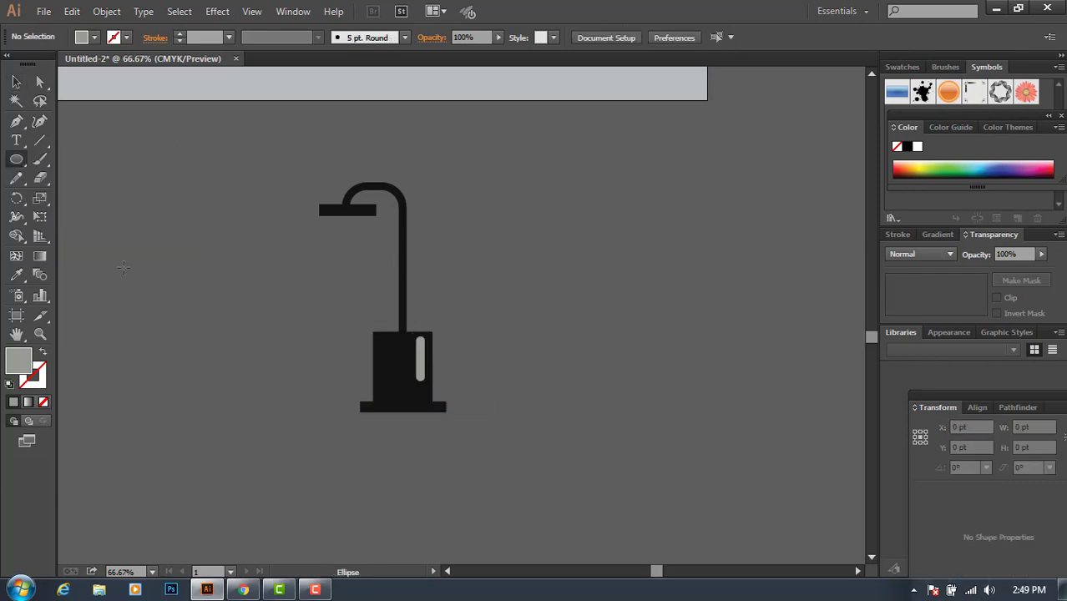
pyautogui.moveTo(140, 280); pyautogui.dragTo(149, 245)
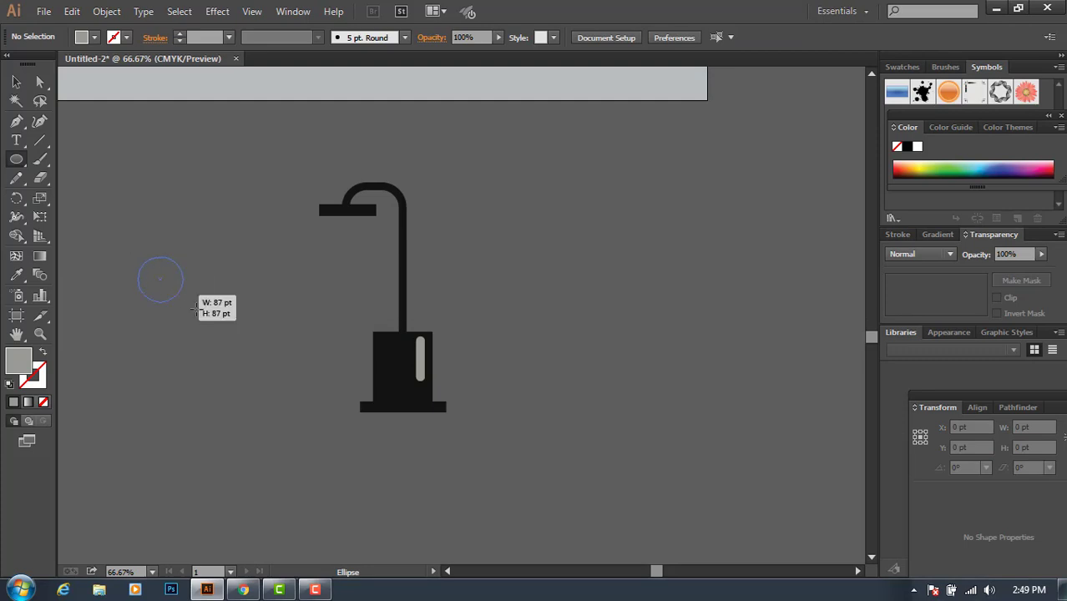
pyautogui.press('v')
pyautogui.moveTo(175, 281); pyautogui.dragTo(359, 234)
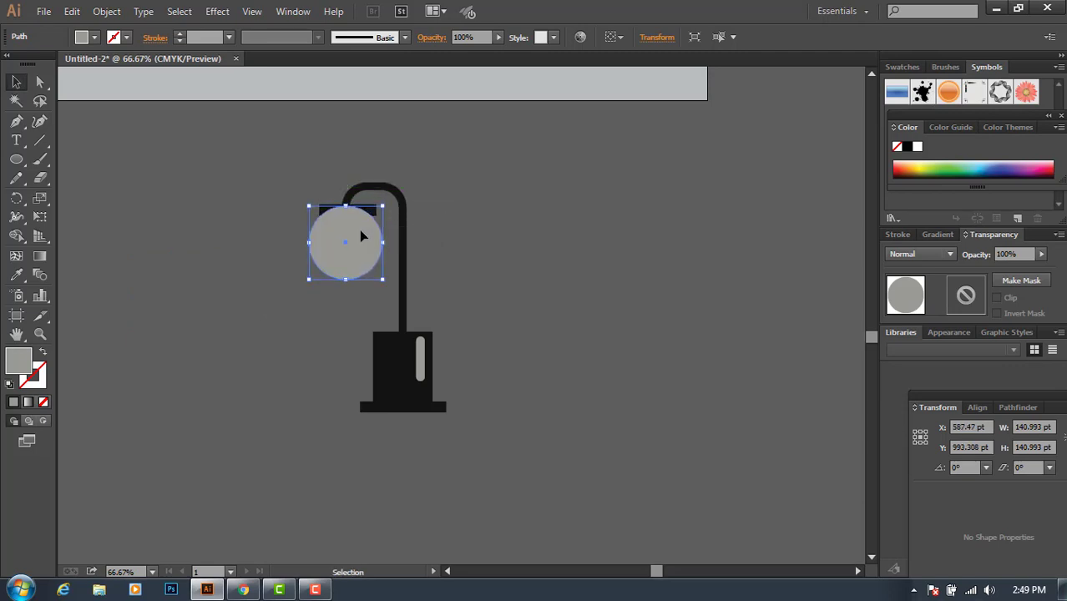
pyautogui.click(249, 244)
# Bring the head bar to the front, then scale the circle to about 88 pt and nudge it up 12 pt
pyautogui.rightClick(374, 213)
pyautogui.moveTo(416, 433)
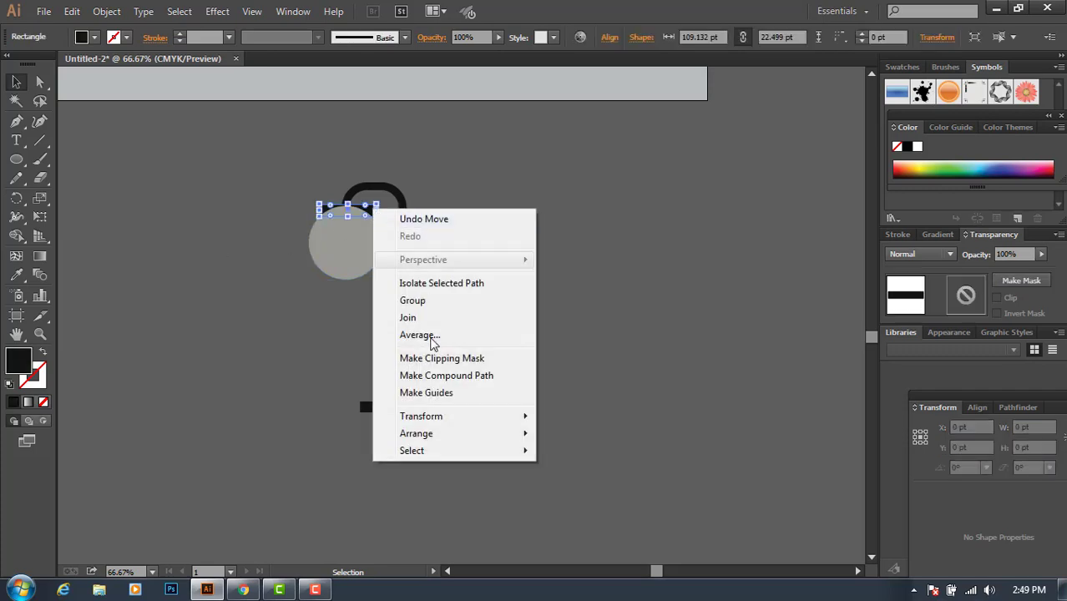
pyautogui.click(609, 440)
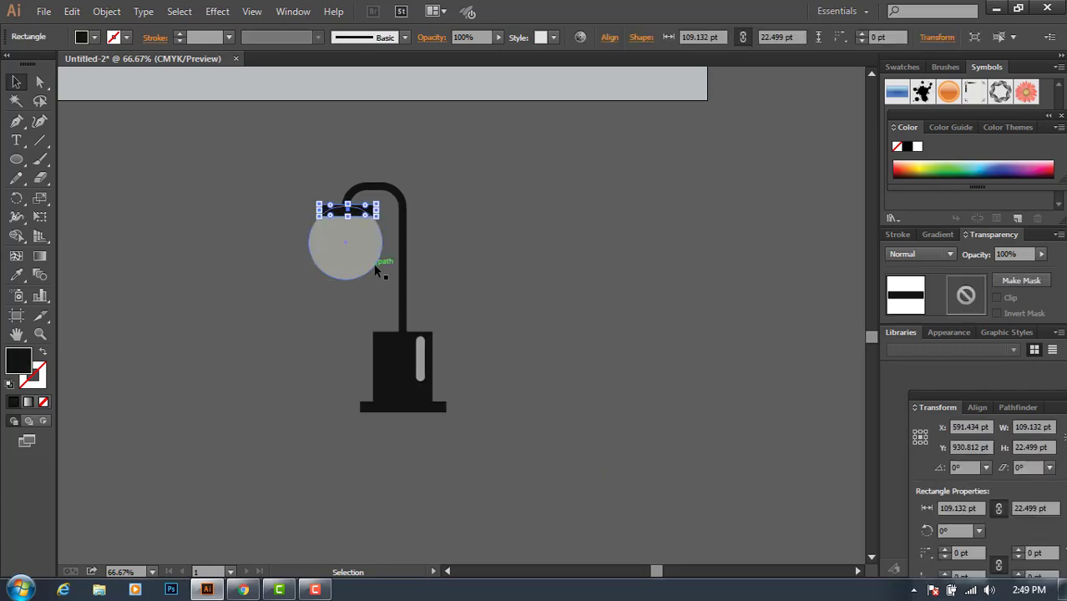
pyautogui.click(368, 263)
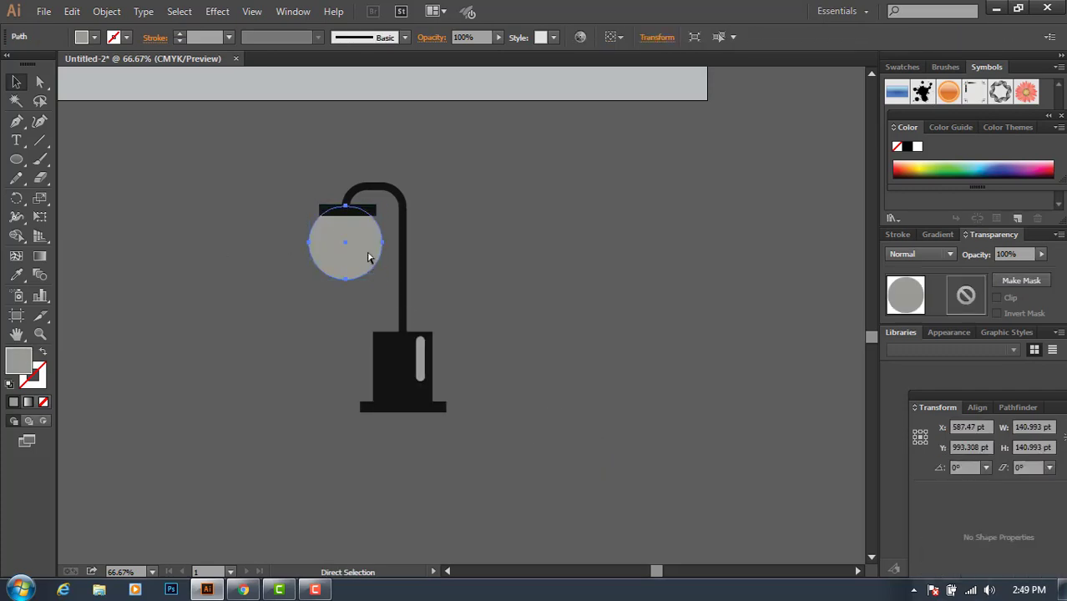
pyautogui.moveTo(383, 279); pyautogui.dragTo(369, 266)
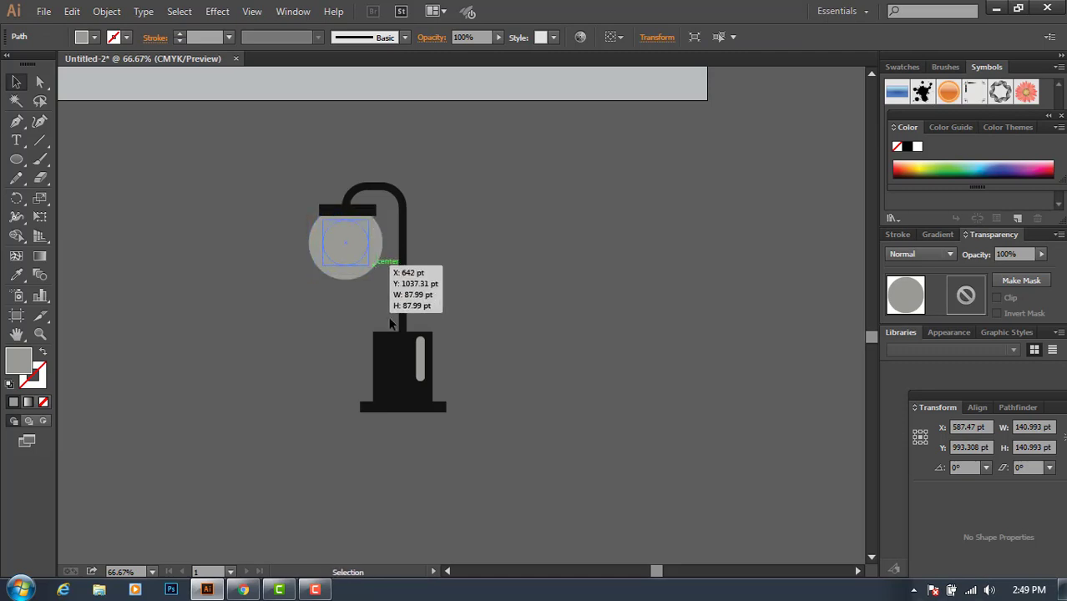
pyautogui.press('Up')
pyautogui.press('Up')
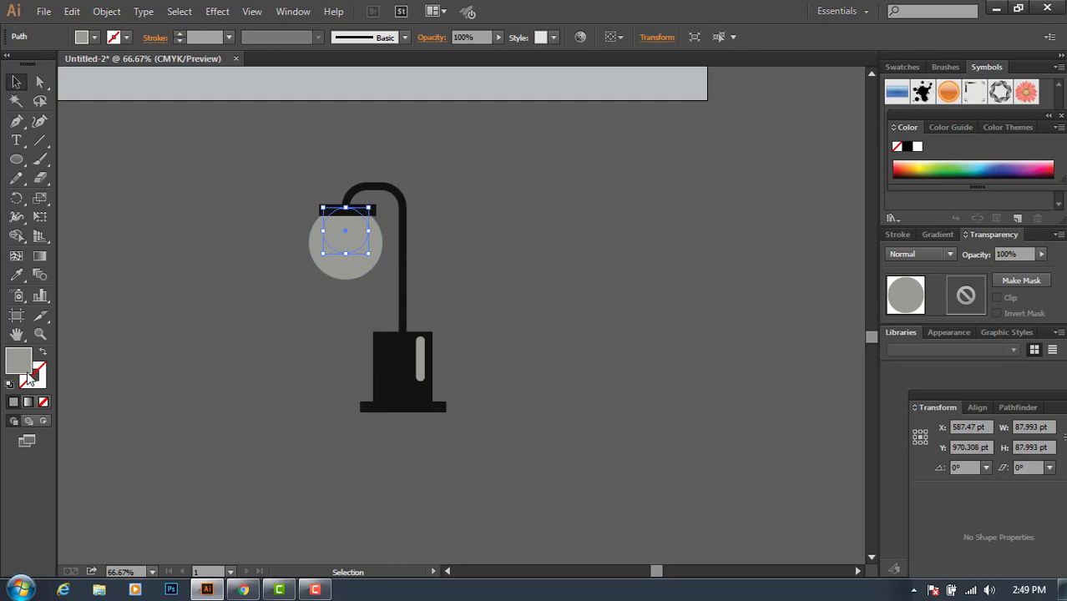
# Fill the large globe circle bright yellow
pyautogui.click(340, 277)
pyautogui.doubleClick(18, 360)
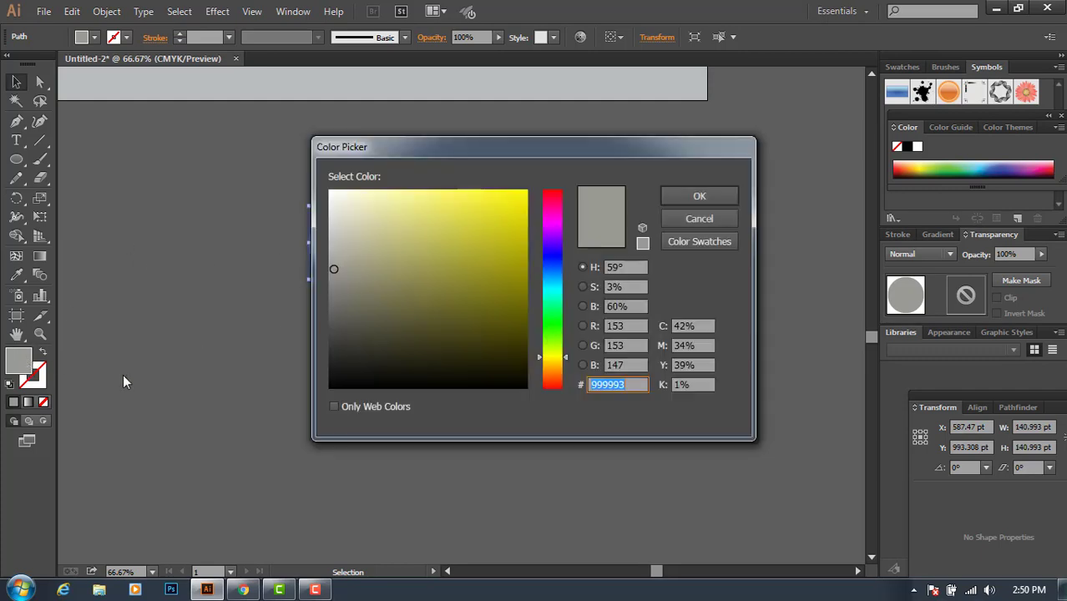
pyautogui.click(556, 360)
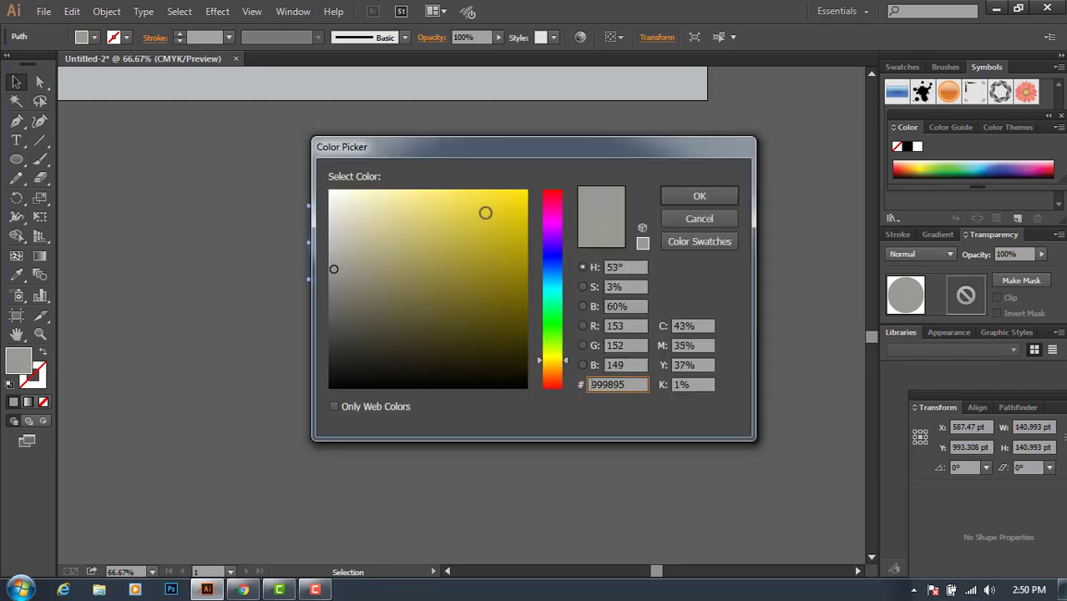
pyautogui.click(485, 212)
pyautogui.click(478, 202)
pyautogui.click(699, 195)
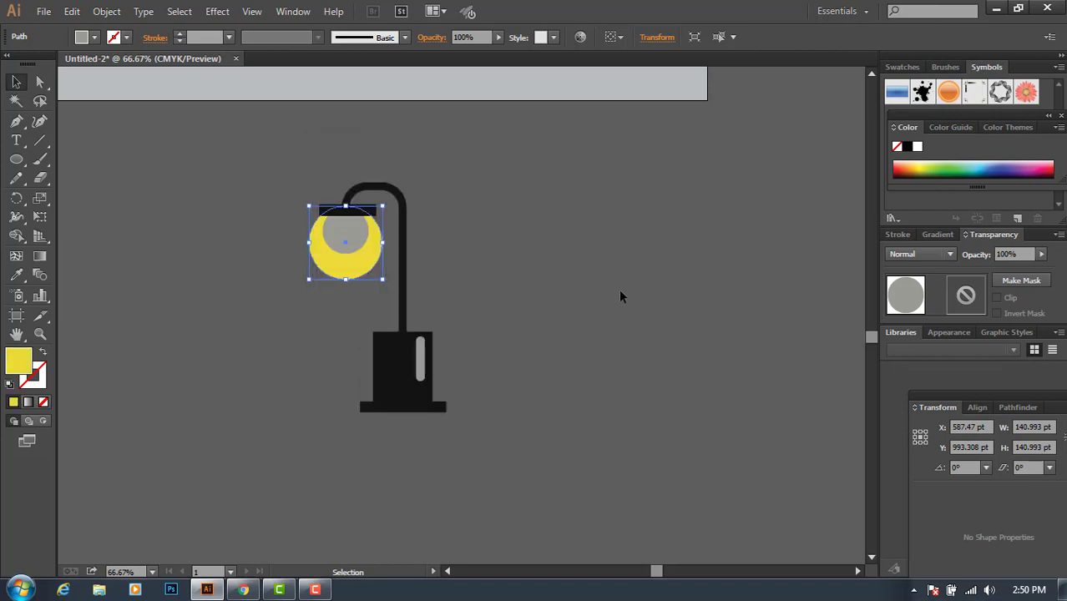
# Fill the smaller inner circle a deeper golden orange
pyautogui.click(359, 238)
pyautogui.doubleClick(17, 368)
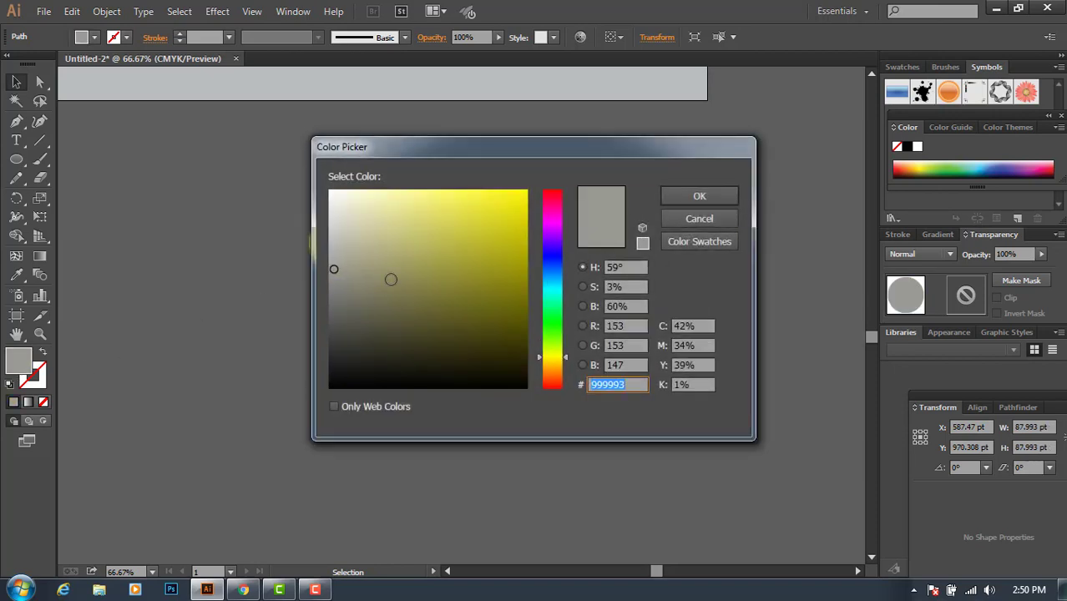
pyautogui.click(556, 365)
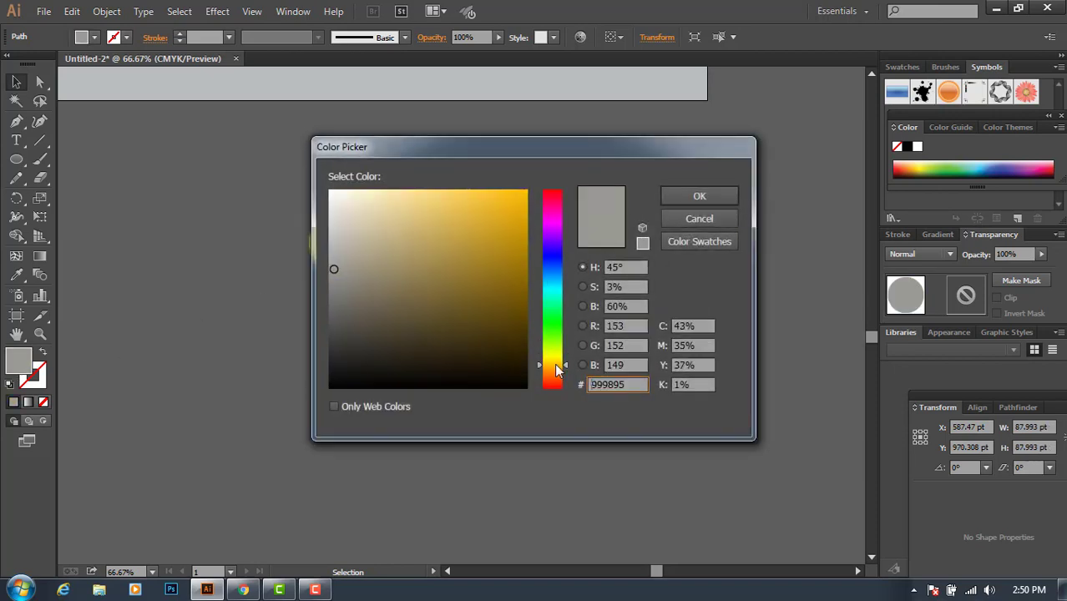
pyautogui.click(492, 212)
pyautogui.click(700, 195)
pyautogui.click(124, 200)
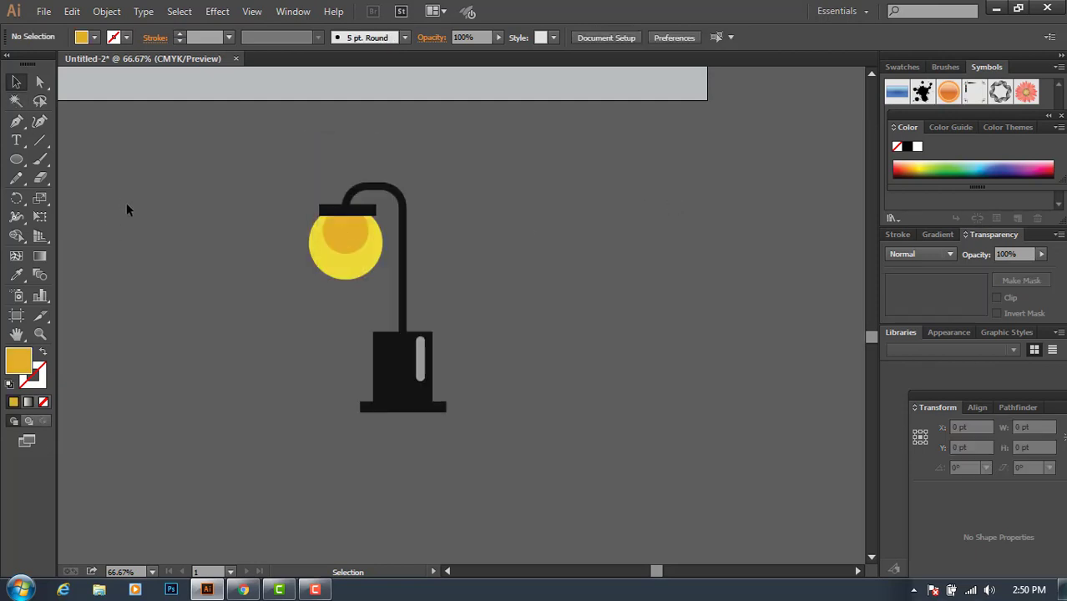
# Group the lamp parts and place the group on the grass beside the bench
pyautogui.moveTo(471, 420); pyautogui.dragTo(471, 420)
pyautogui.rightClick(392, 159)
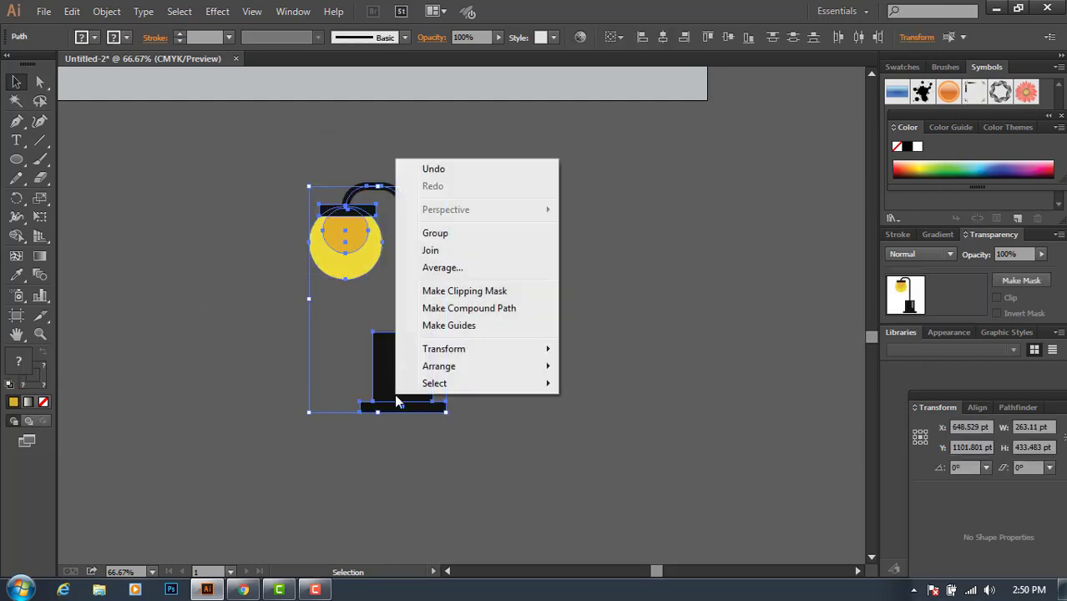
pyautogui.click(443, 231)
pyautogui.scroll(2, 544, 304)
pyautogui.scroll(1, 547, 320)
pyautogui.moveTo(420, 451); pyautogui.dragTo(526, 276)
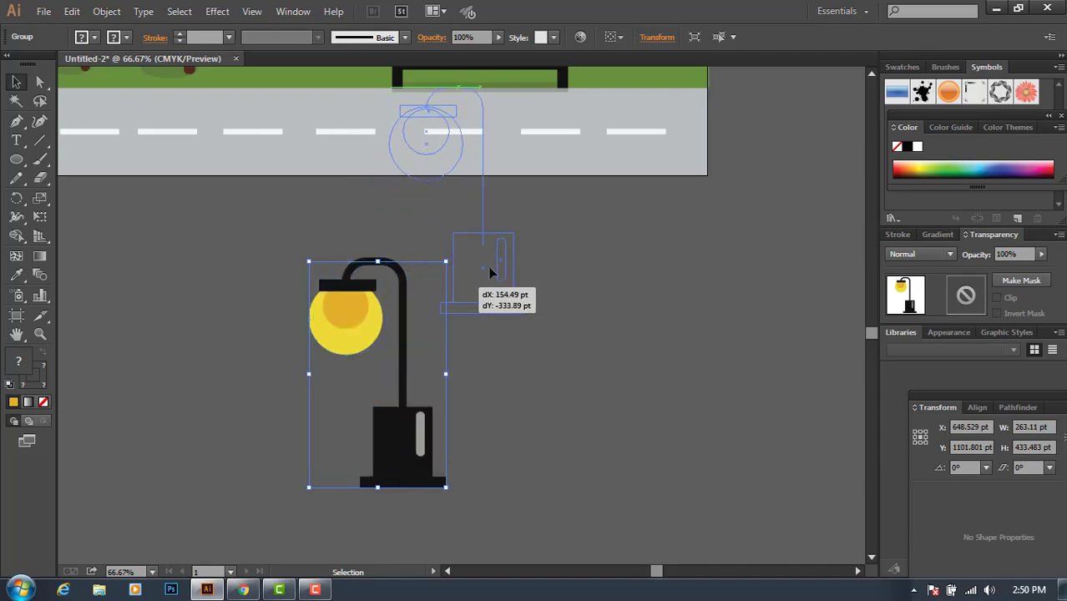
pyautogui.scroll(1, 585, 284)
pyautogui.scroll(4, 601, 351)
pyautogui.moveTo(534, 411); pyautogui.dragTo(693, 267)
pyautogui.scroll(1, 719, 278)
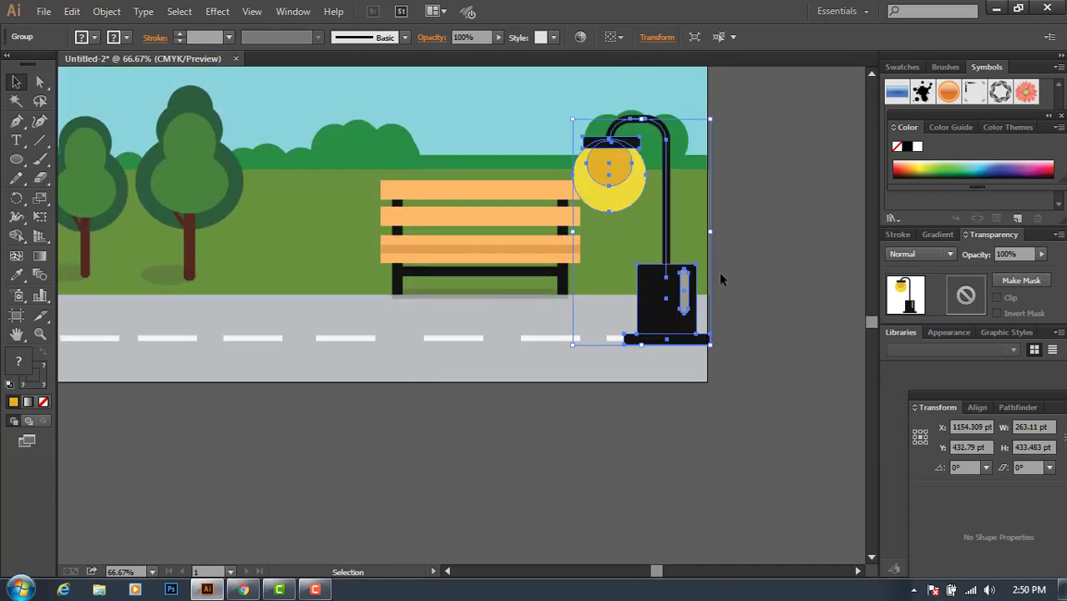
pyautogui.scroll(2, 725, 275)
pyautogui.moveTo(667, 396); pyautogui.dragTo(670, 331)
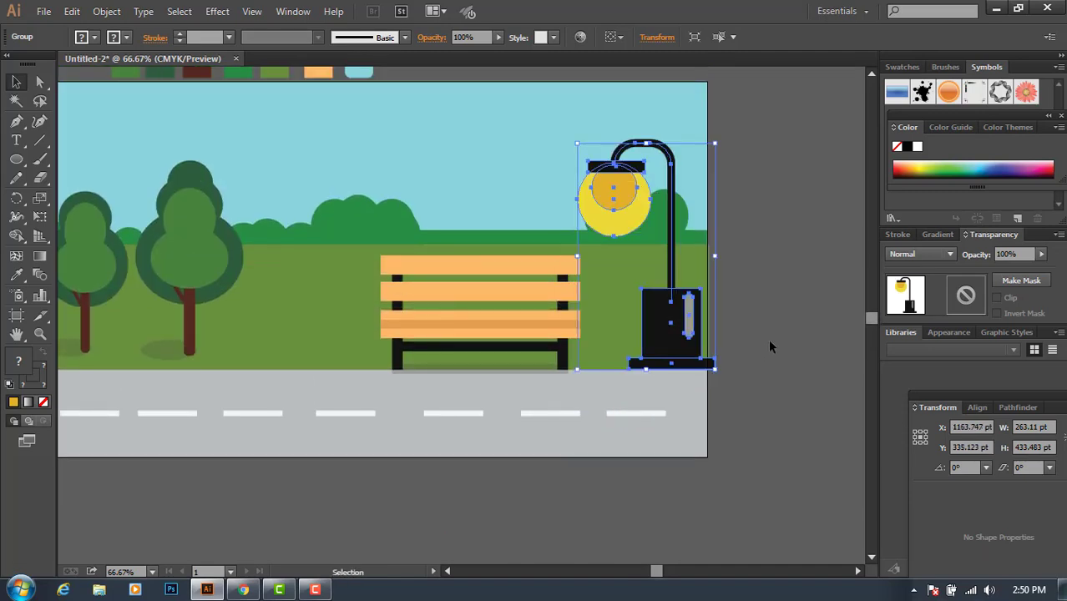
pyautogui.press('Left')
pyautogui.press('Left')
pyautogui.press('Left')
pyautogui.press('Left')
pyautogui.press('Left')
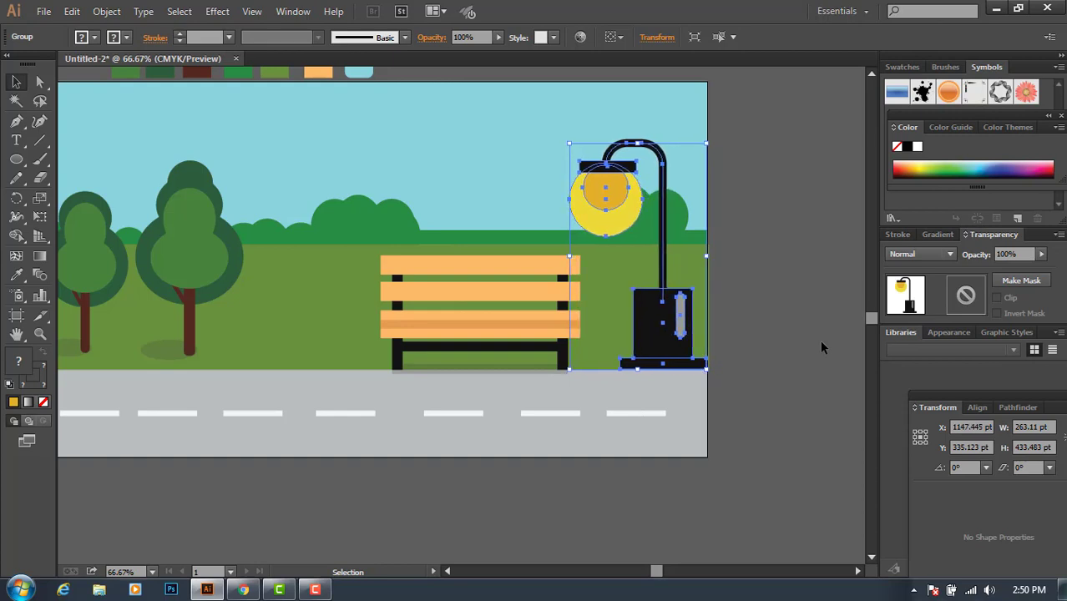
pyautogui.click(480, 507)
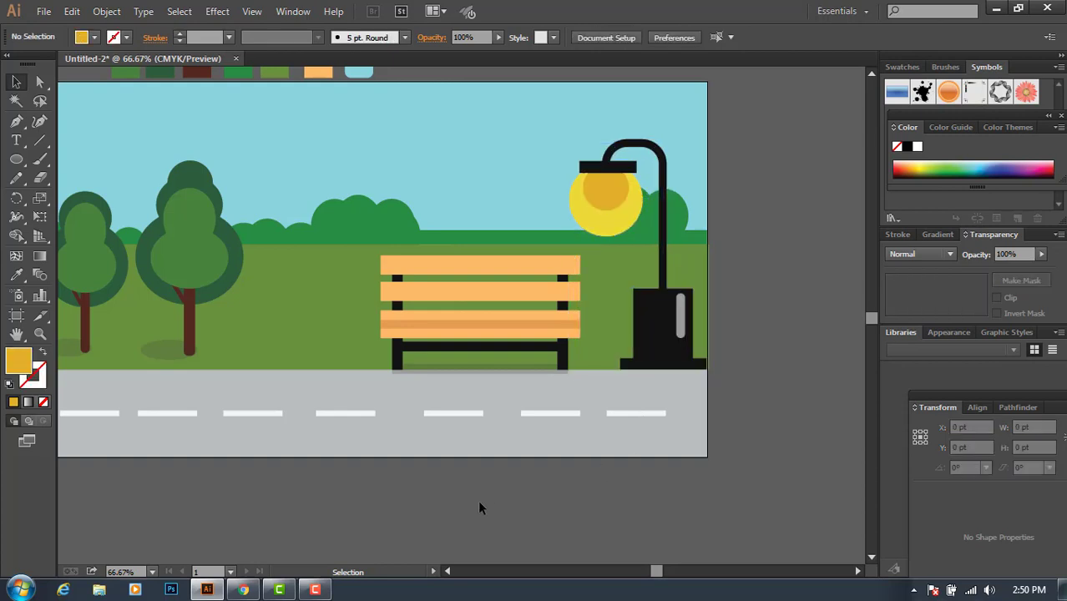
# Stretch the lamp group taller to about 263 × 490 pt and zoom to review it
pyautogui.scroll(1, 480, 507)
pyautogui.click(643, 381)
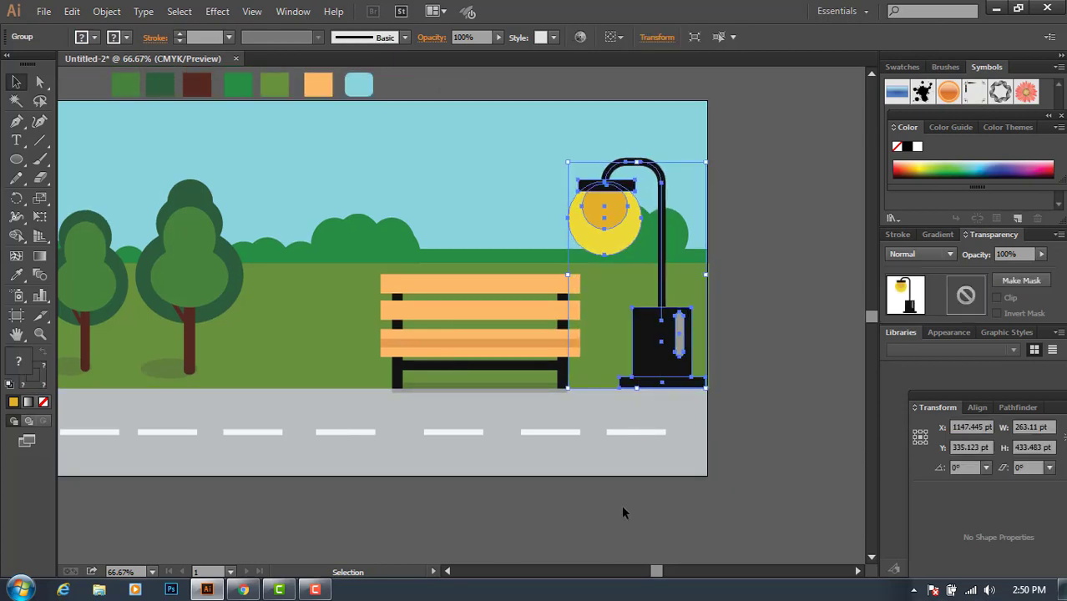
pyautogui.click(518, 526)
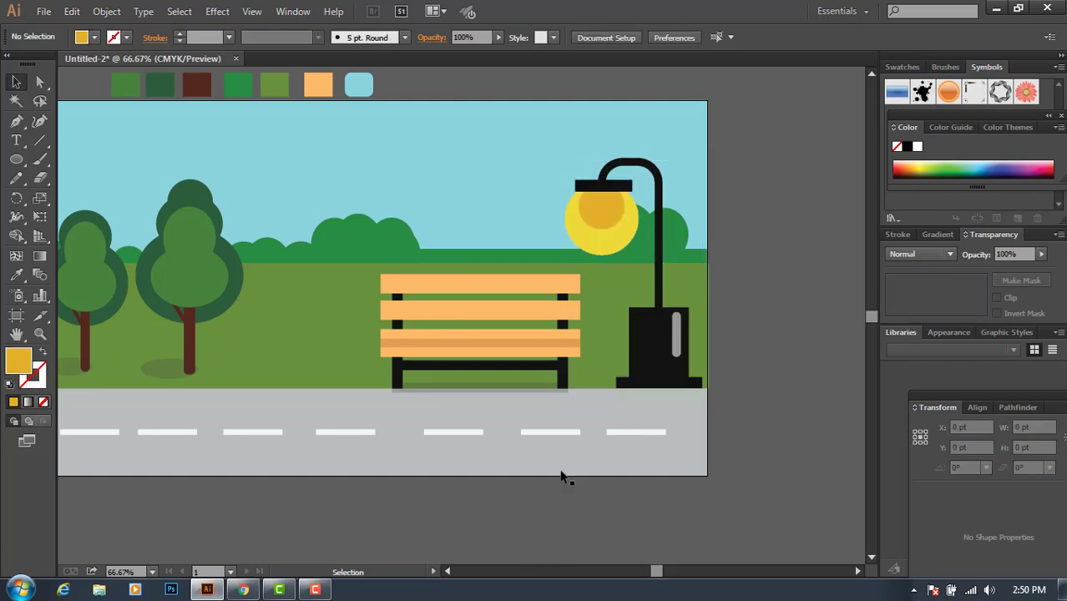
pyautogui.scroll(3, 559, 476)
pyautogui.click(658, 415)
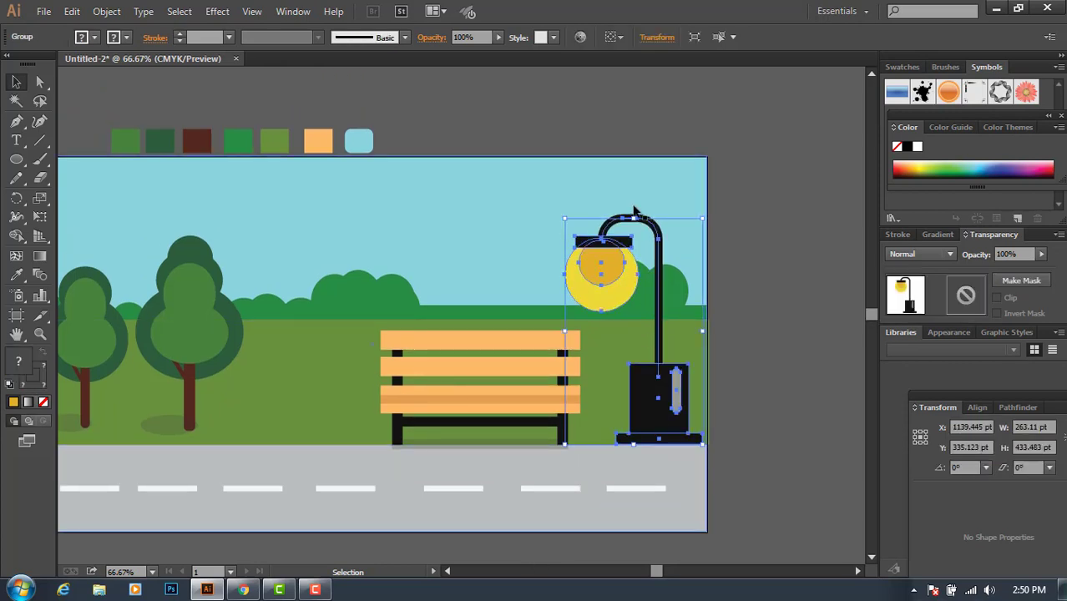
pyautogui.moveTo(632, 214); pyautogui.dragTo(633, 189)
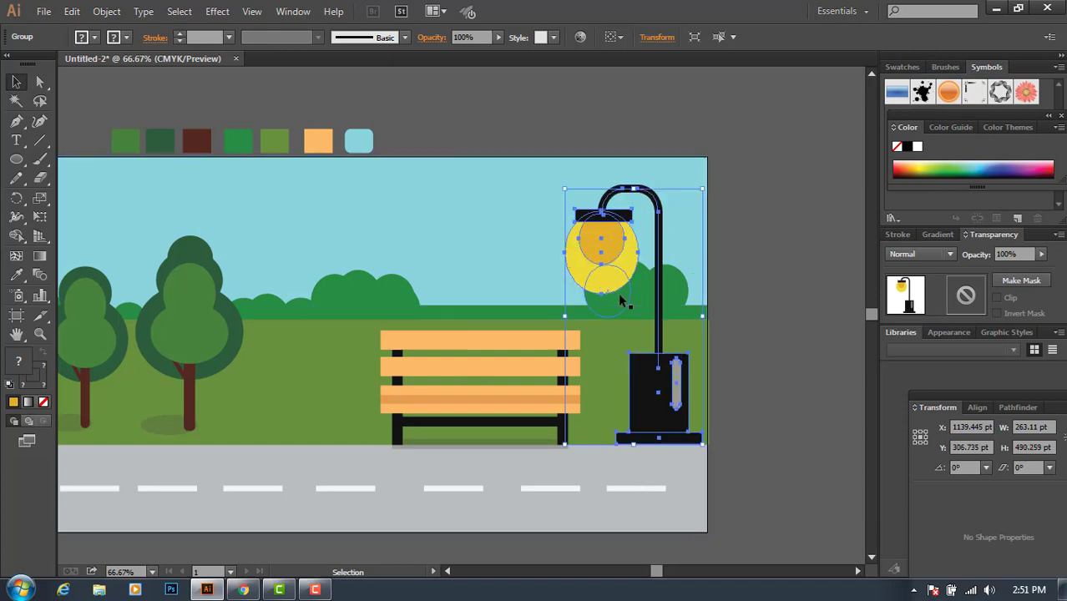
pyautogui.click(421, 538)
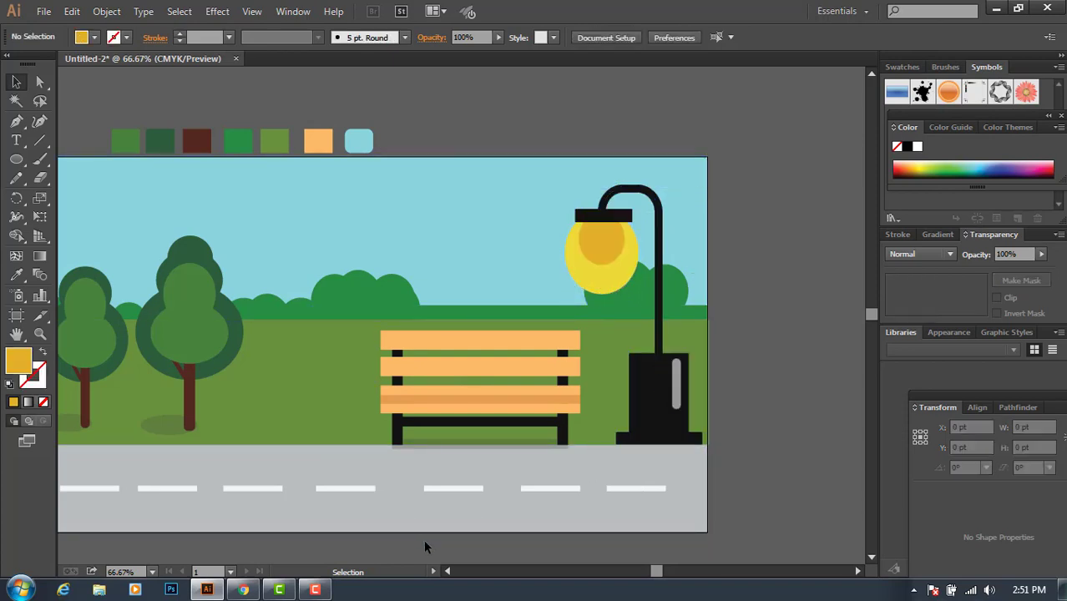
pyautogui.scroll(1, 449, 393)
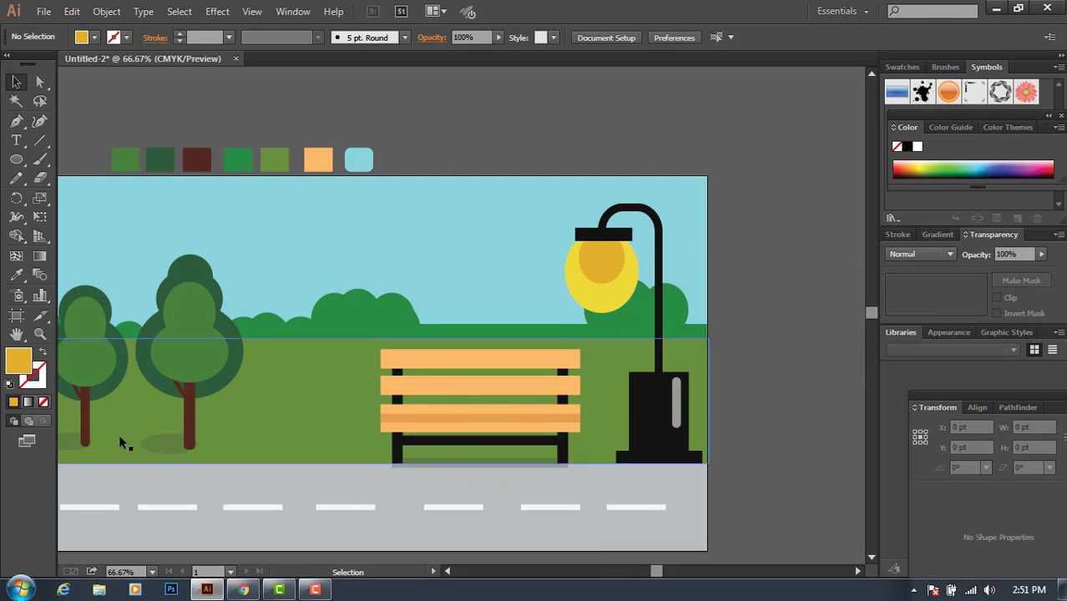
pyautogui.click(39, 333)
pyautogui.hotkey('ctrl', '-')
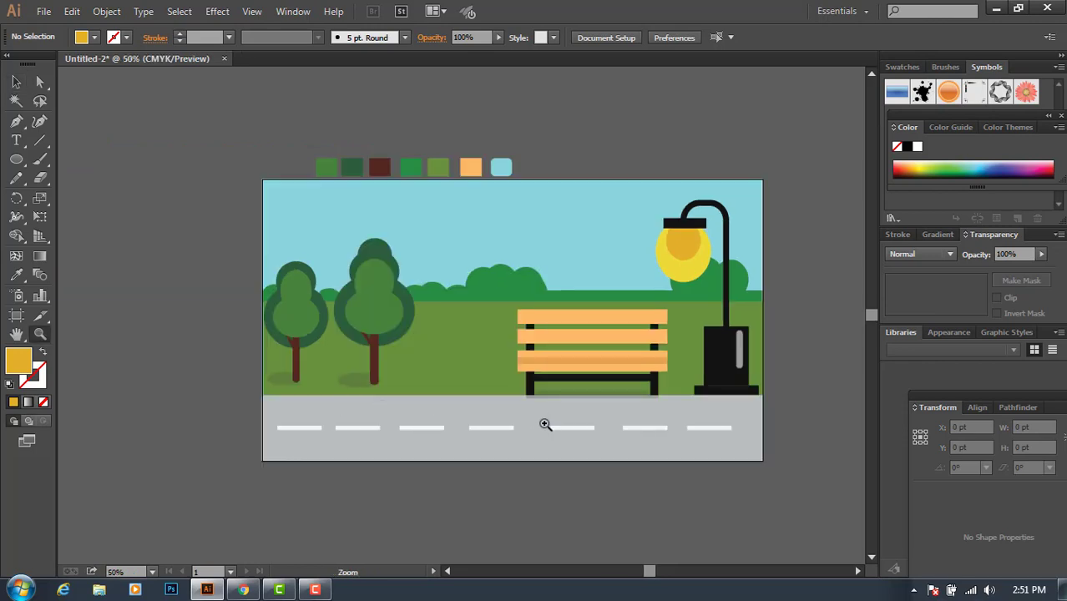
pyautogui.hotkey('ctrl', '+')
# Draw a circle in the upper-left sky and duplicate it, scaling the copy to about 70 pt
pyautogui.click(16, 159)
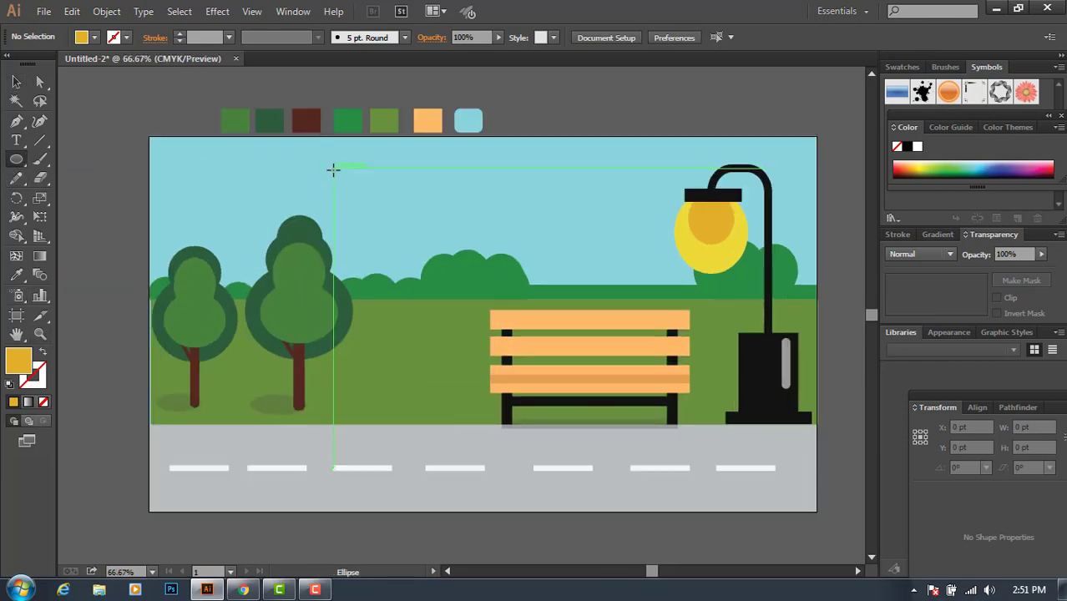
pyautogui.moveTo(194, 155); pyautogui.dragTo(255, 215)
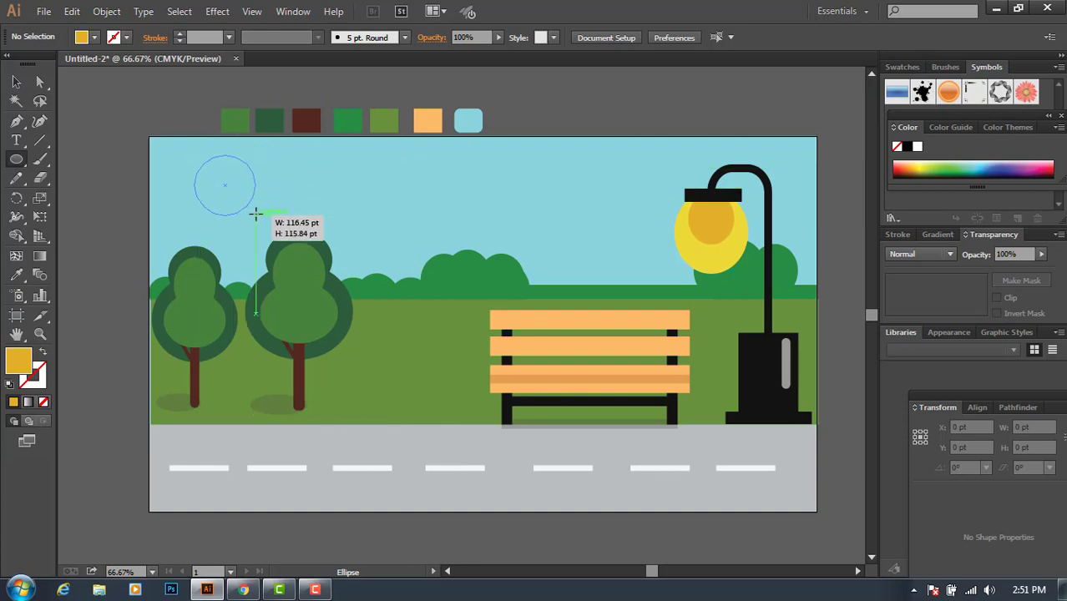
pyautogui.click(16, 82)
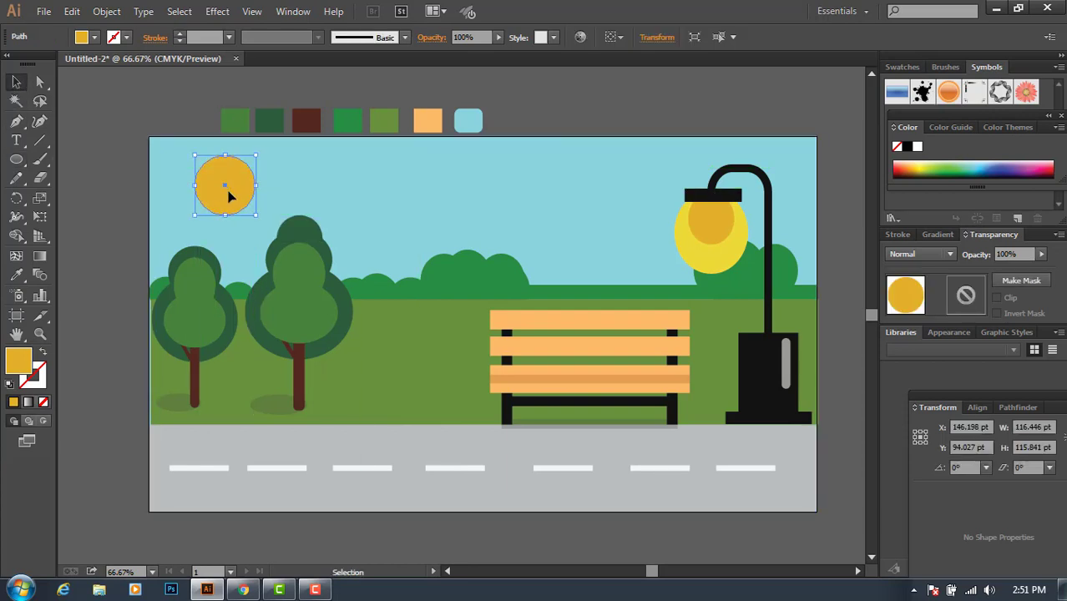
pyautogui.moveTo(230, 195); pyautogui.dragTo(266, 196)
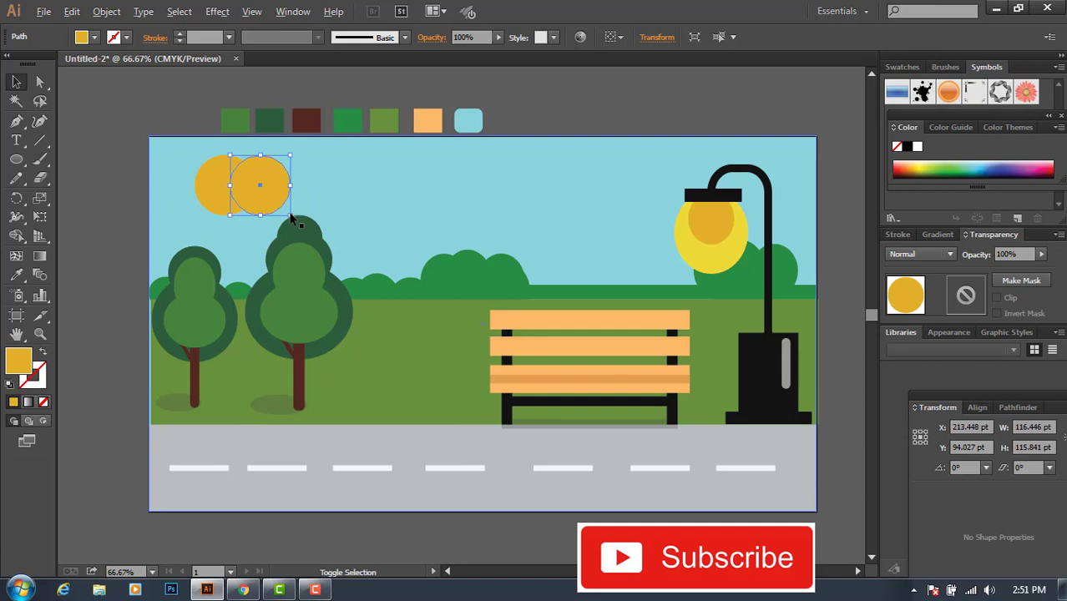
pyautogui.moveTo(292, 218)
pyautogui.mouseDown()
pyautogui.moveTo(280, 204)
pyautogui.moveTo(191, 184)
pyautogui.mouseUp()
# Group the three overlapping circles into a cloud and fill it white
pyautogui.keyDown('shift'); pyautogui.click(226, 197); pyautogui.keyUp('shift')
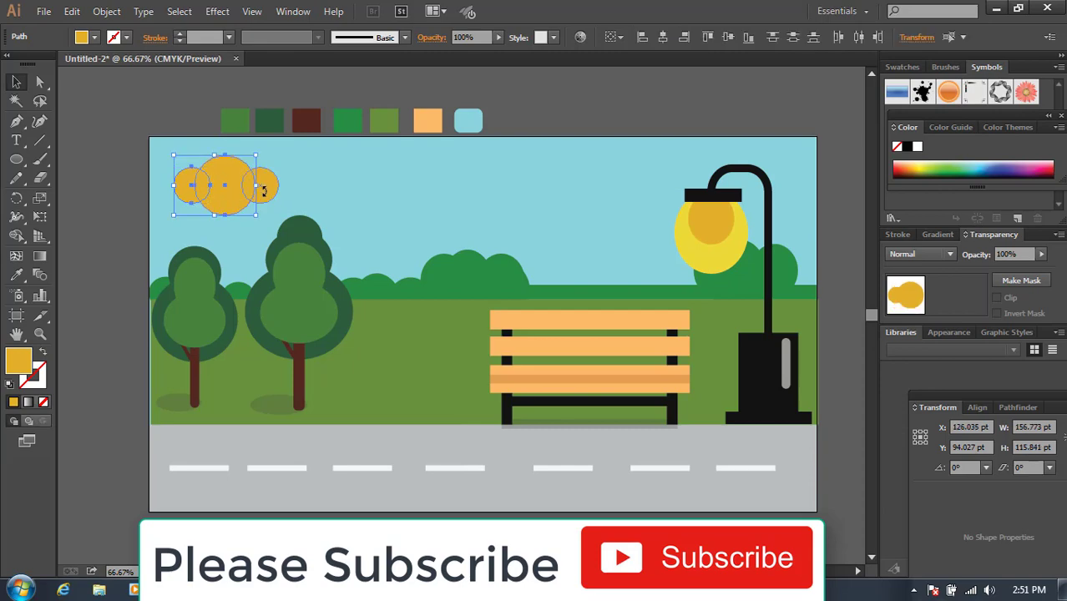
pyautogui.keyDown('shift'); pyautogui.click(267, 188); pyautogui.keyUp('shift')
pyautogui.rightClick(238, 187)
pyautogui.click(279, 270)
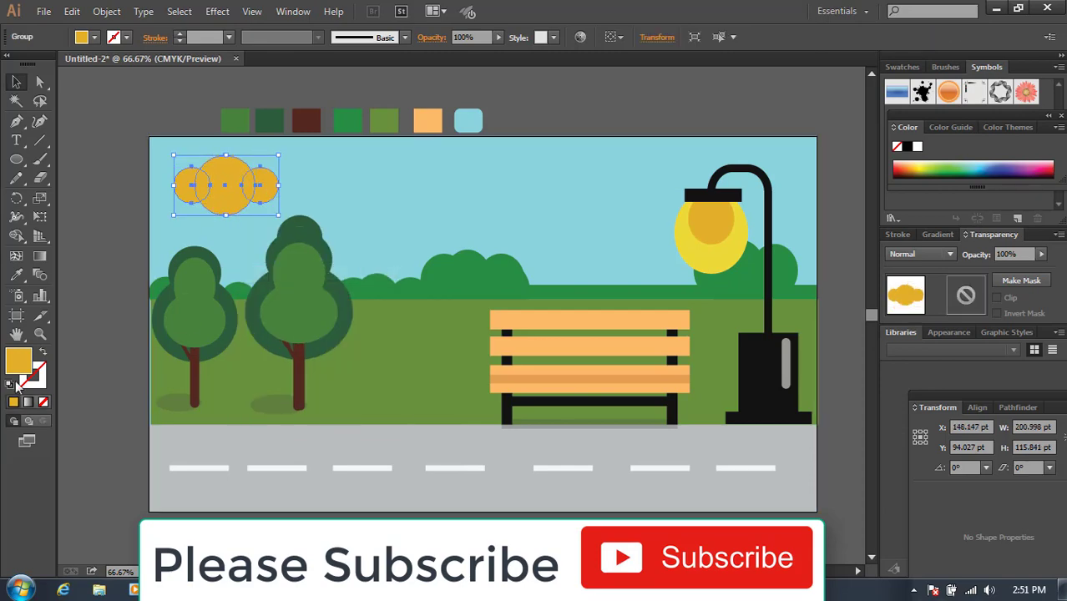
pyautogui.doubleClick(19, 360)
pyautogui.click(334, 193)
pyautogui.click(697, 197)
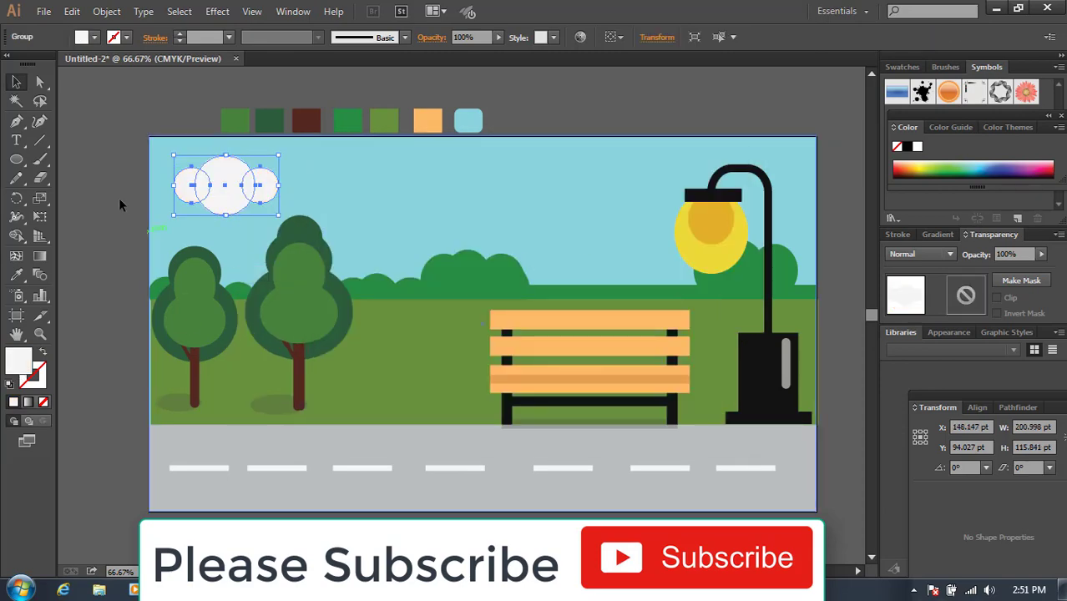
pyautogui.click(115, 194)
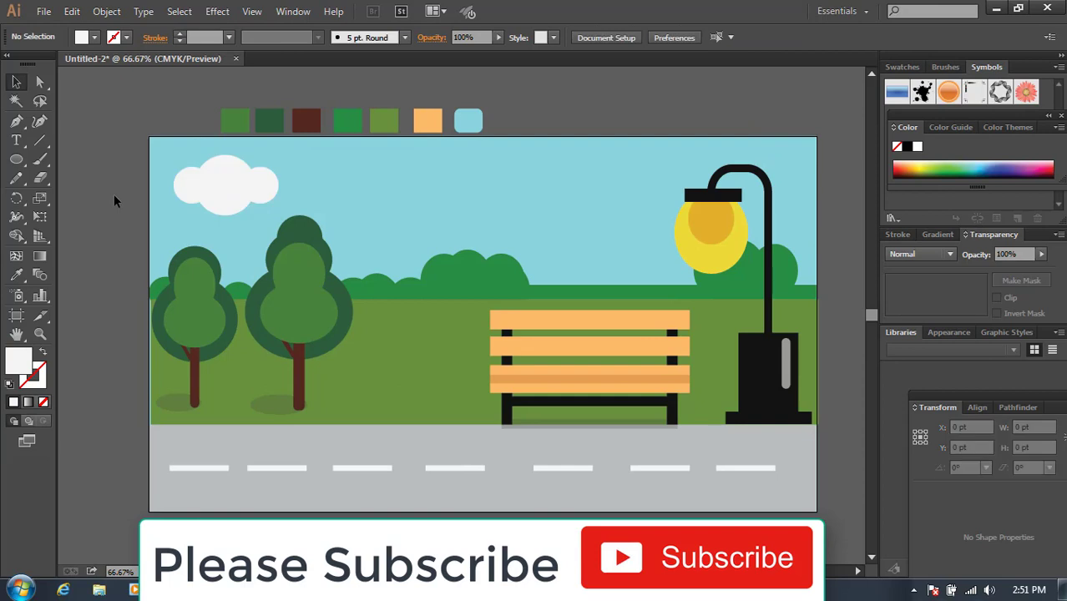